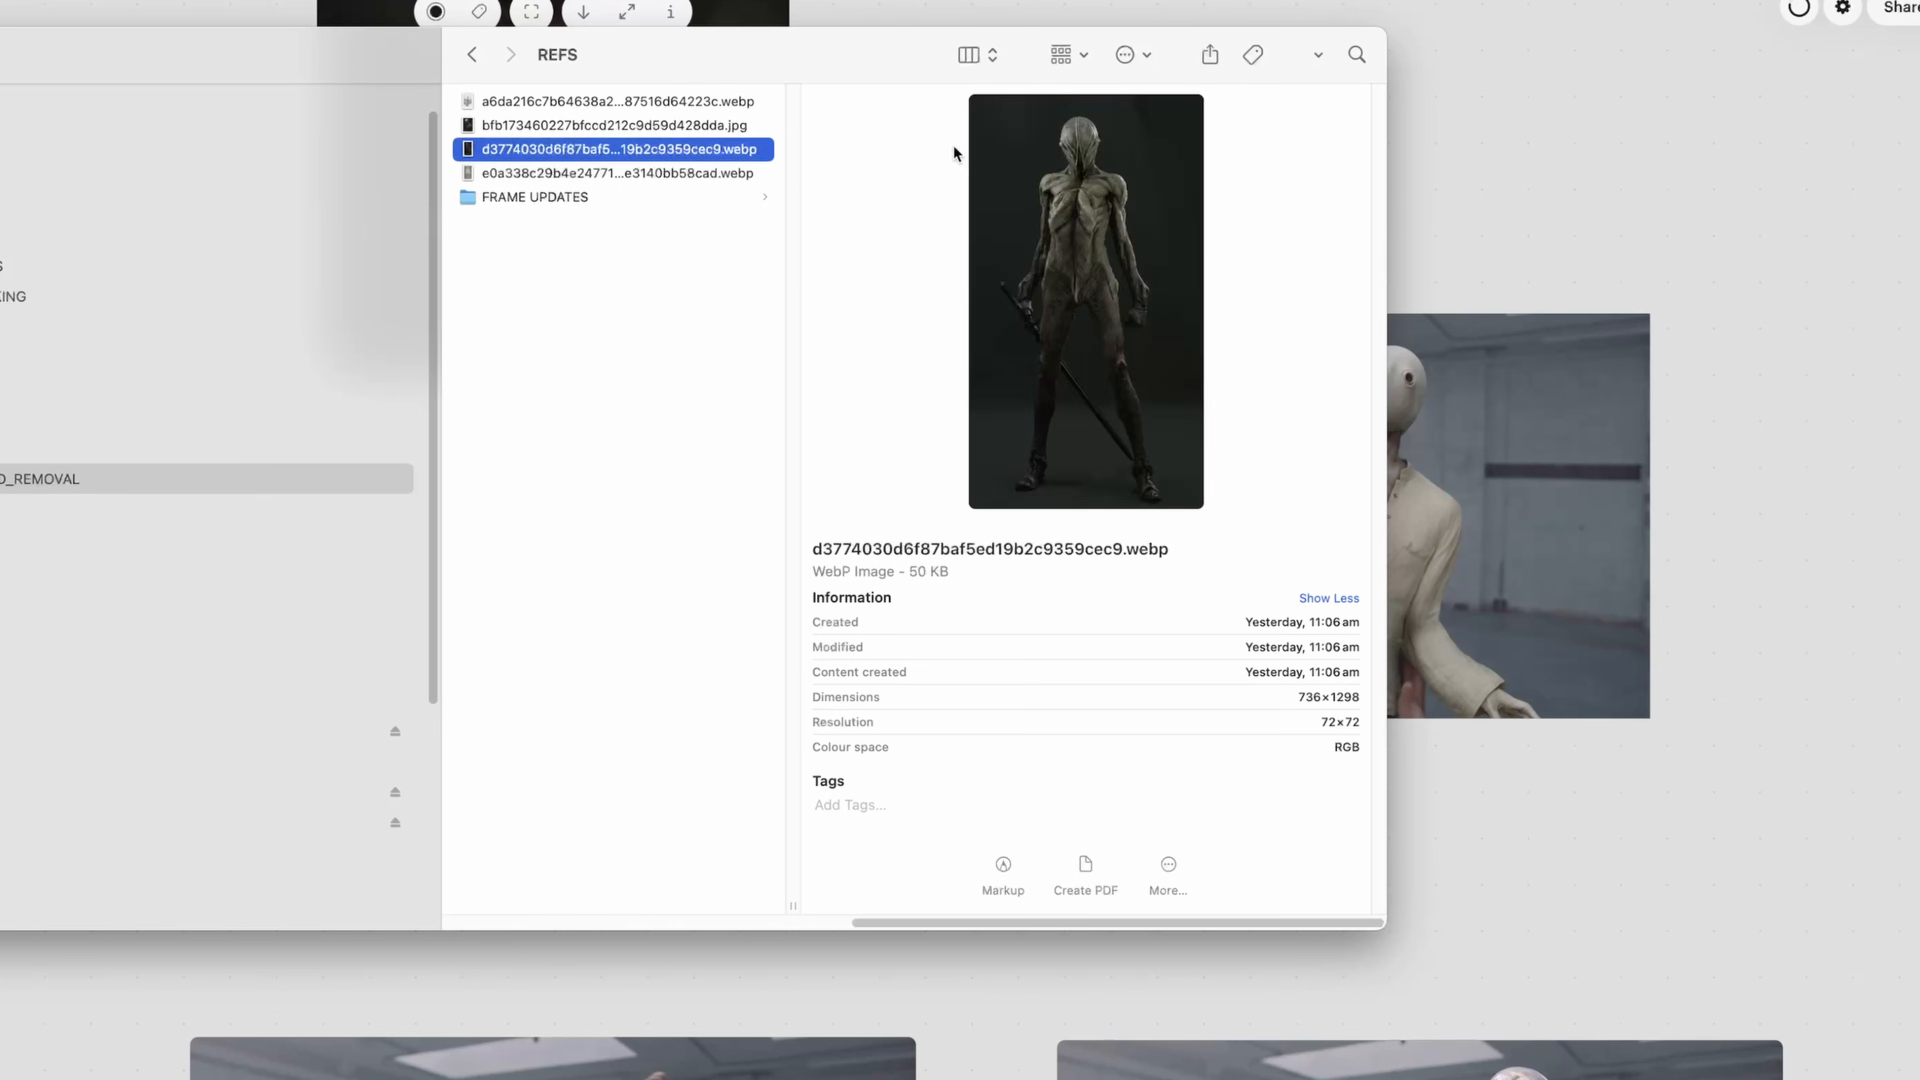
- Preview the pale-suited, masked character reference in the REFS folder and compare it with the half-transformed boxer image on the Luma board
key(space)
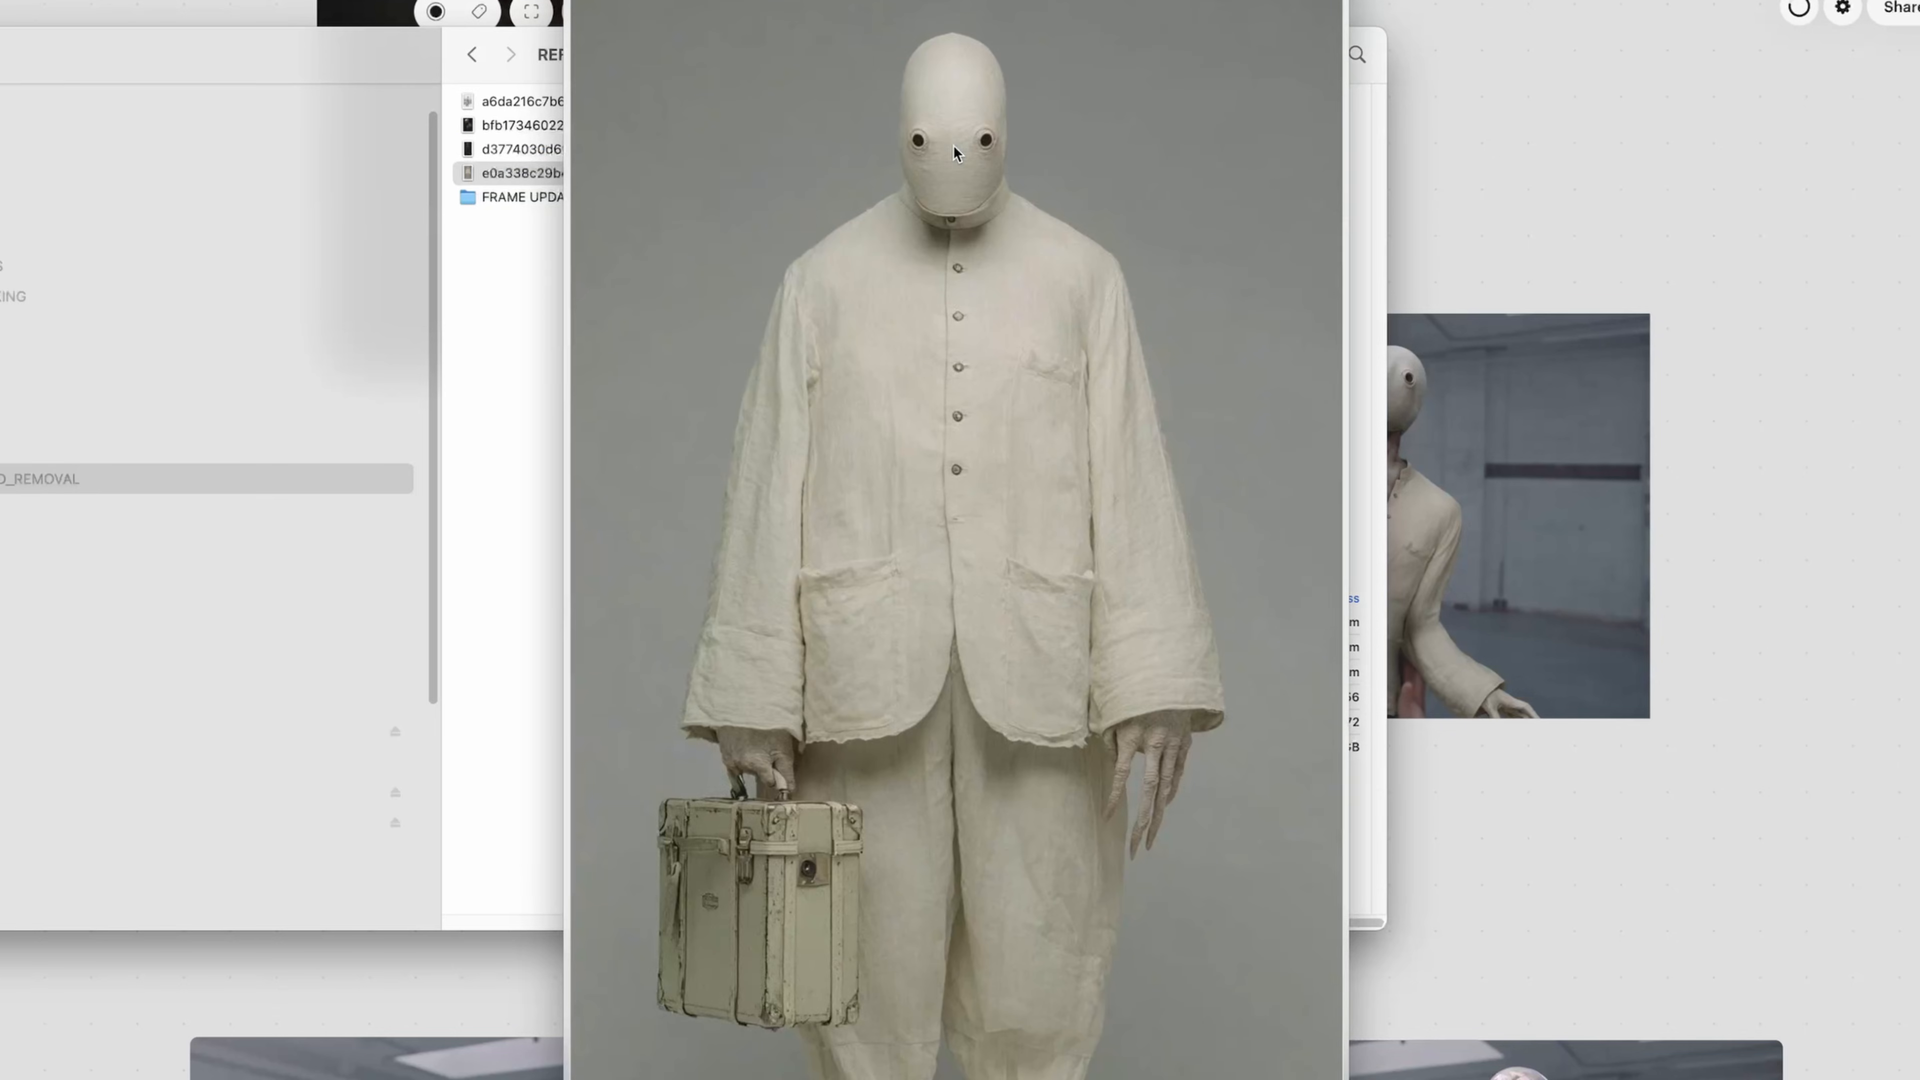
key(space)
click(1478, 184)
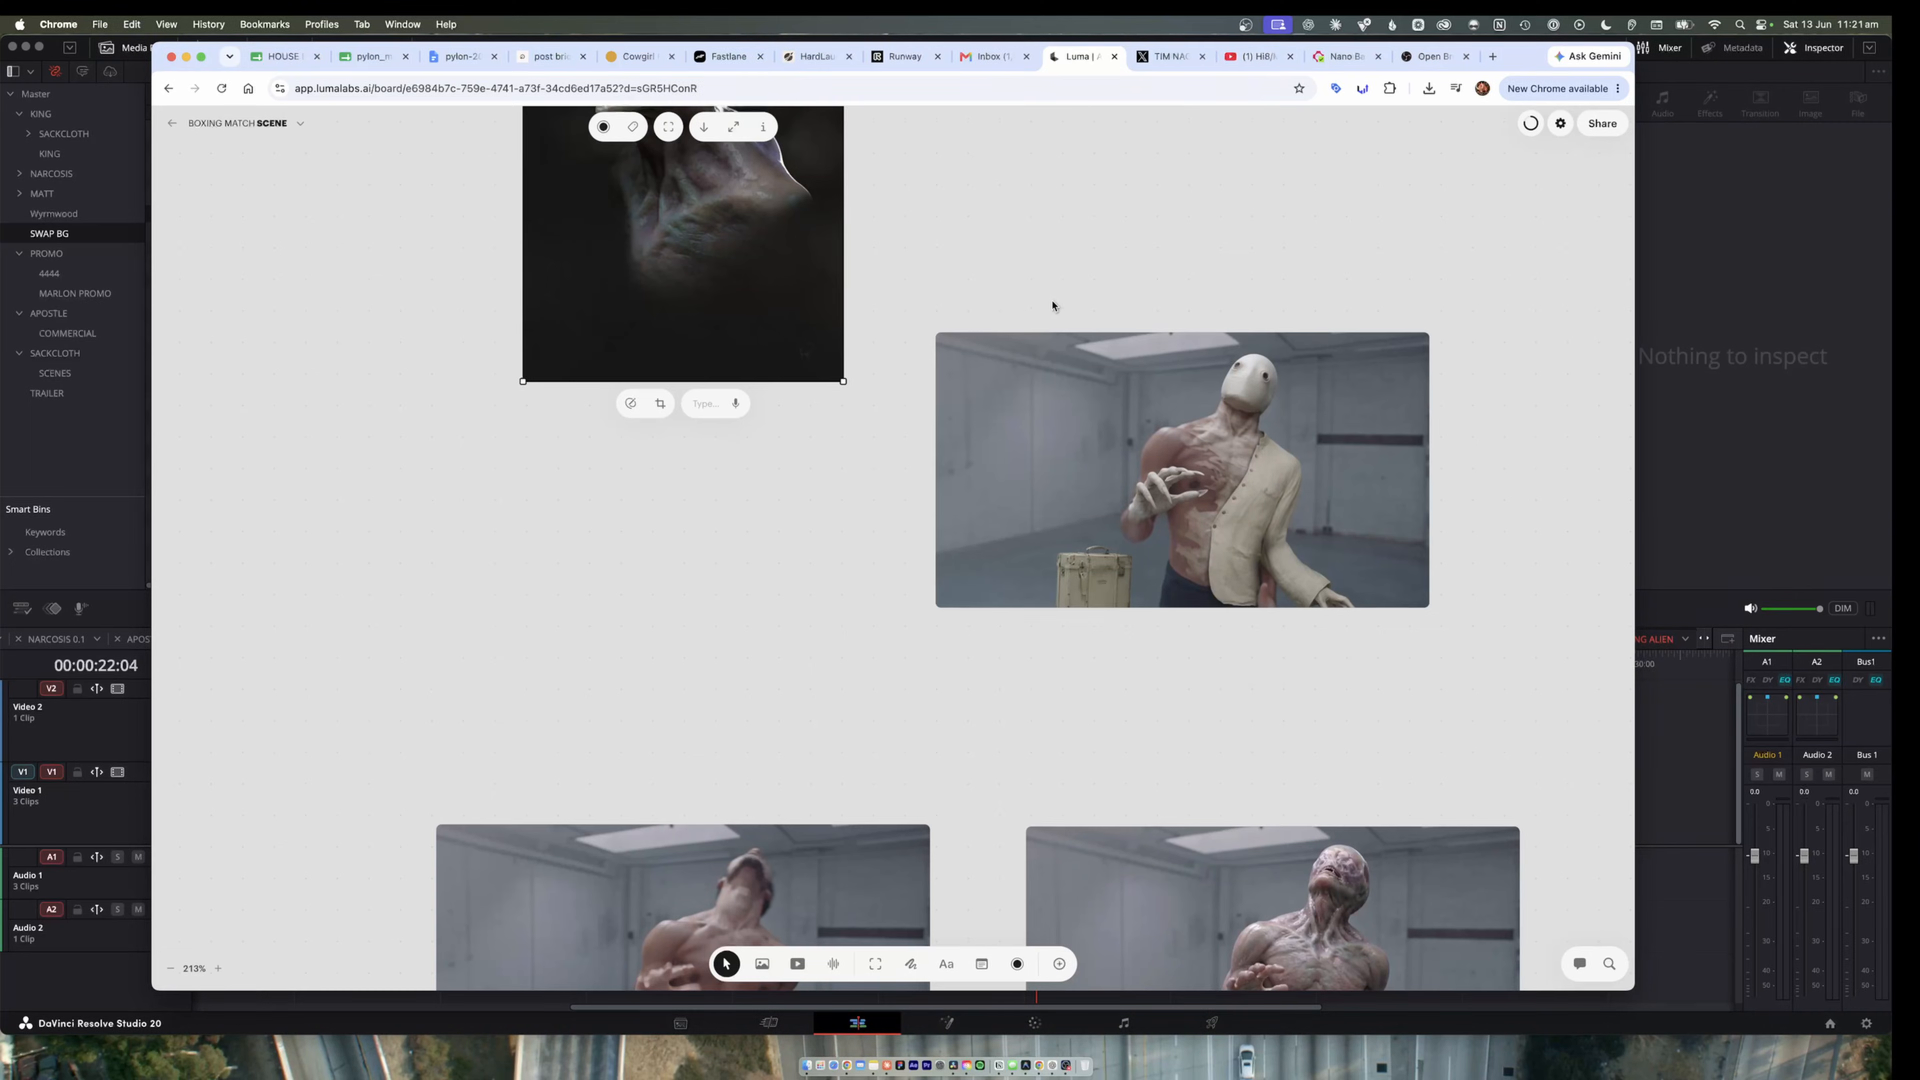
double_click(1273, 471)
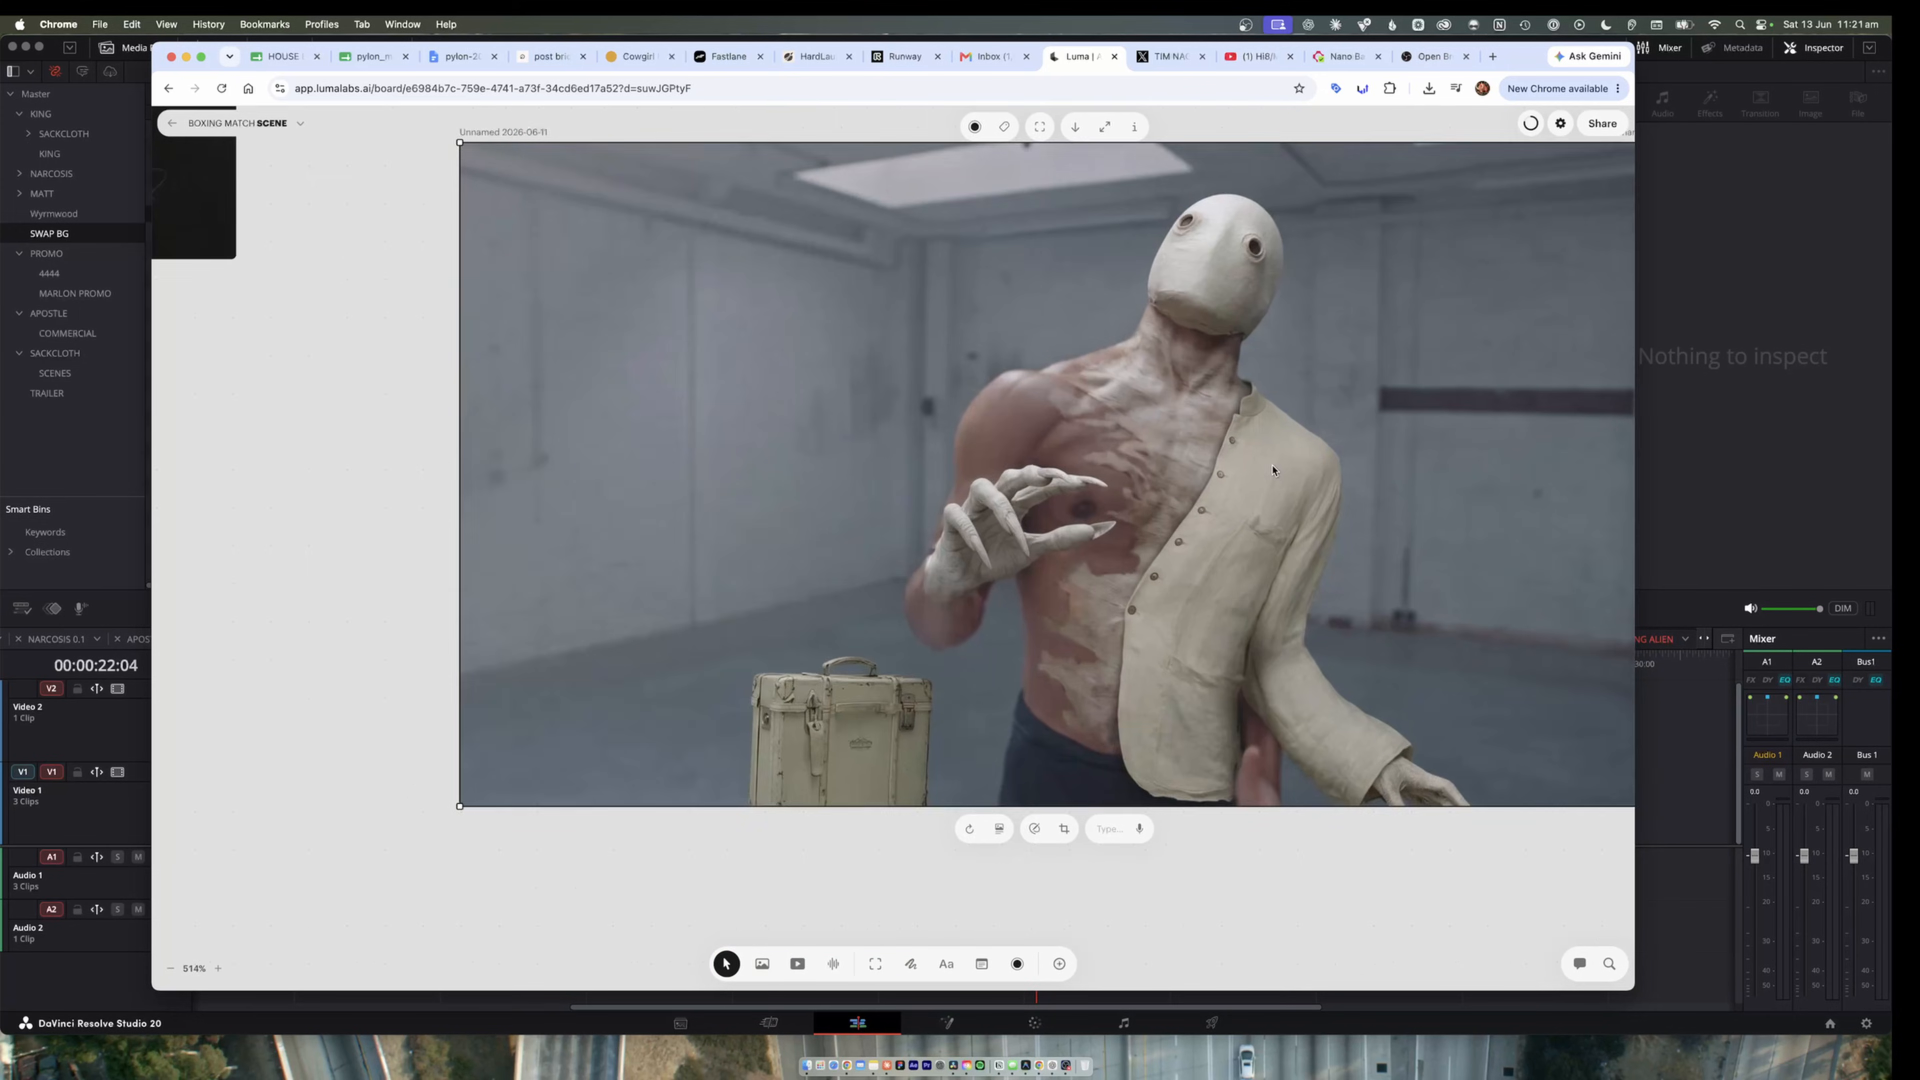
scroll(1273, 471, down, 2)
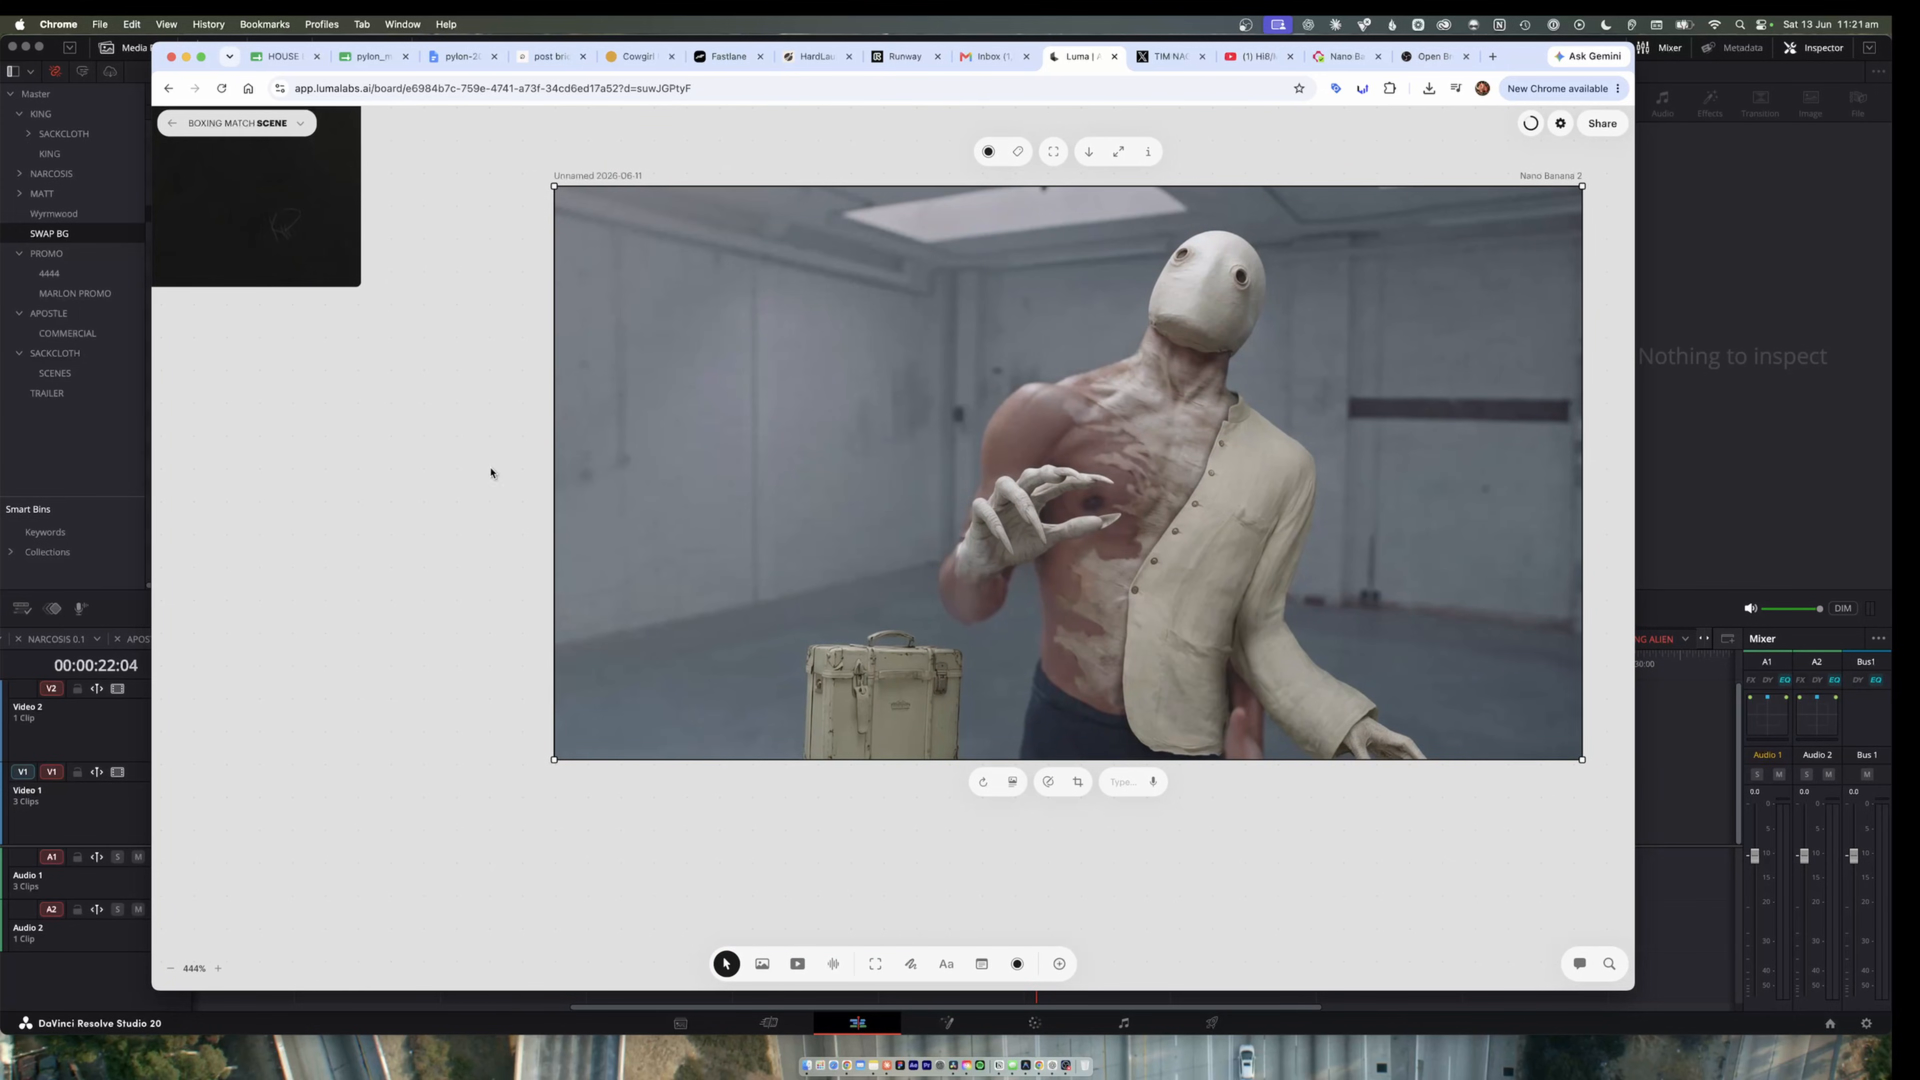
key(super+Tab)
key(space)
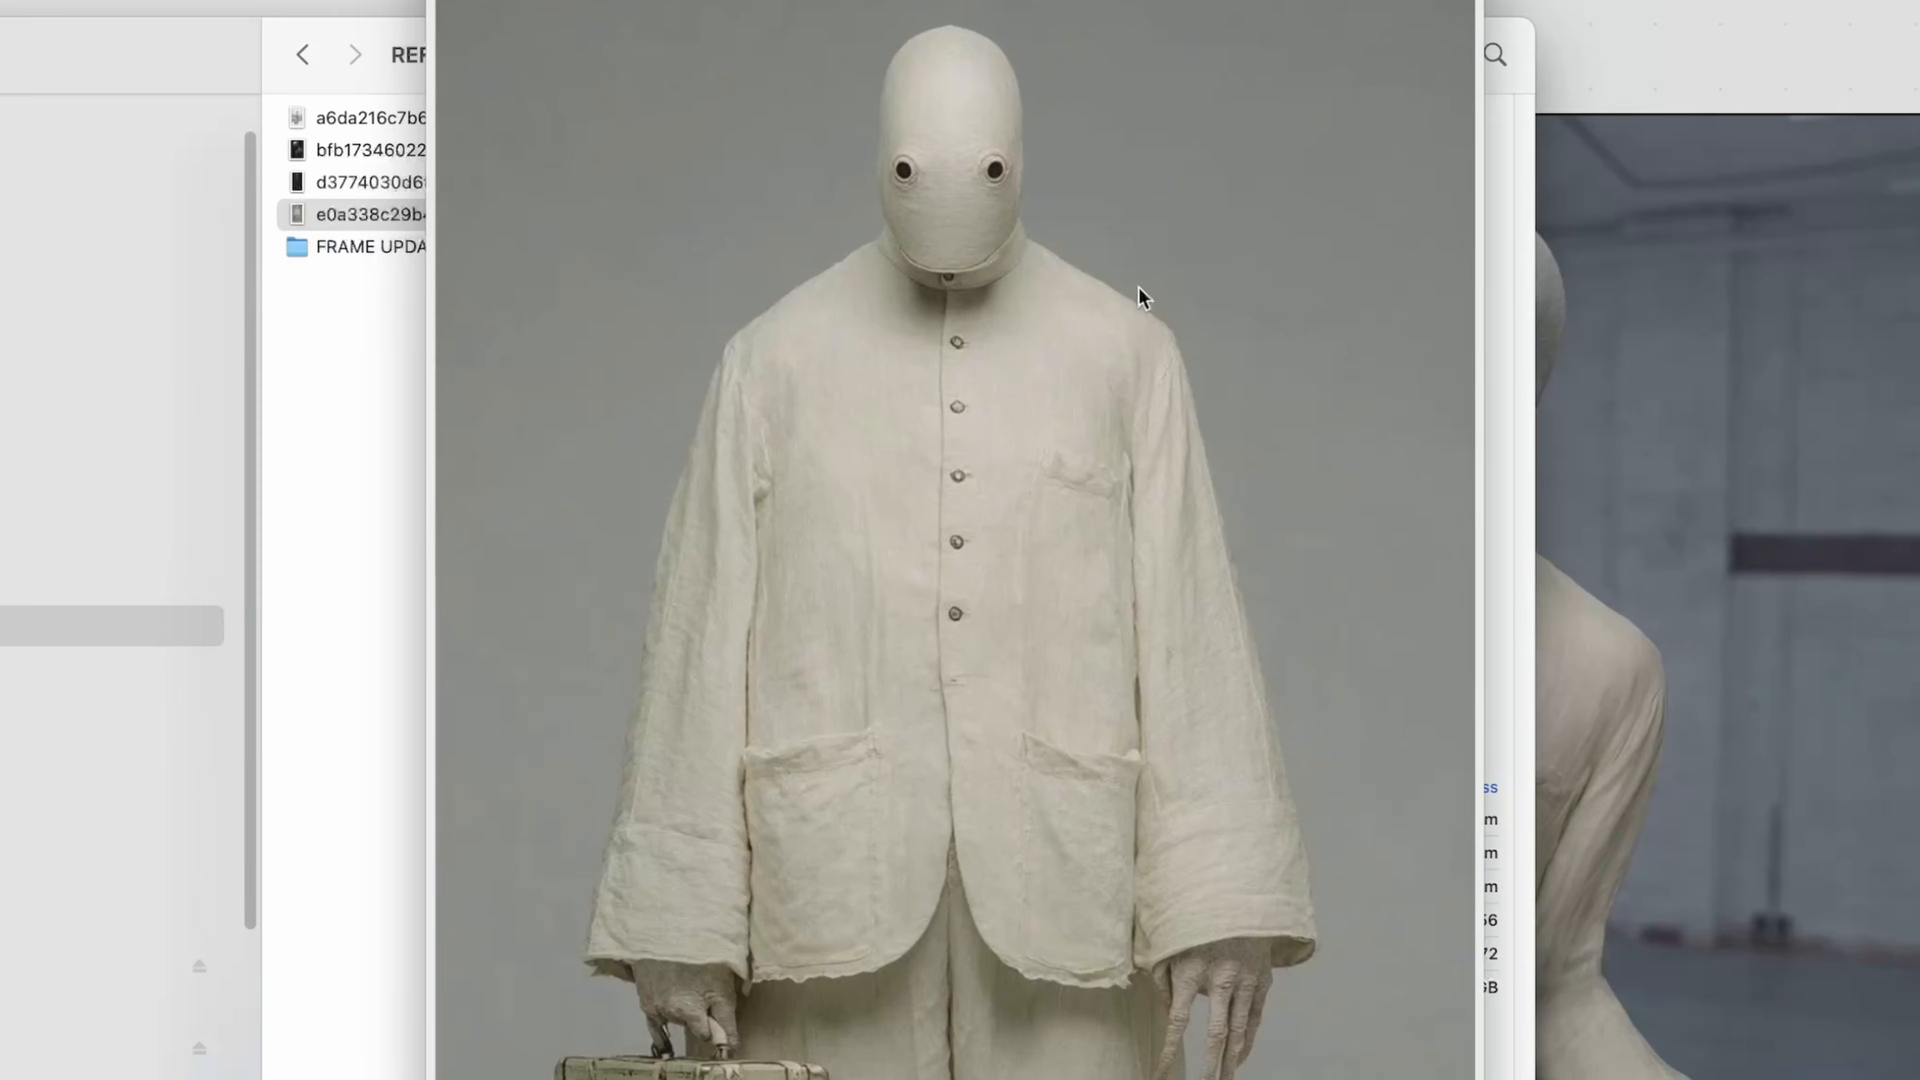
key(space)
click(1650, 579)
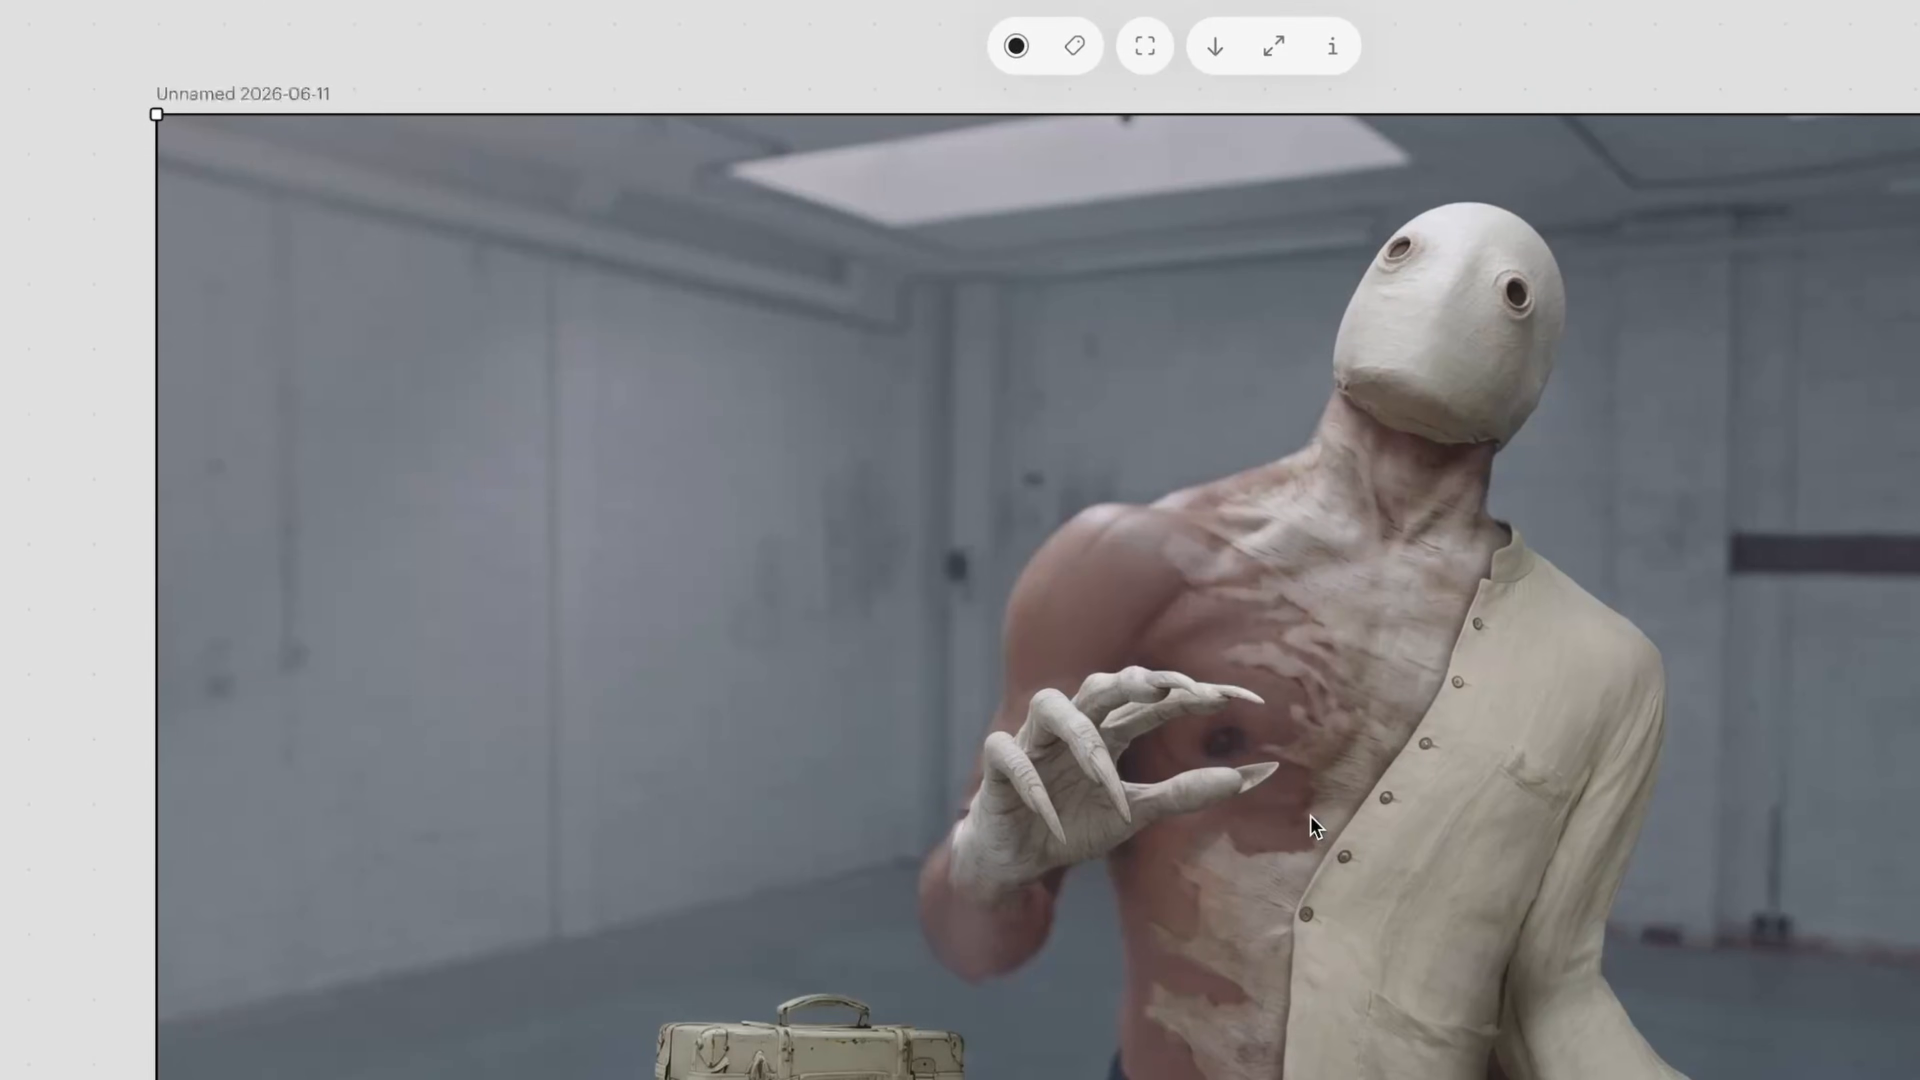
scroll(1319, 825, down, 5)
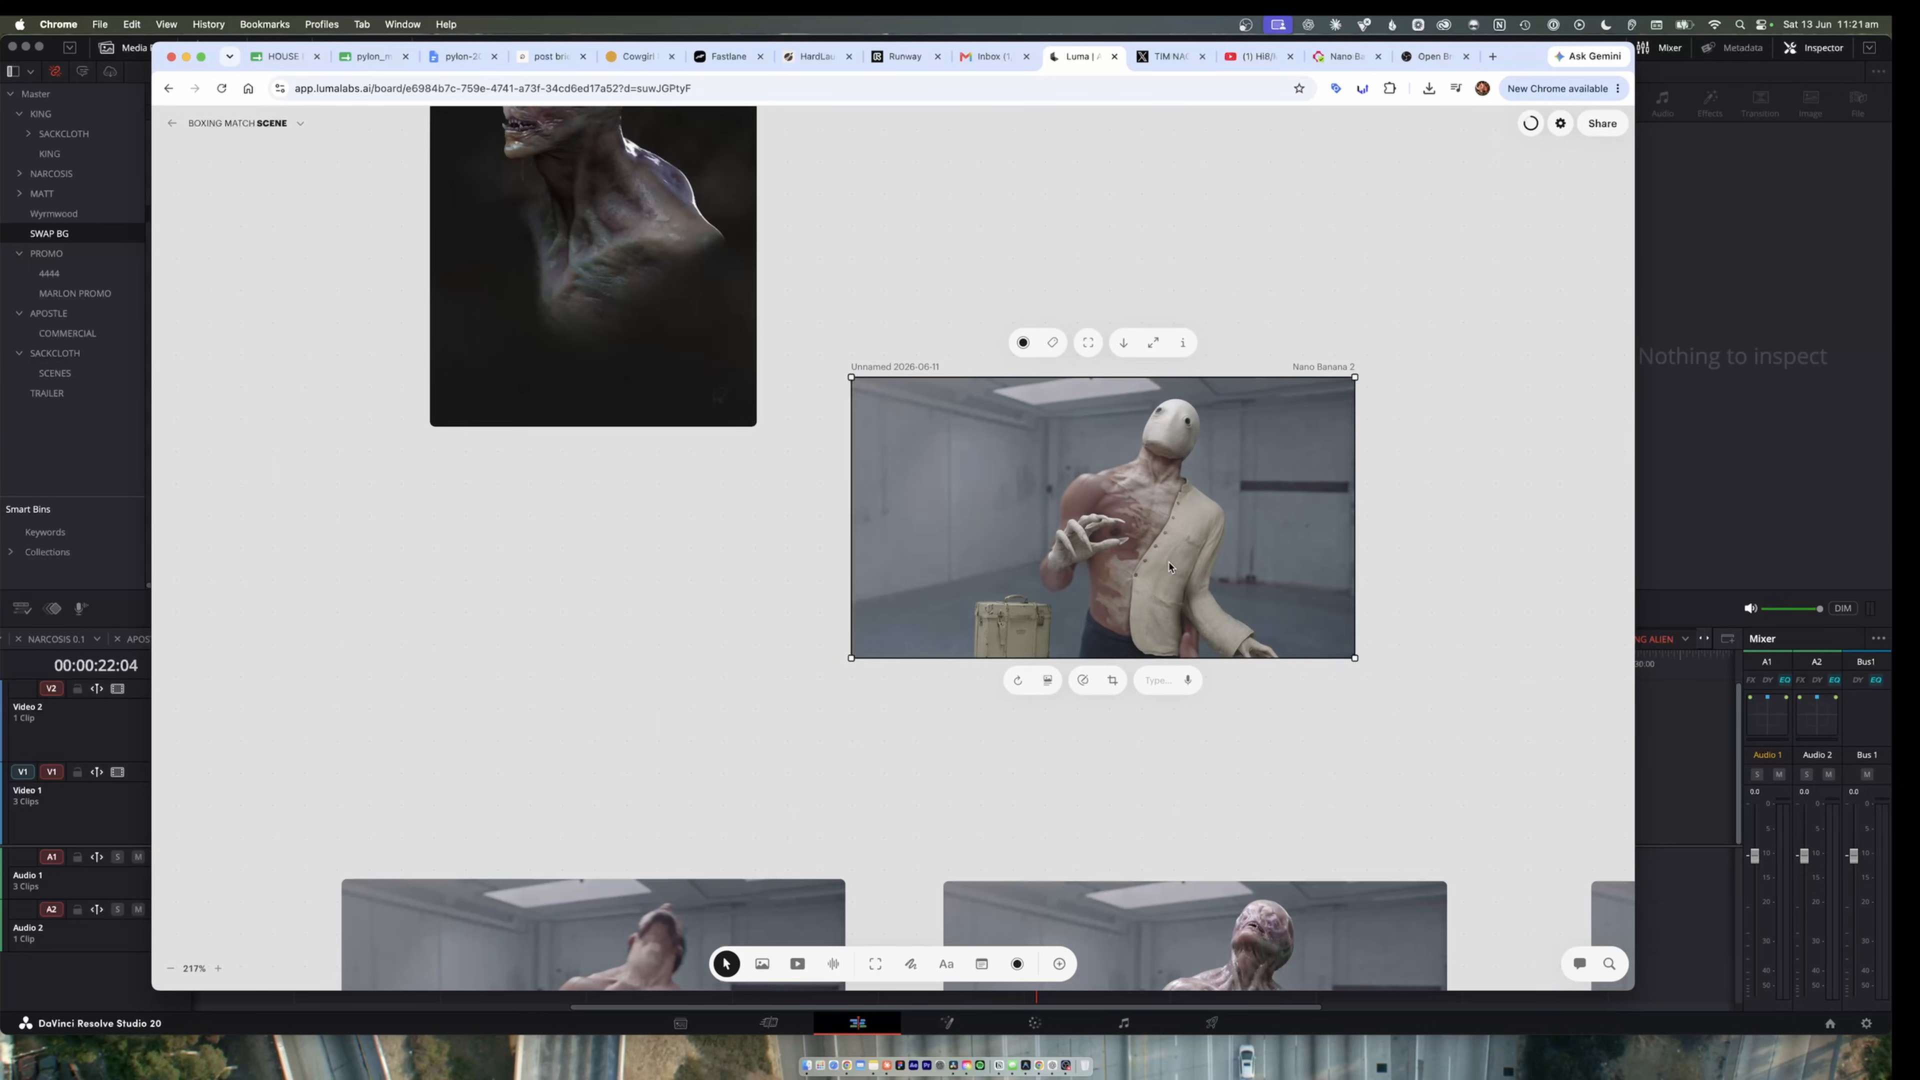
scroll(1167, 570, down, 3)
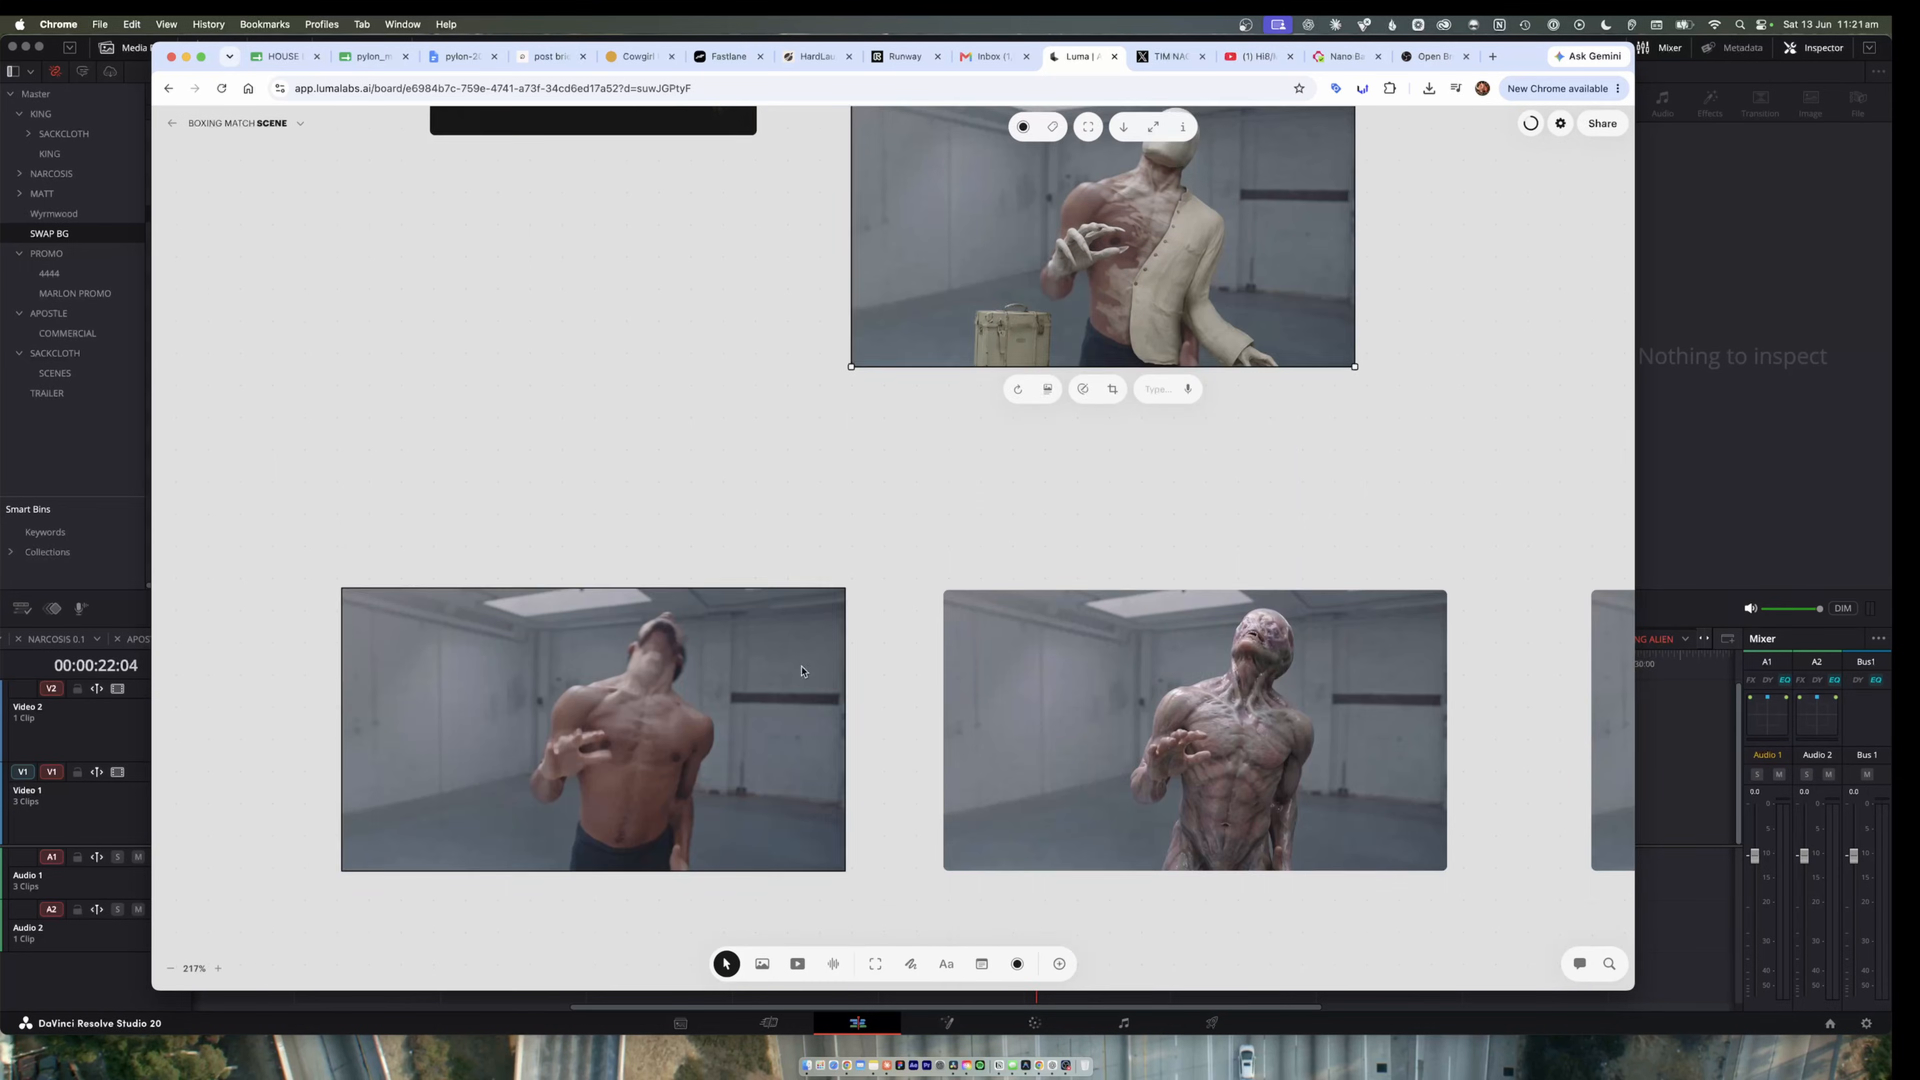
- Move the original starting frame of the shirtless man out of its row into empty space on the board
click(514, 703)
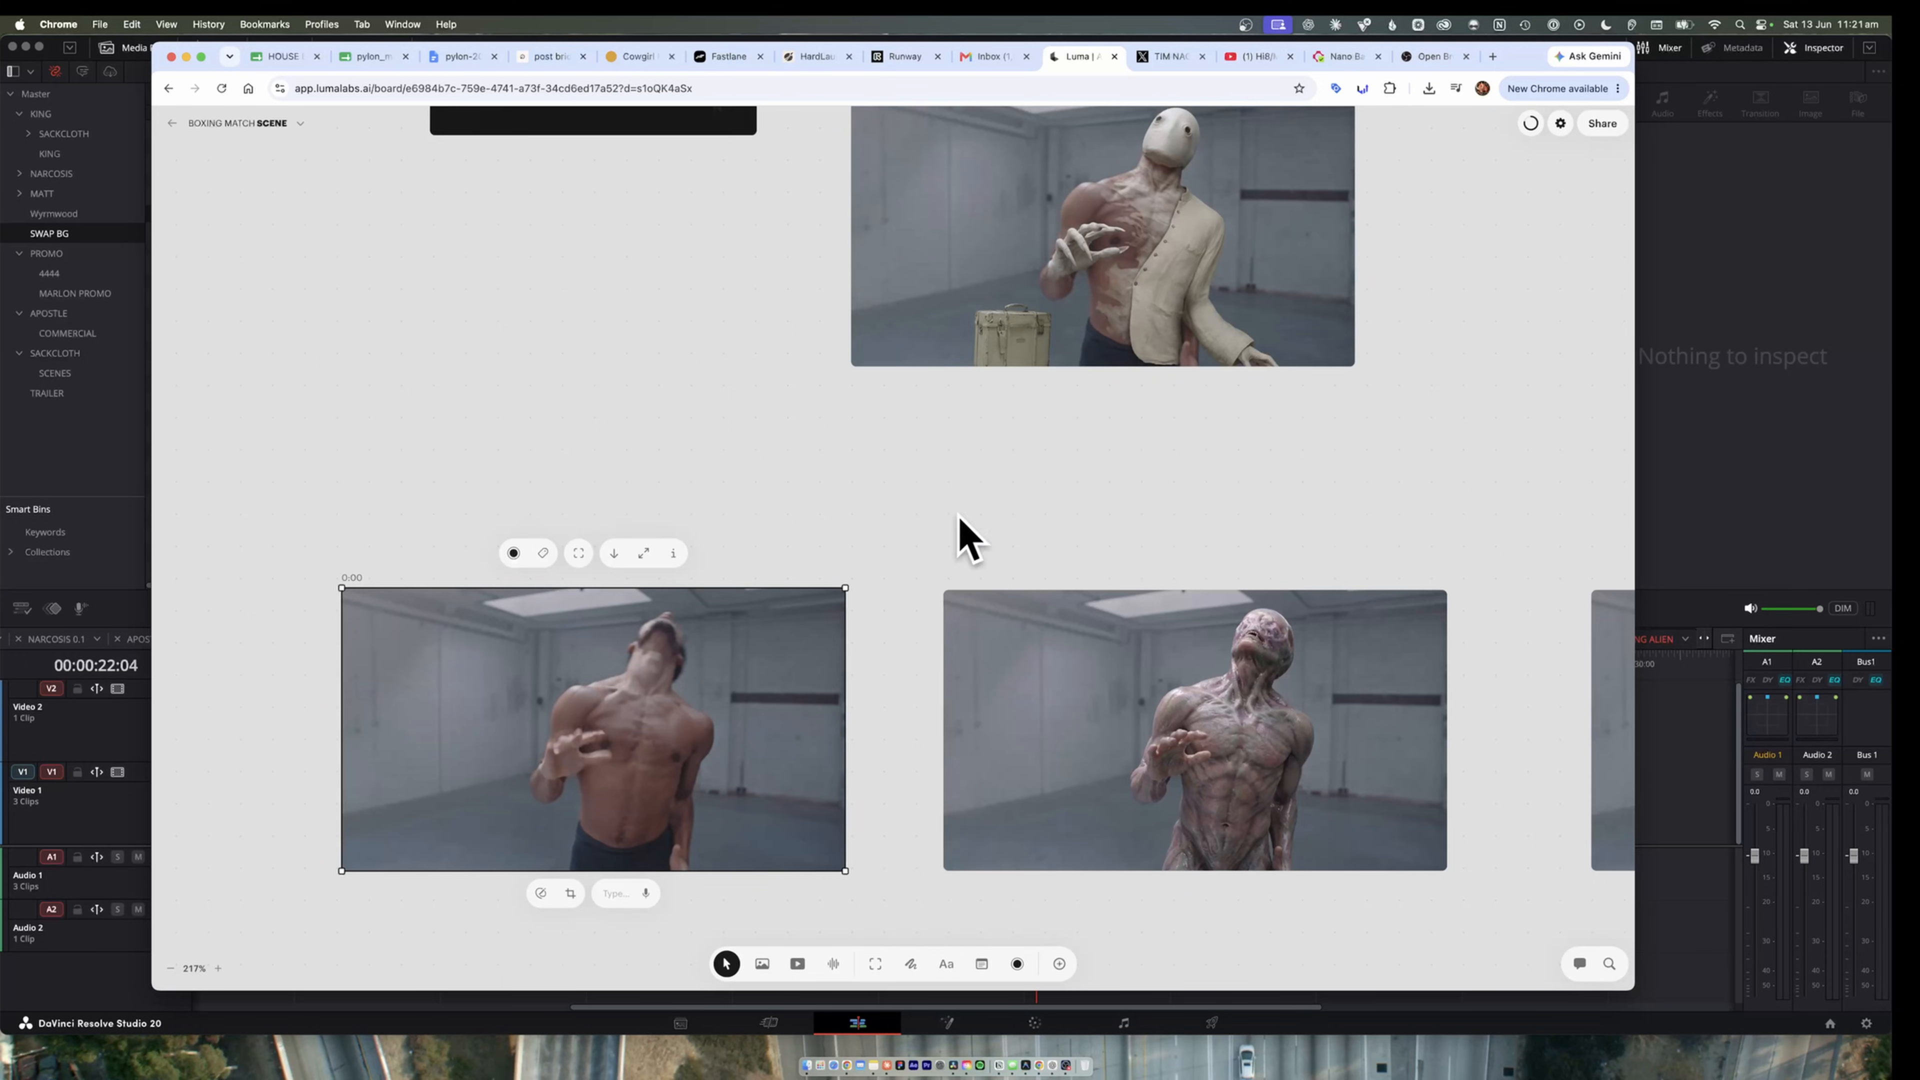
scroll(934, 540, down, 5)
scroll(825, 424, left, 5)
scroll(826, 424, up, 3)
scroll(834, 444, down, 1)
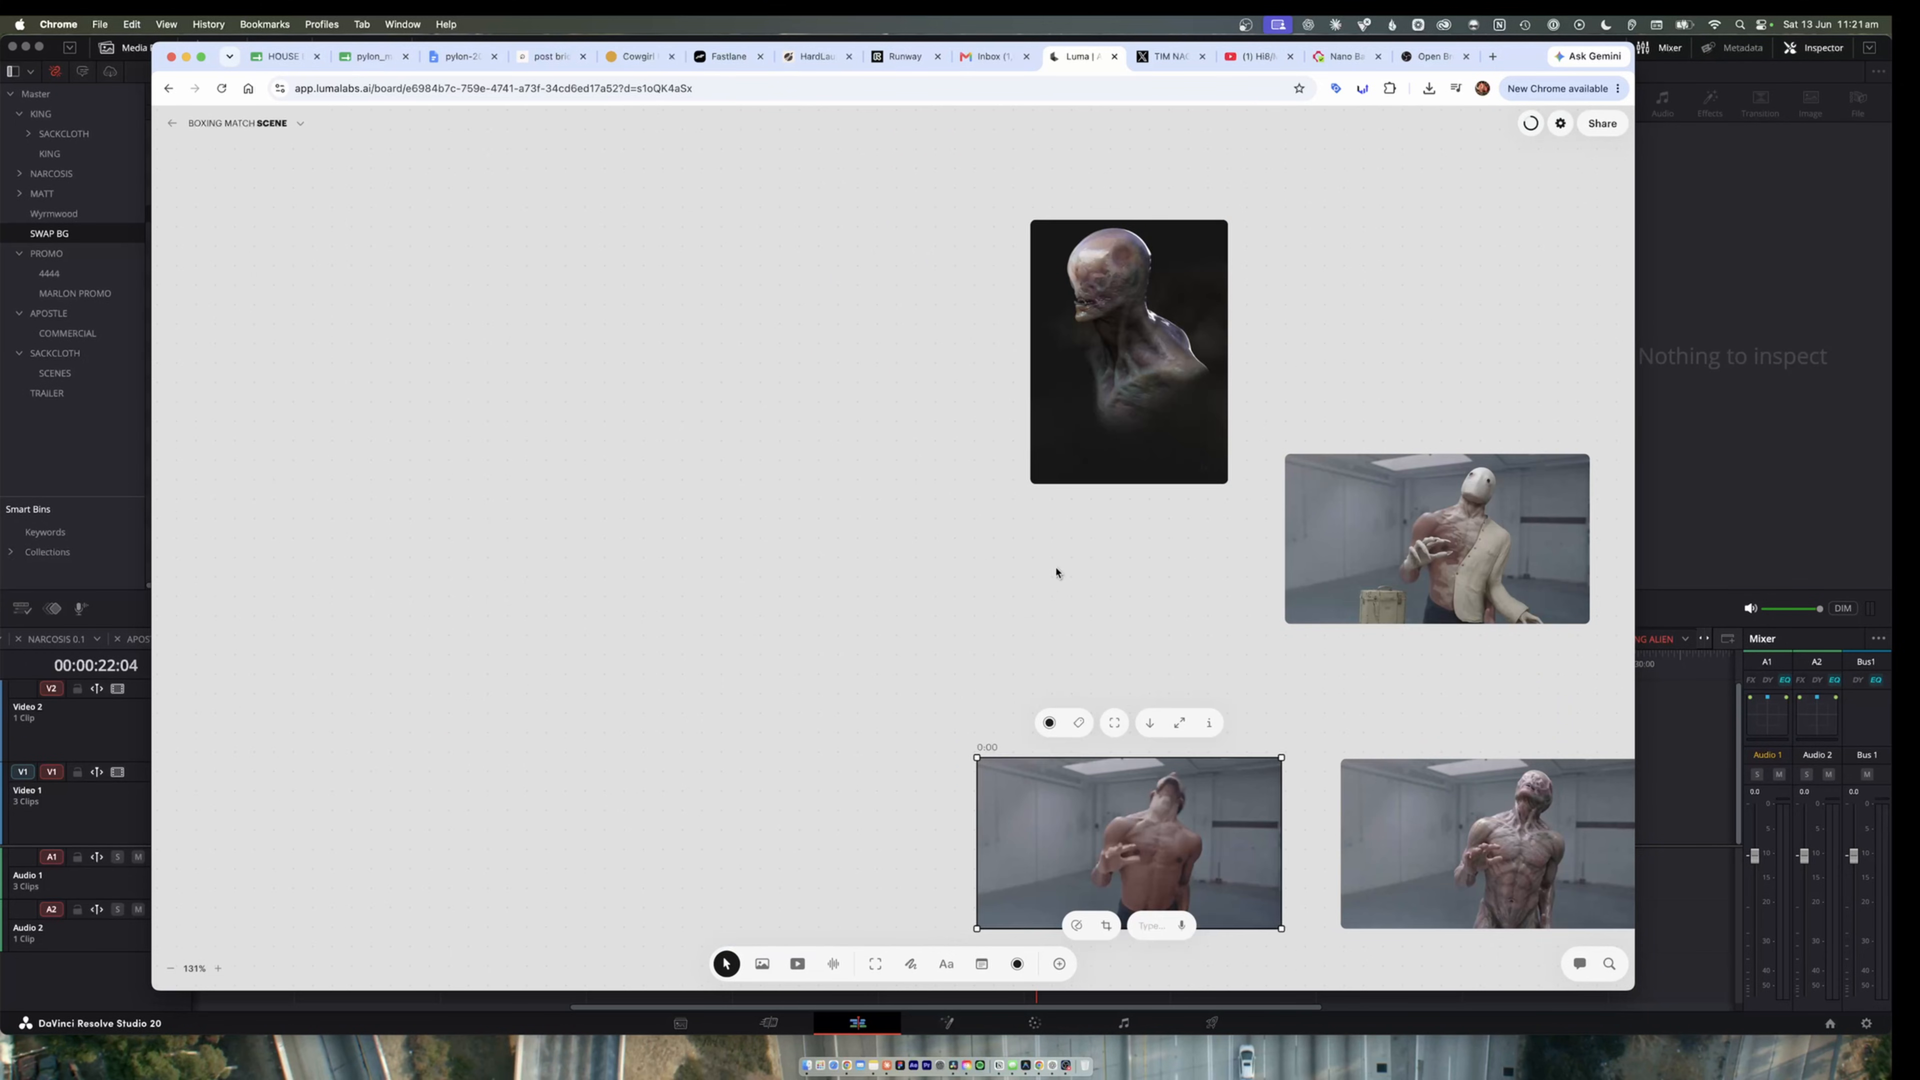
drag(1127, 845, 511, 677)
- Start a Ray3.2 video from the isolated frame and add empty keyframes near the middle and at the end of its timeline
right_click(582, 617)
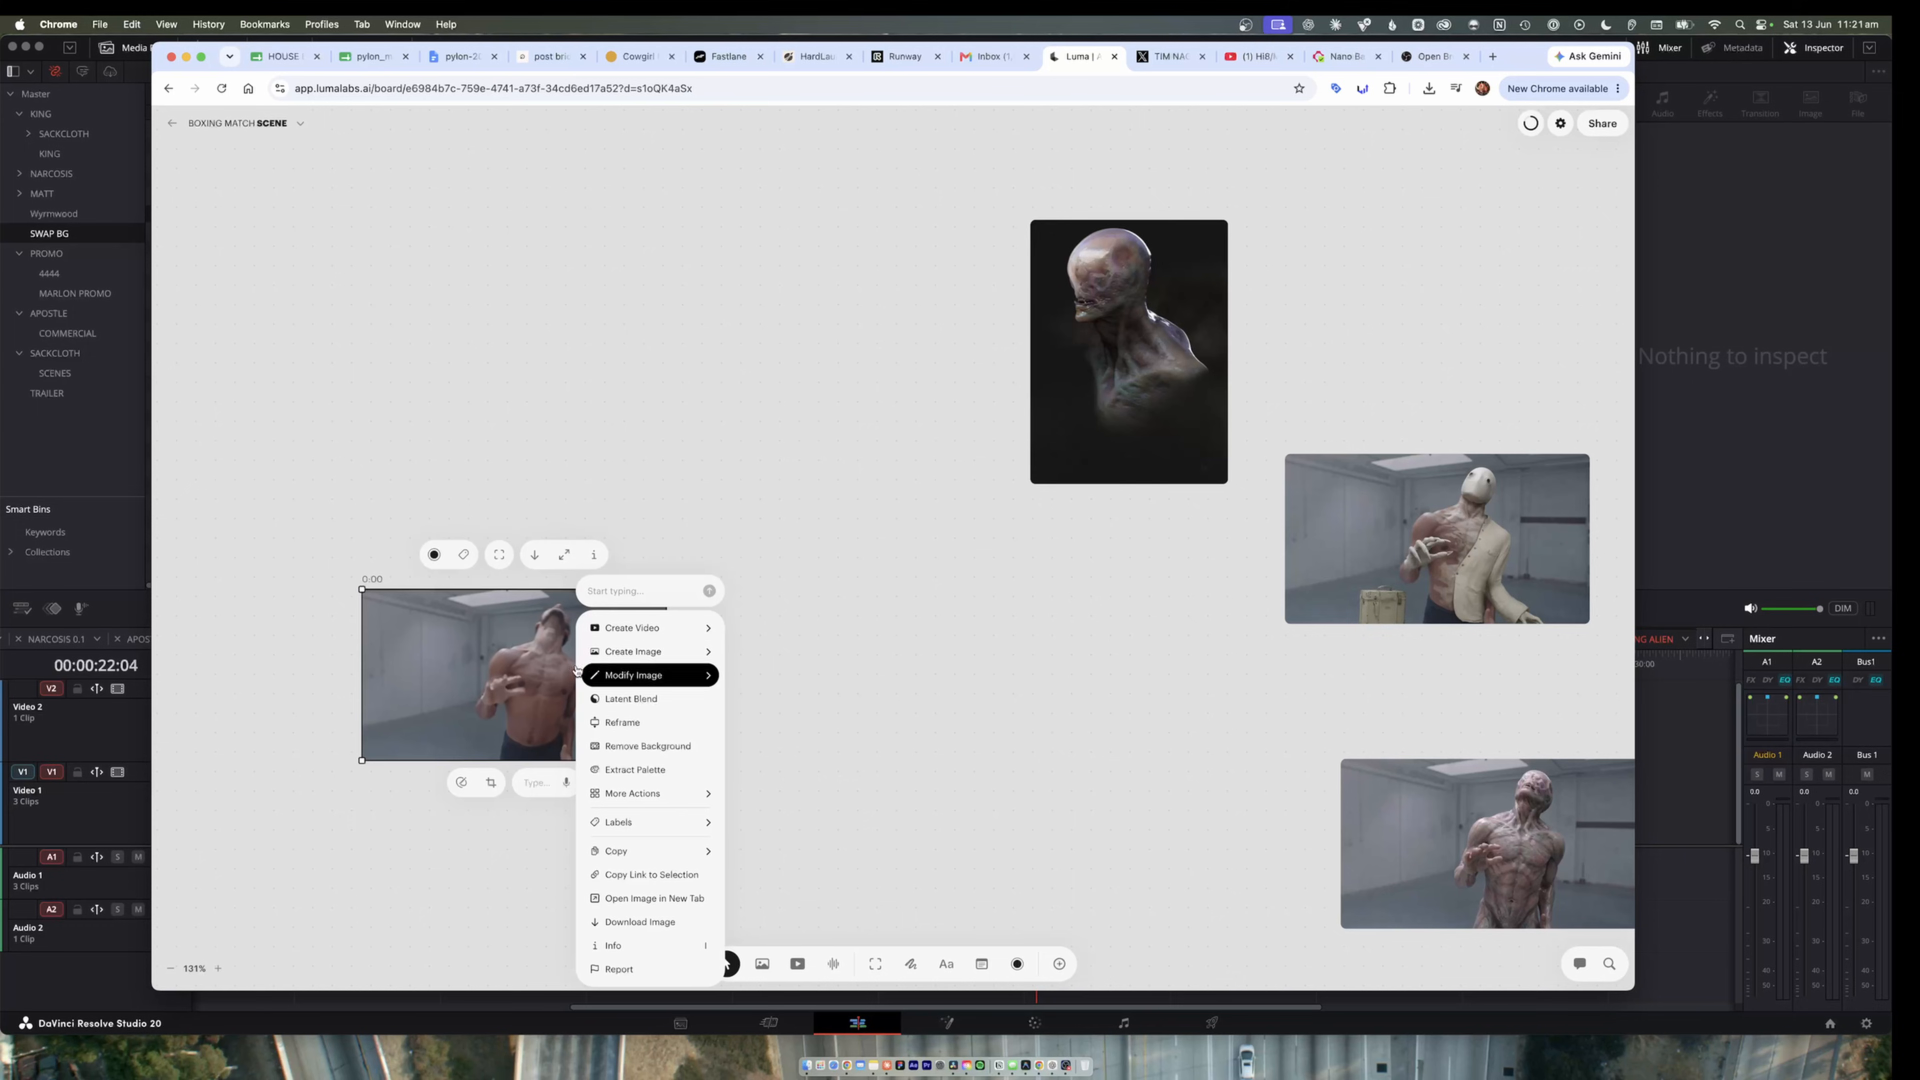
mouse_move(711, 673)
mouse_move(703, 627)
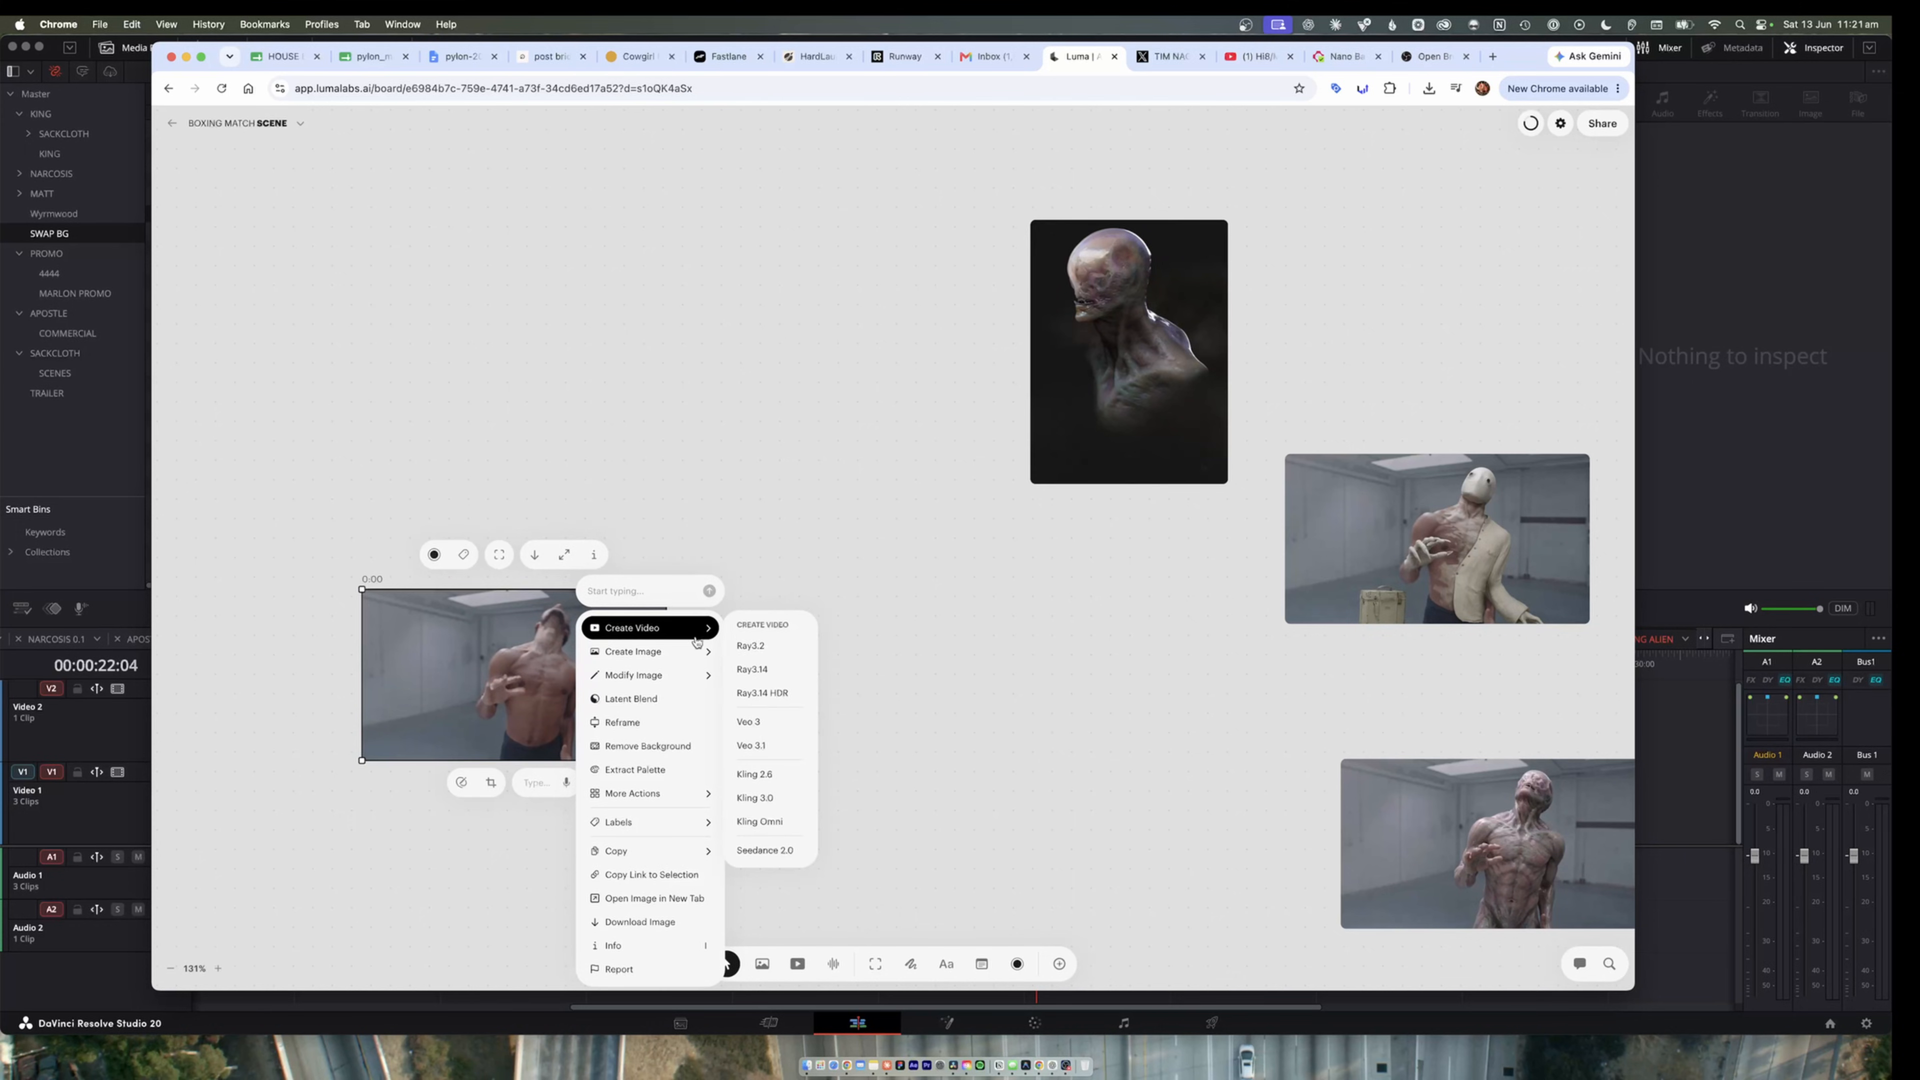
click(770, 645)
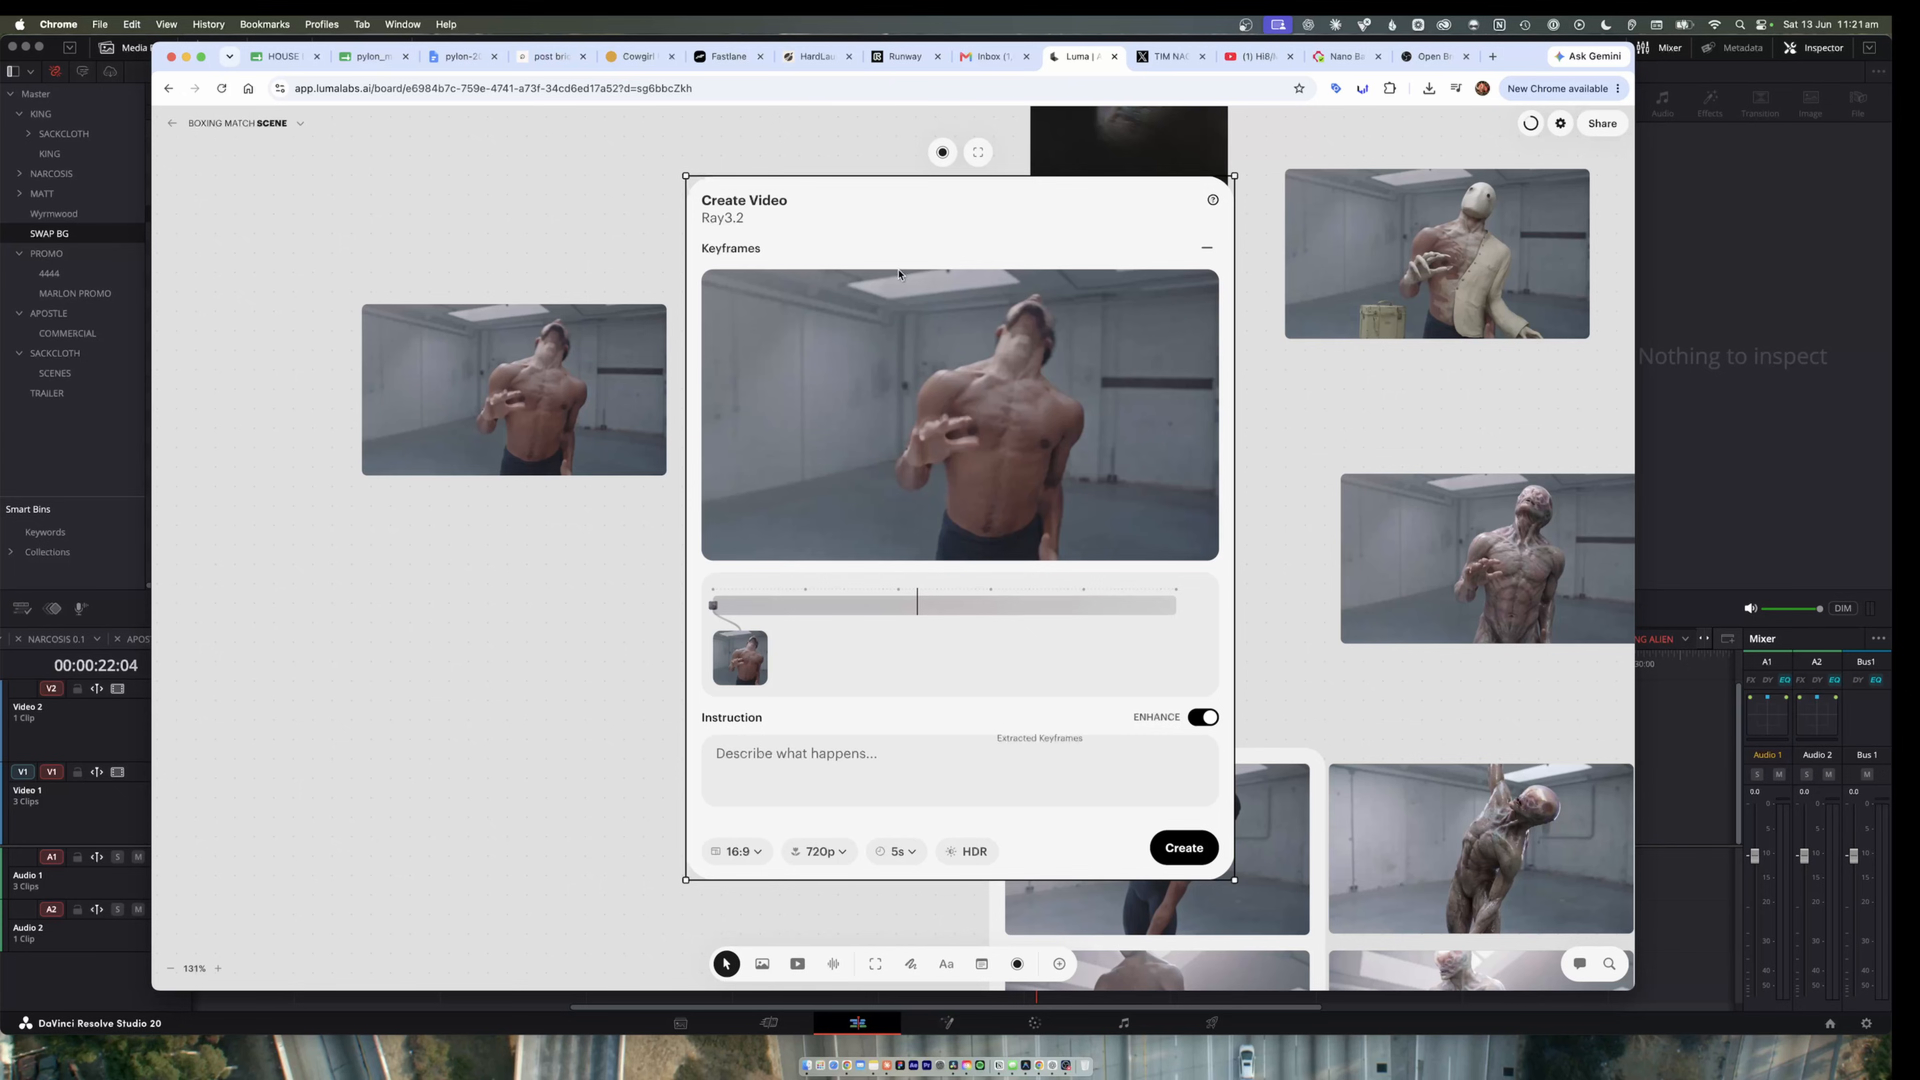
click(910, 607)
click(1176, 606)
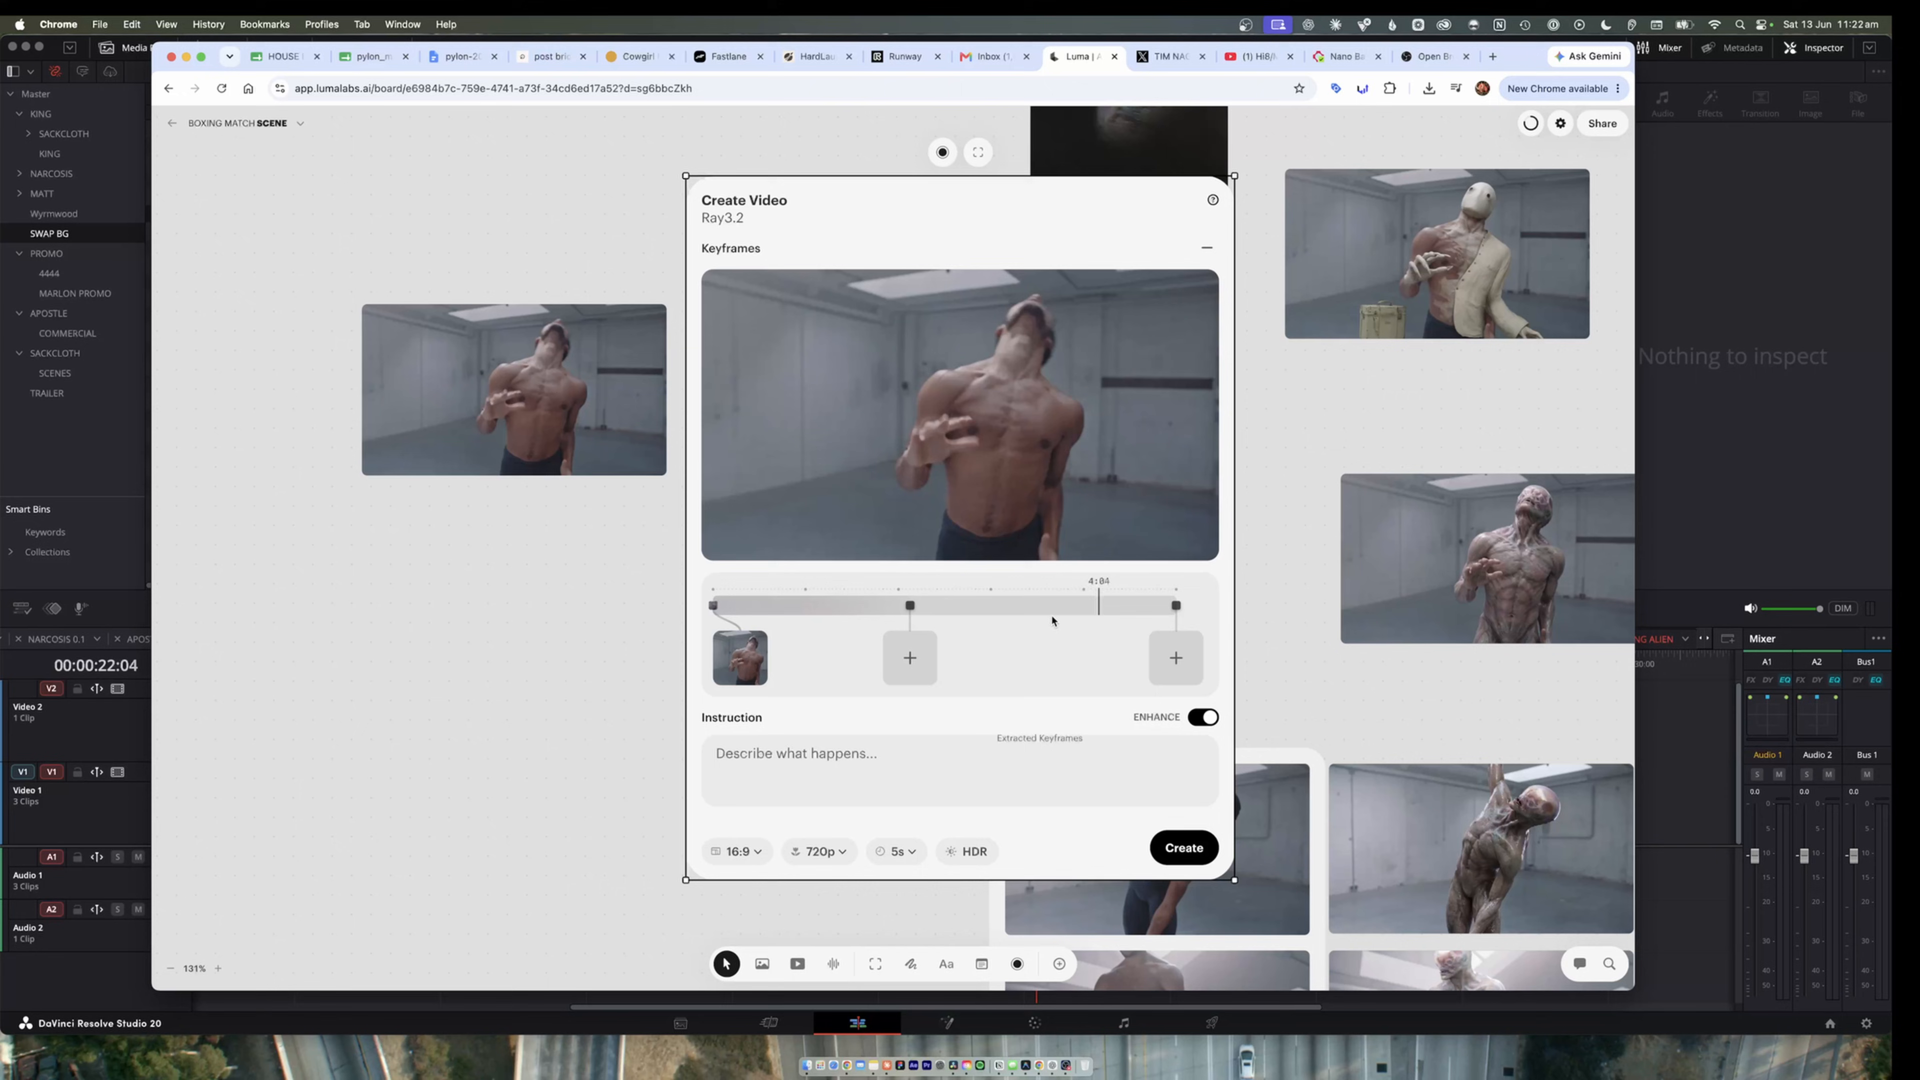
- Try two extra keyframes in the Modify Video timeline, one on each side of the middle keyframe, then undo them
scroll(1140, 476, up, 5)
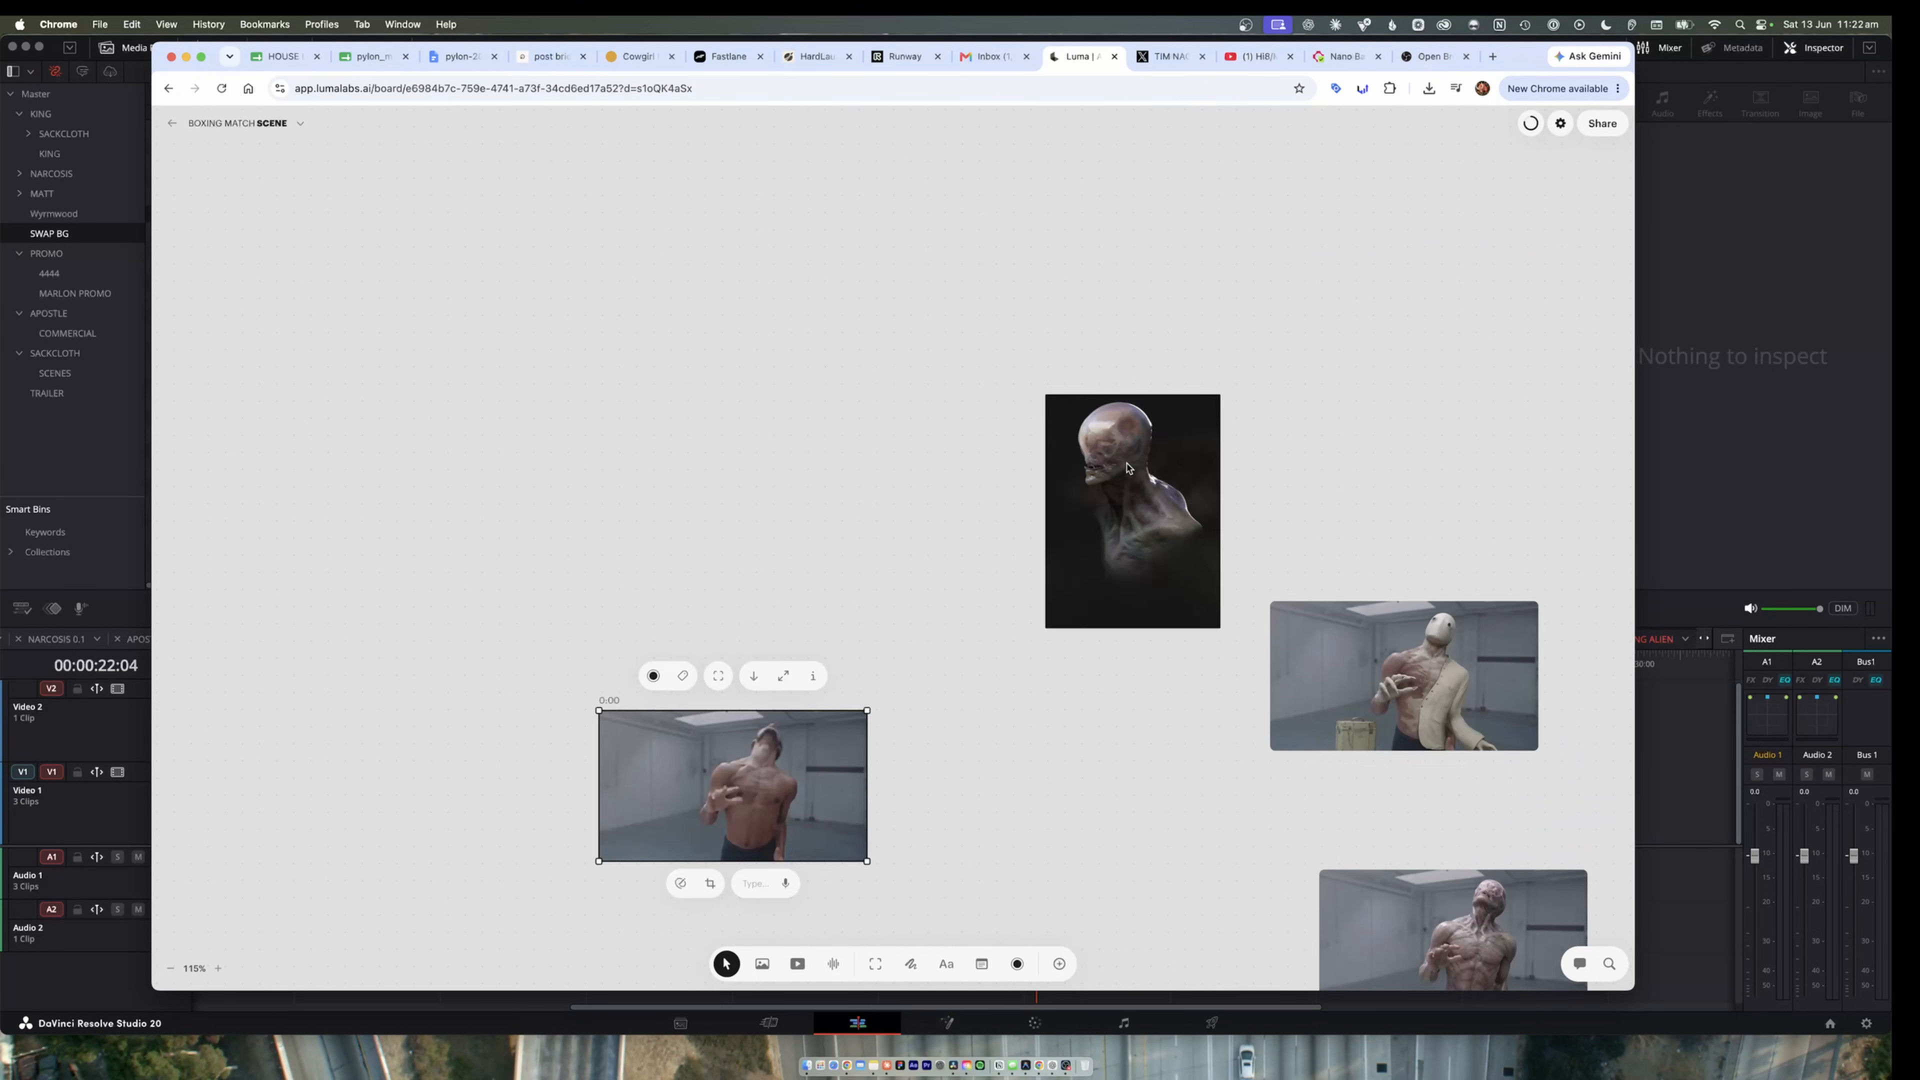
scroll(1123, 464, right, 10)
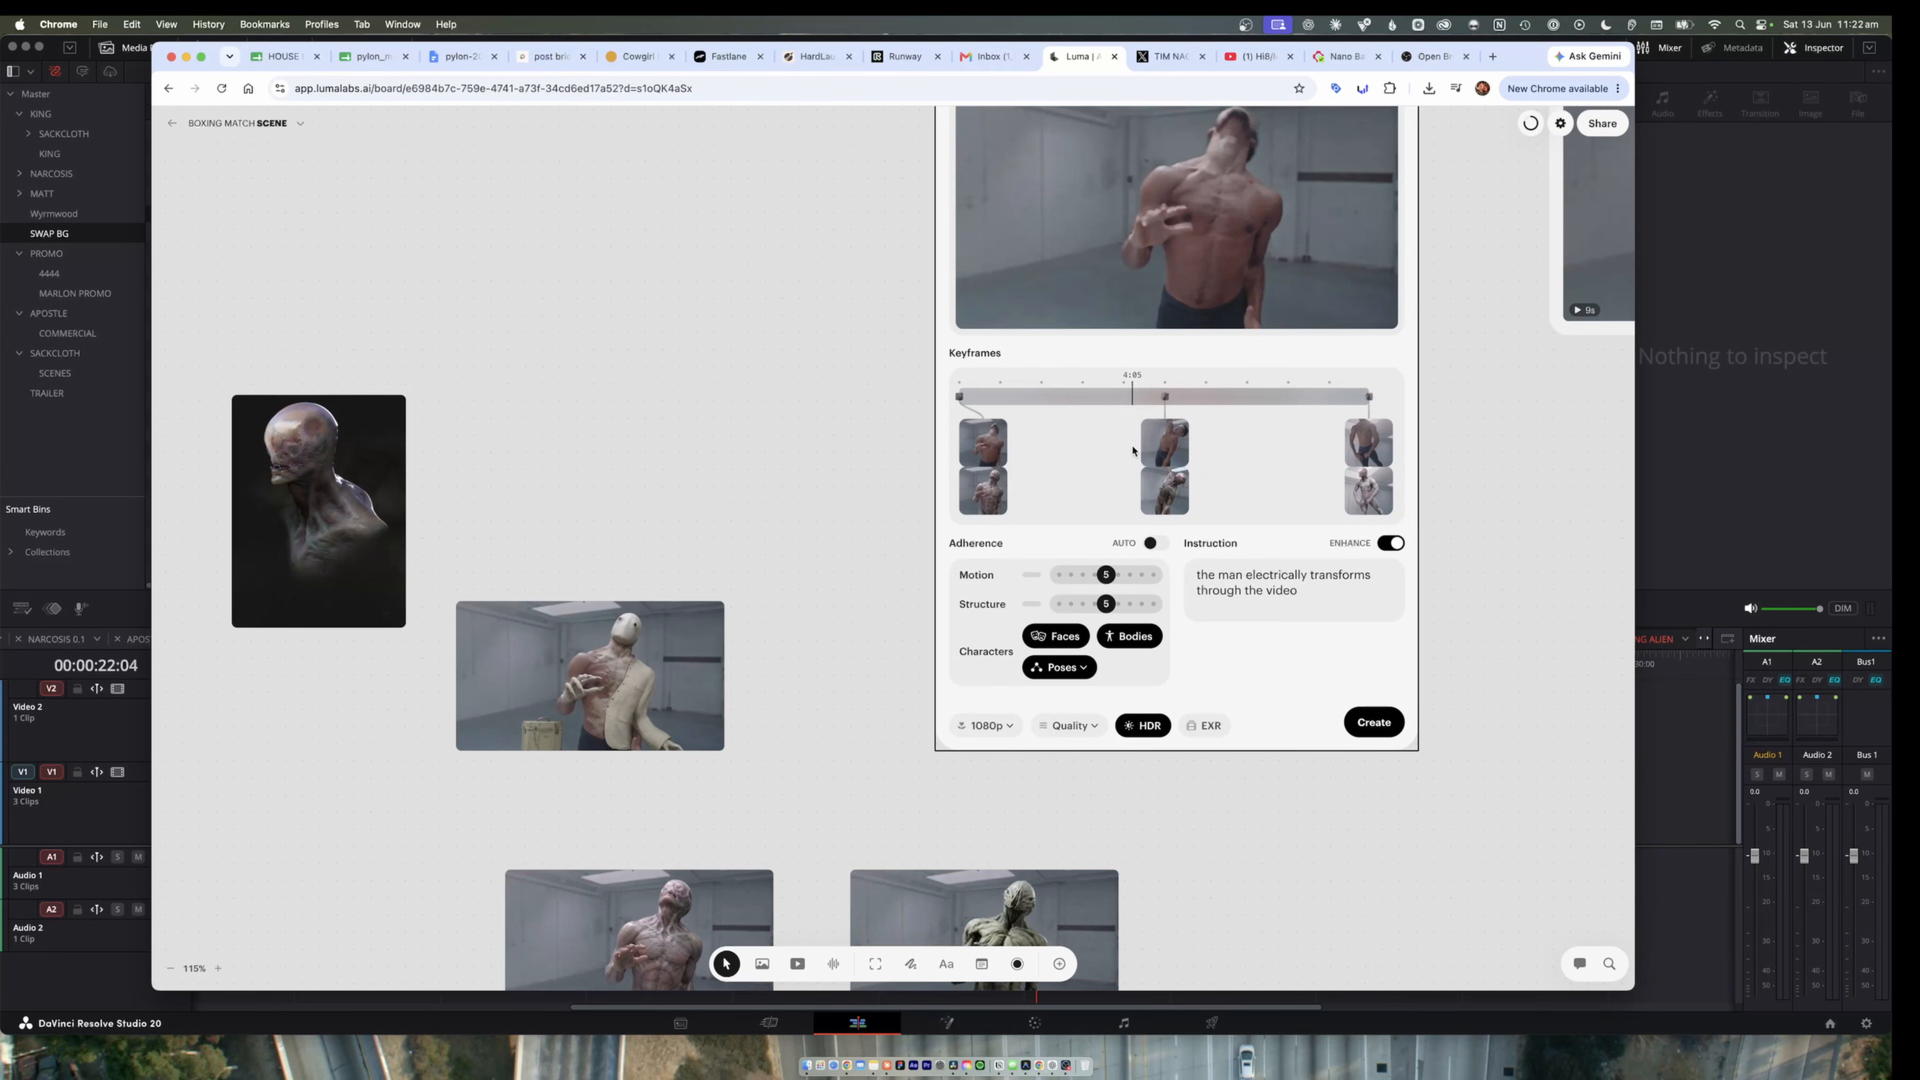
click(1281, 399)
click(1073, 396)
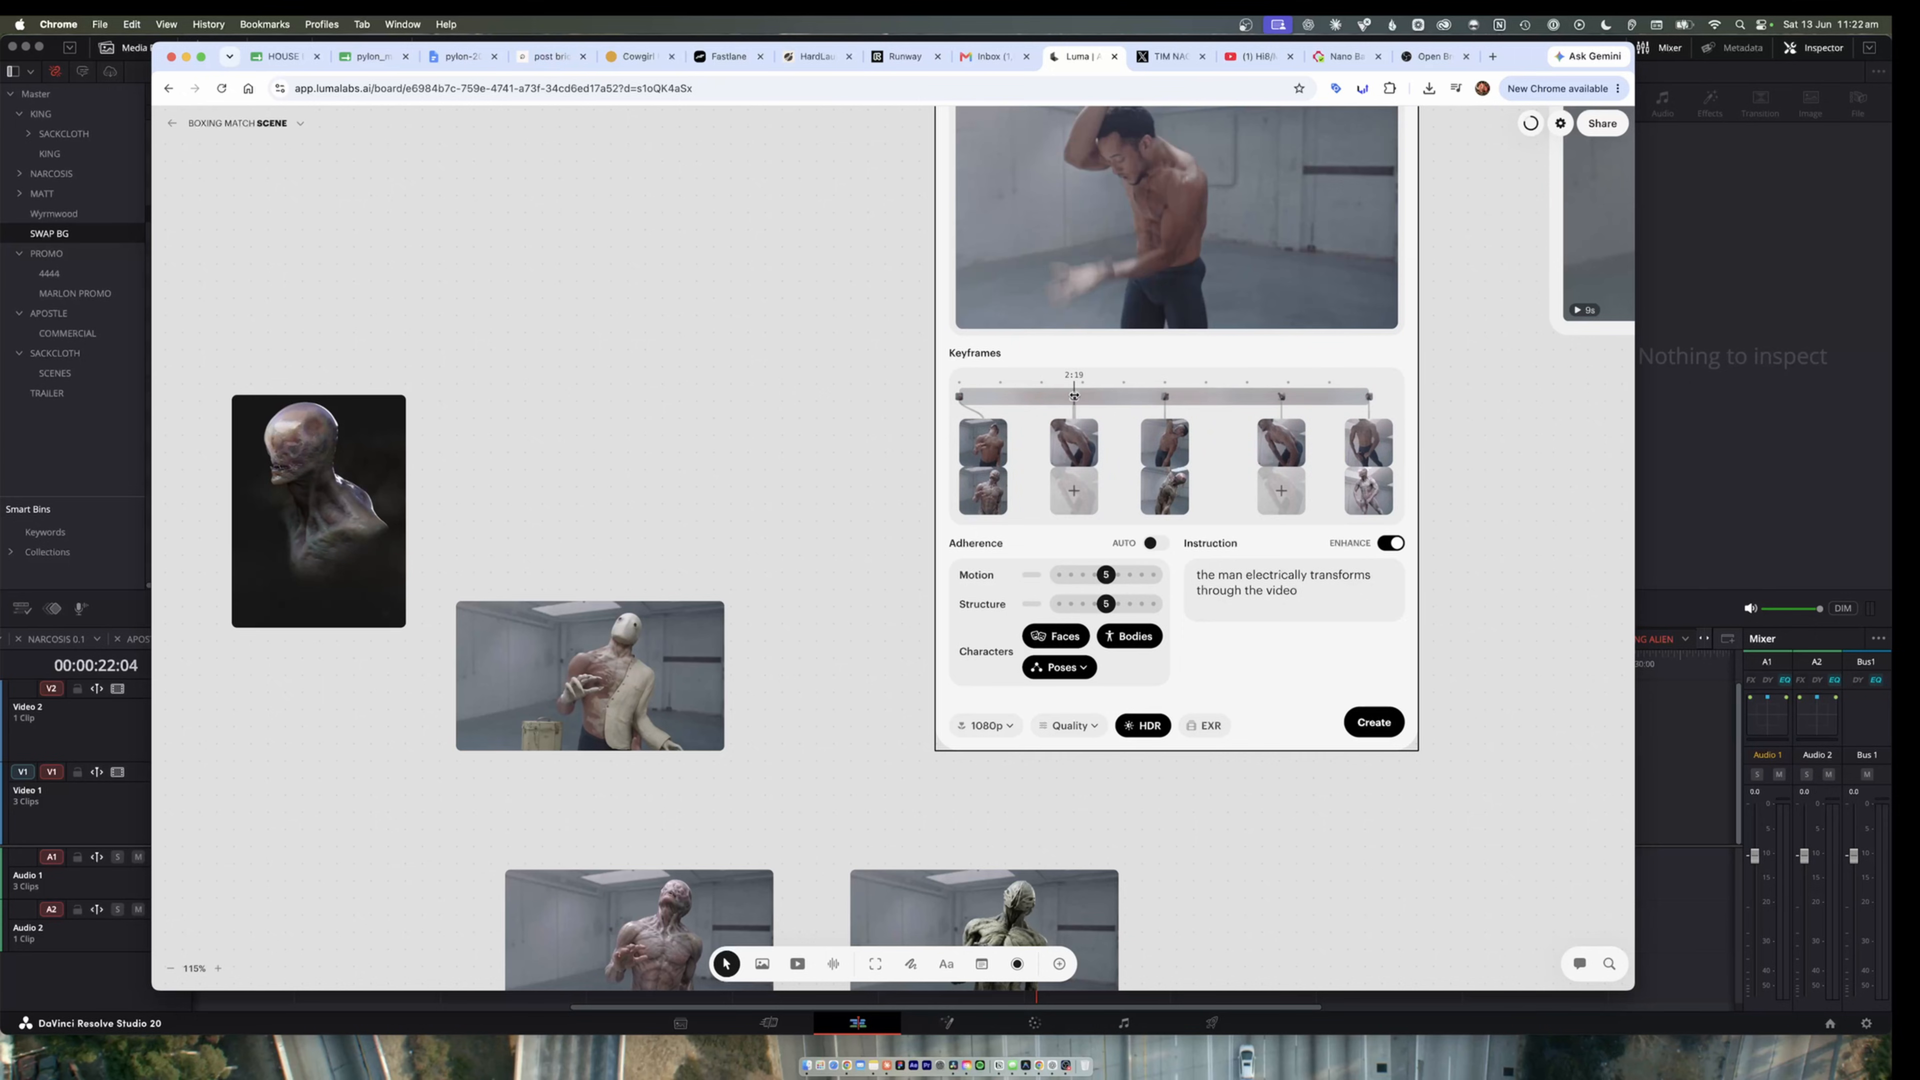
key(super+z)
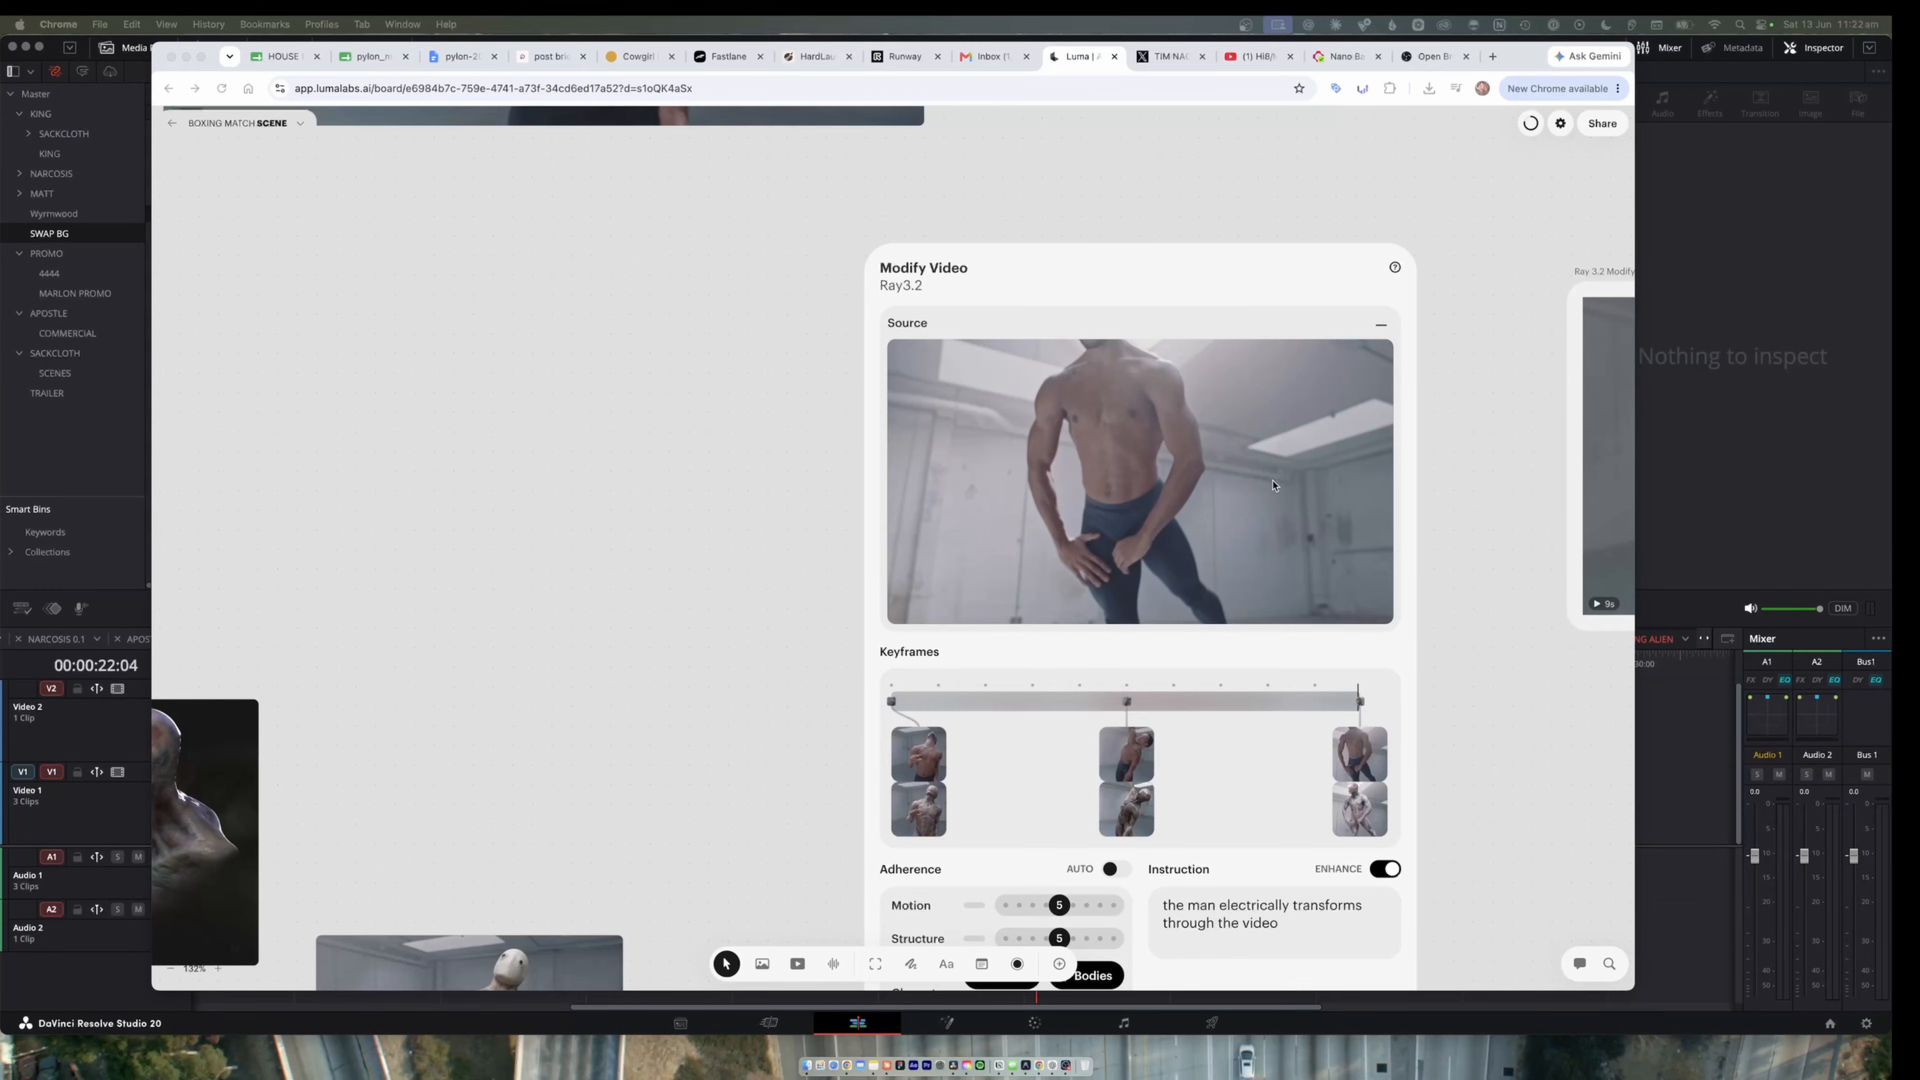
- Extract the first, middle and last source frames from the Modify Video keyframes onto the board as separate images
scroll(1360, 598, down, 3)
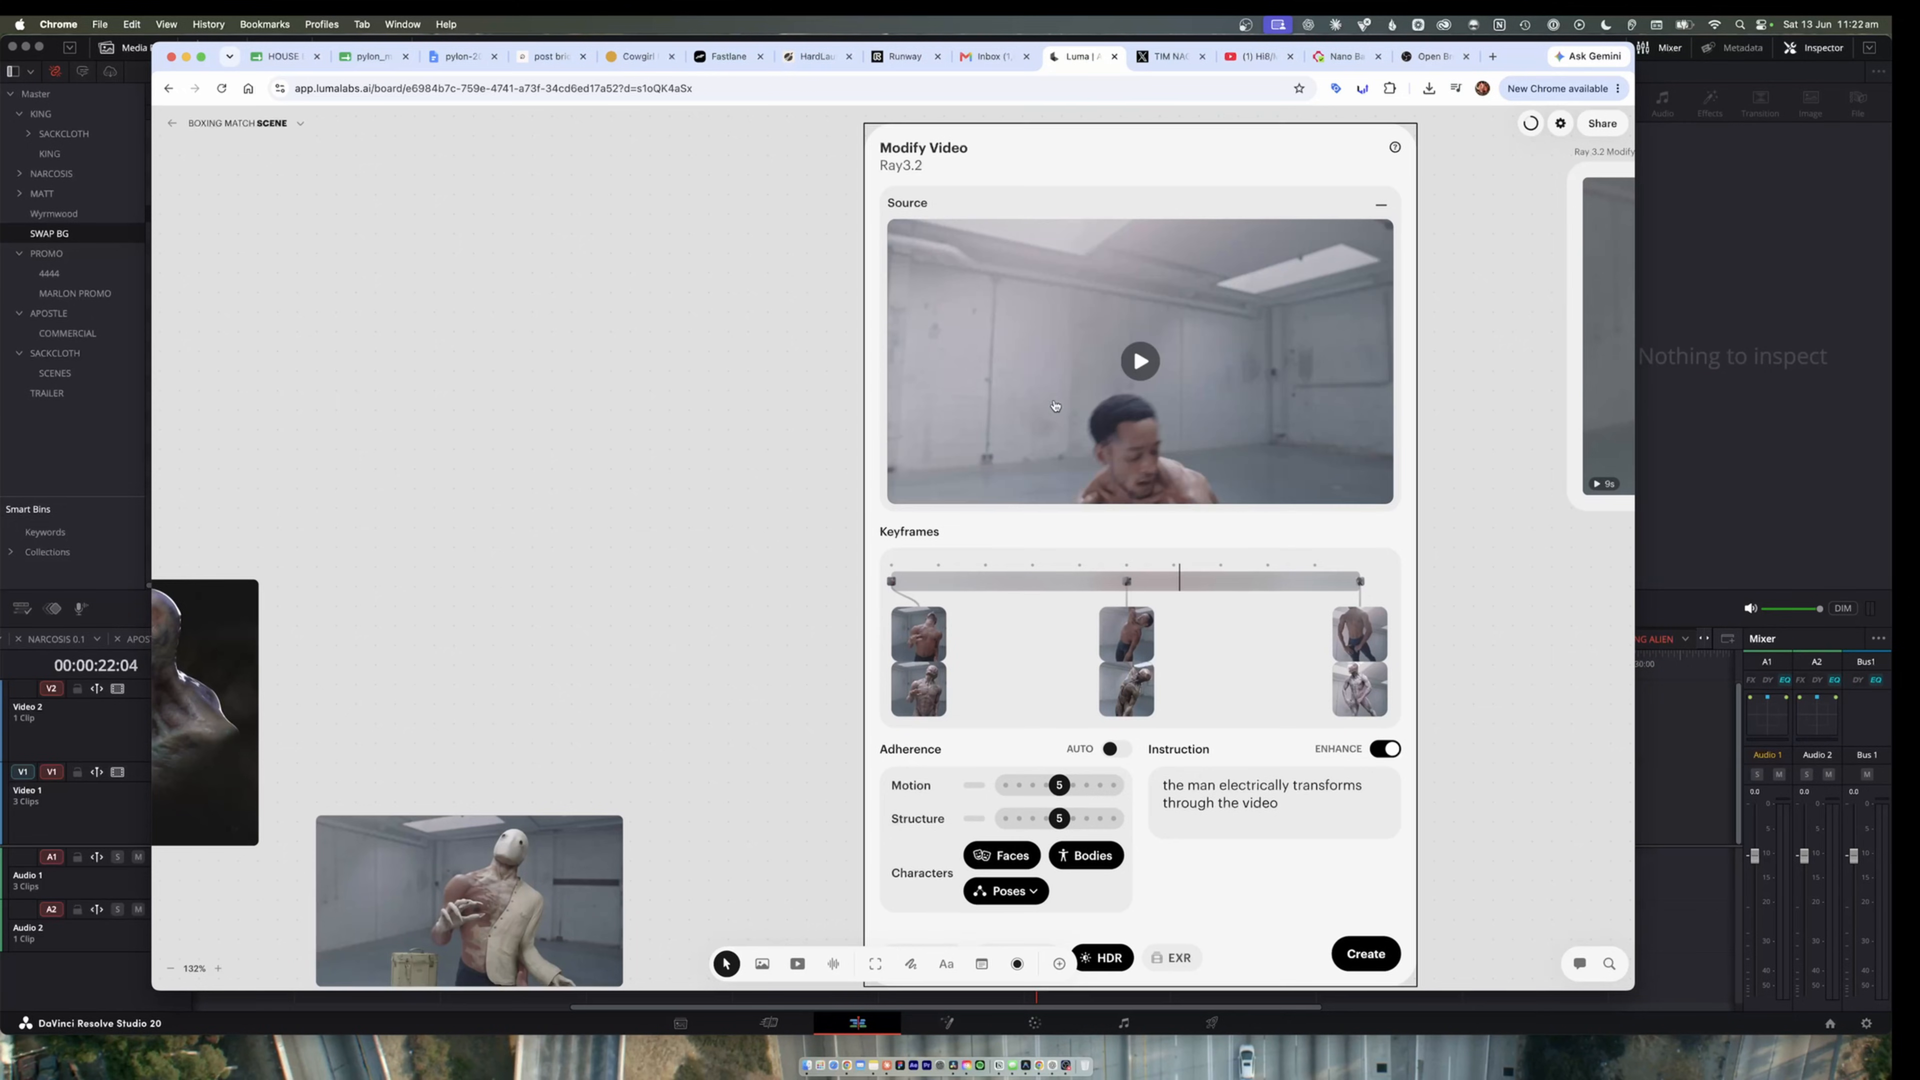
click(919, 635)
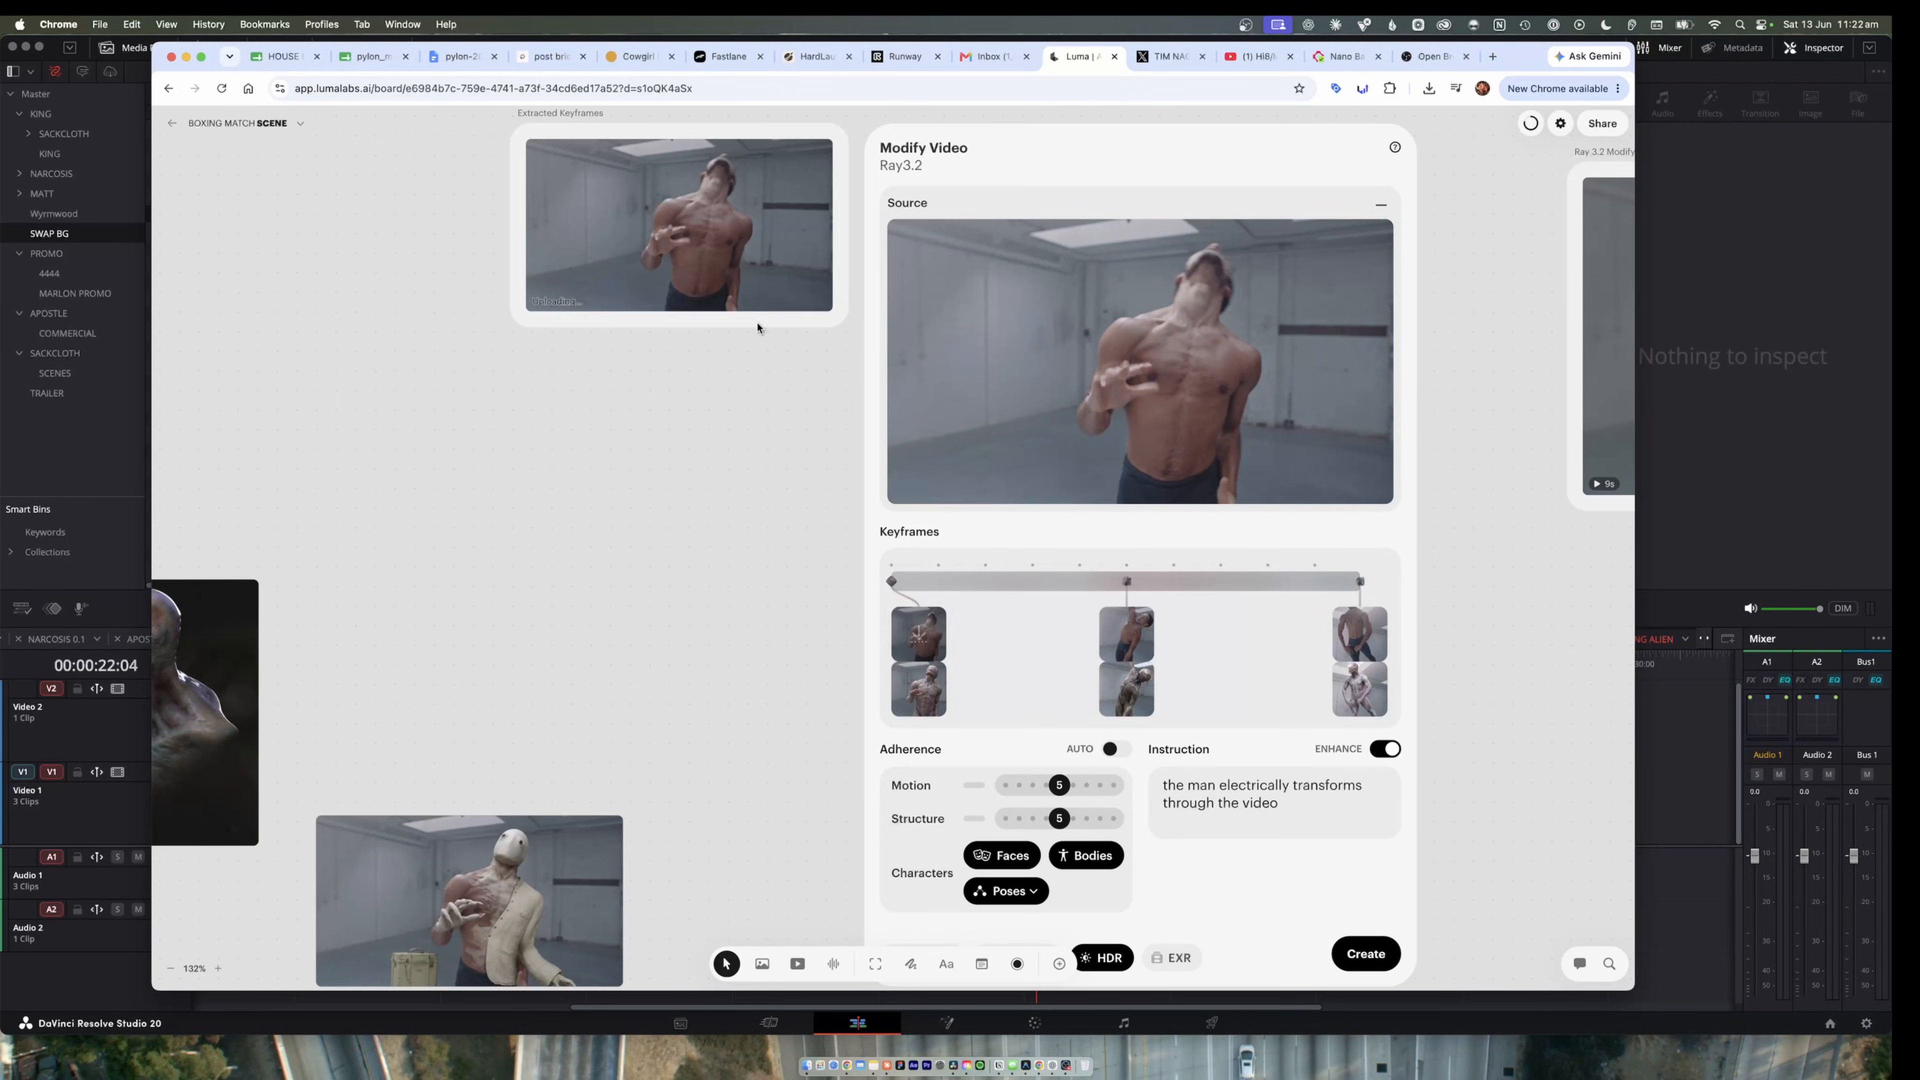
click(1126, 637)
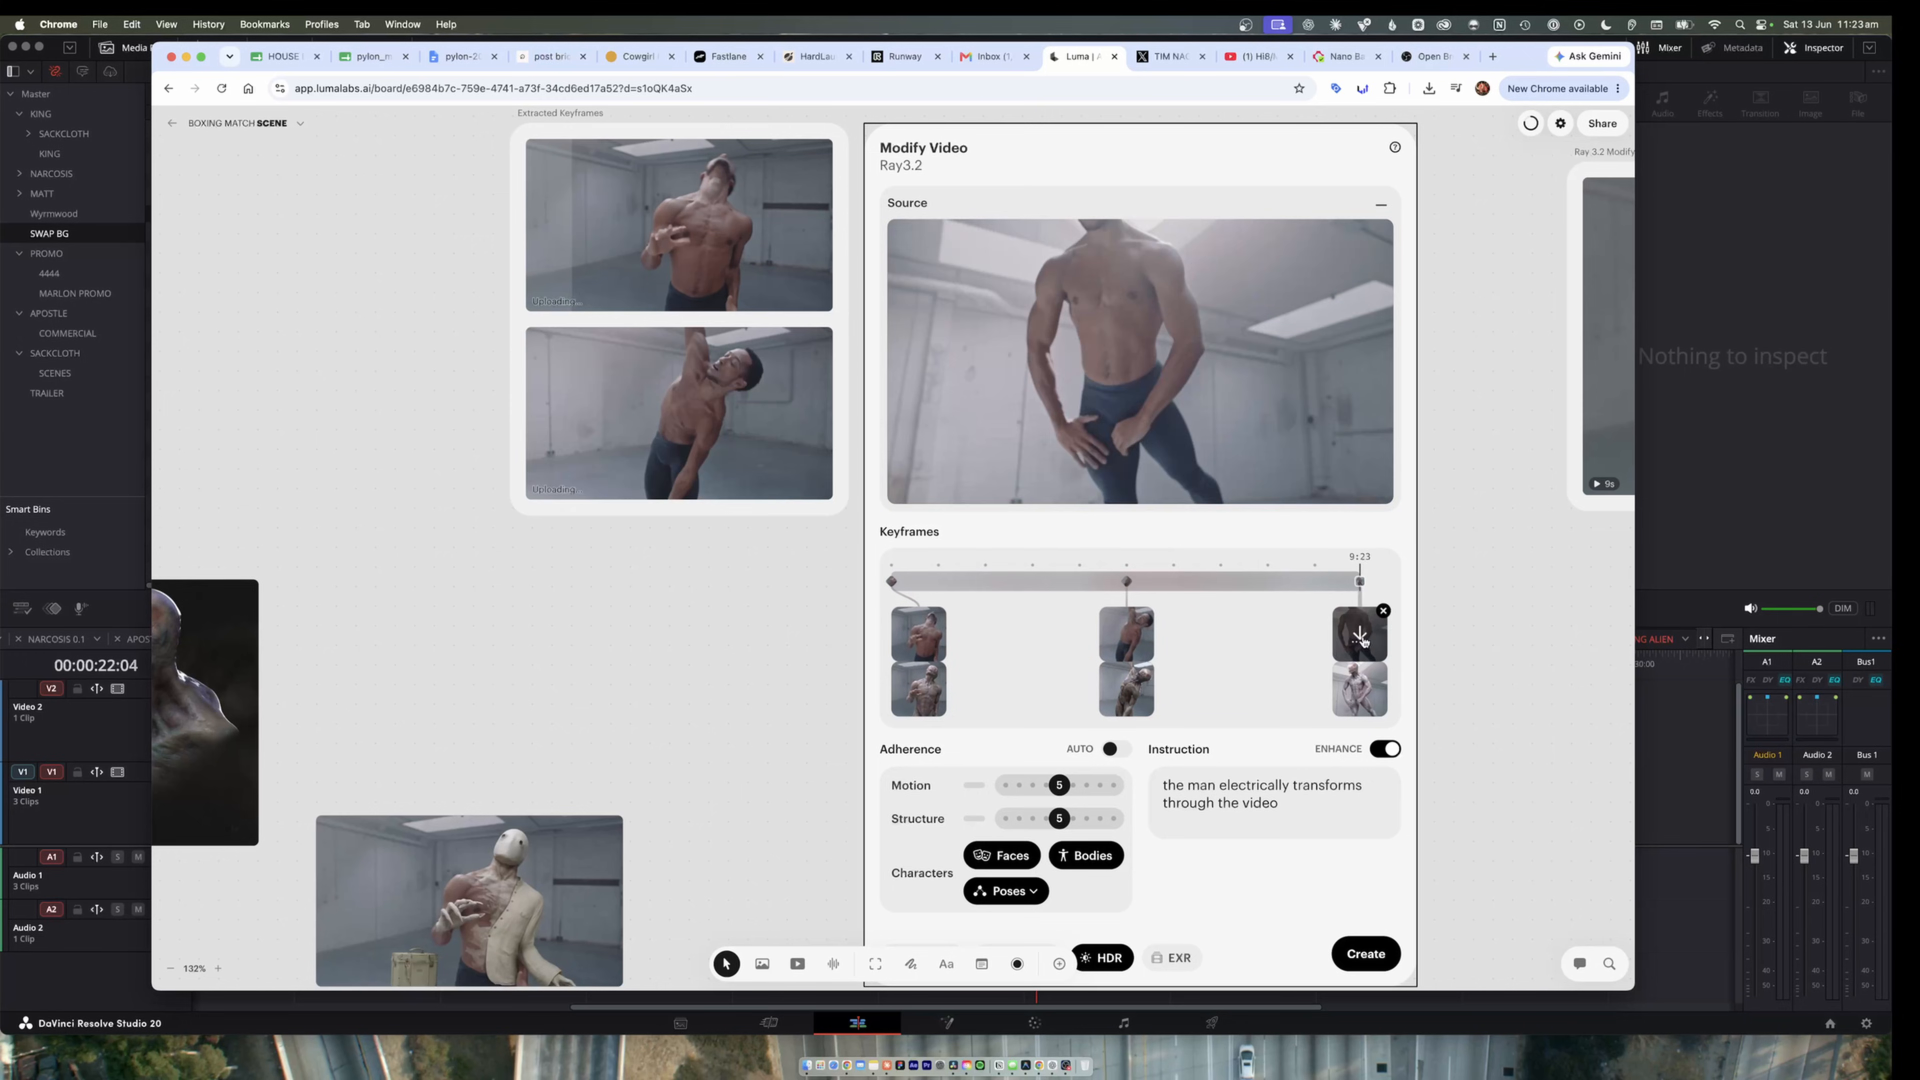
click(1359, 631)
scroll(773, 577, down, 5)
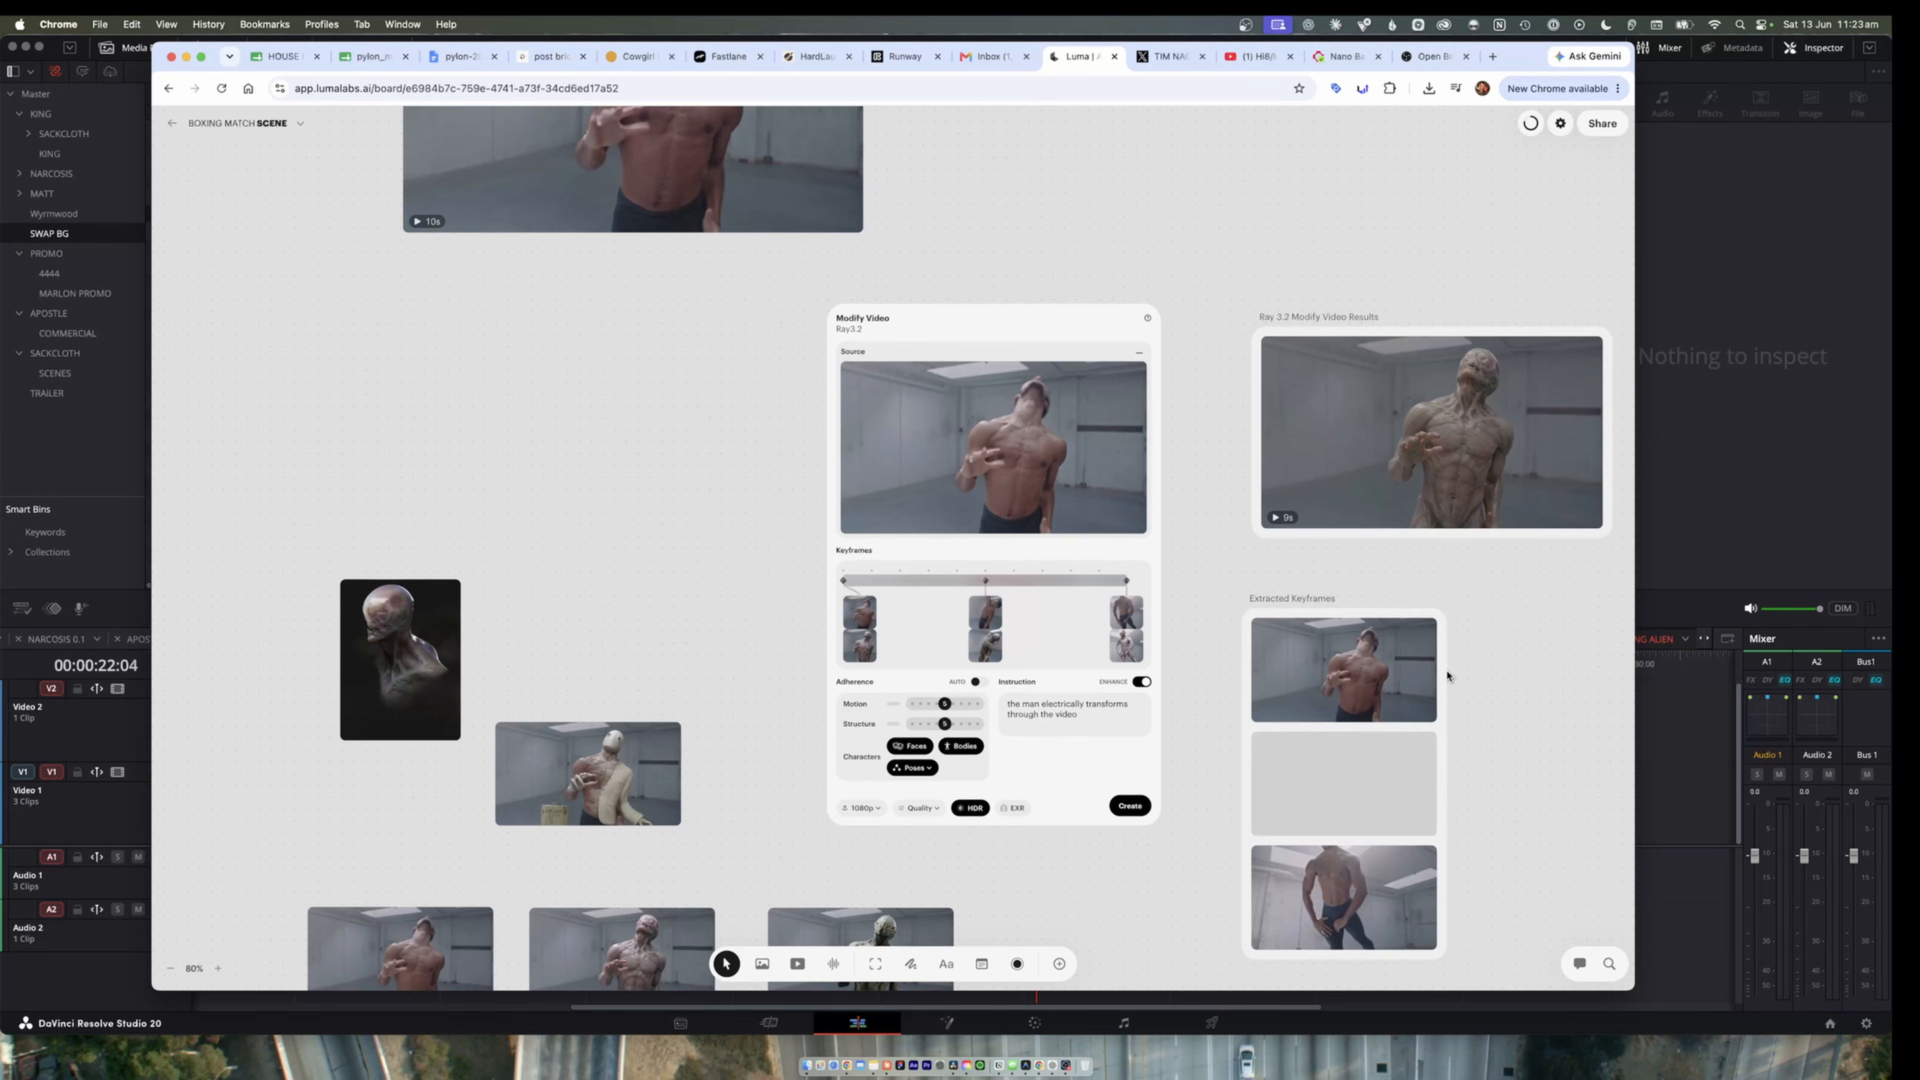
- Move the alien creature reference image slightly higher on the board, above the row of first-frame images
click(1406, 686)
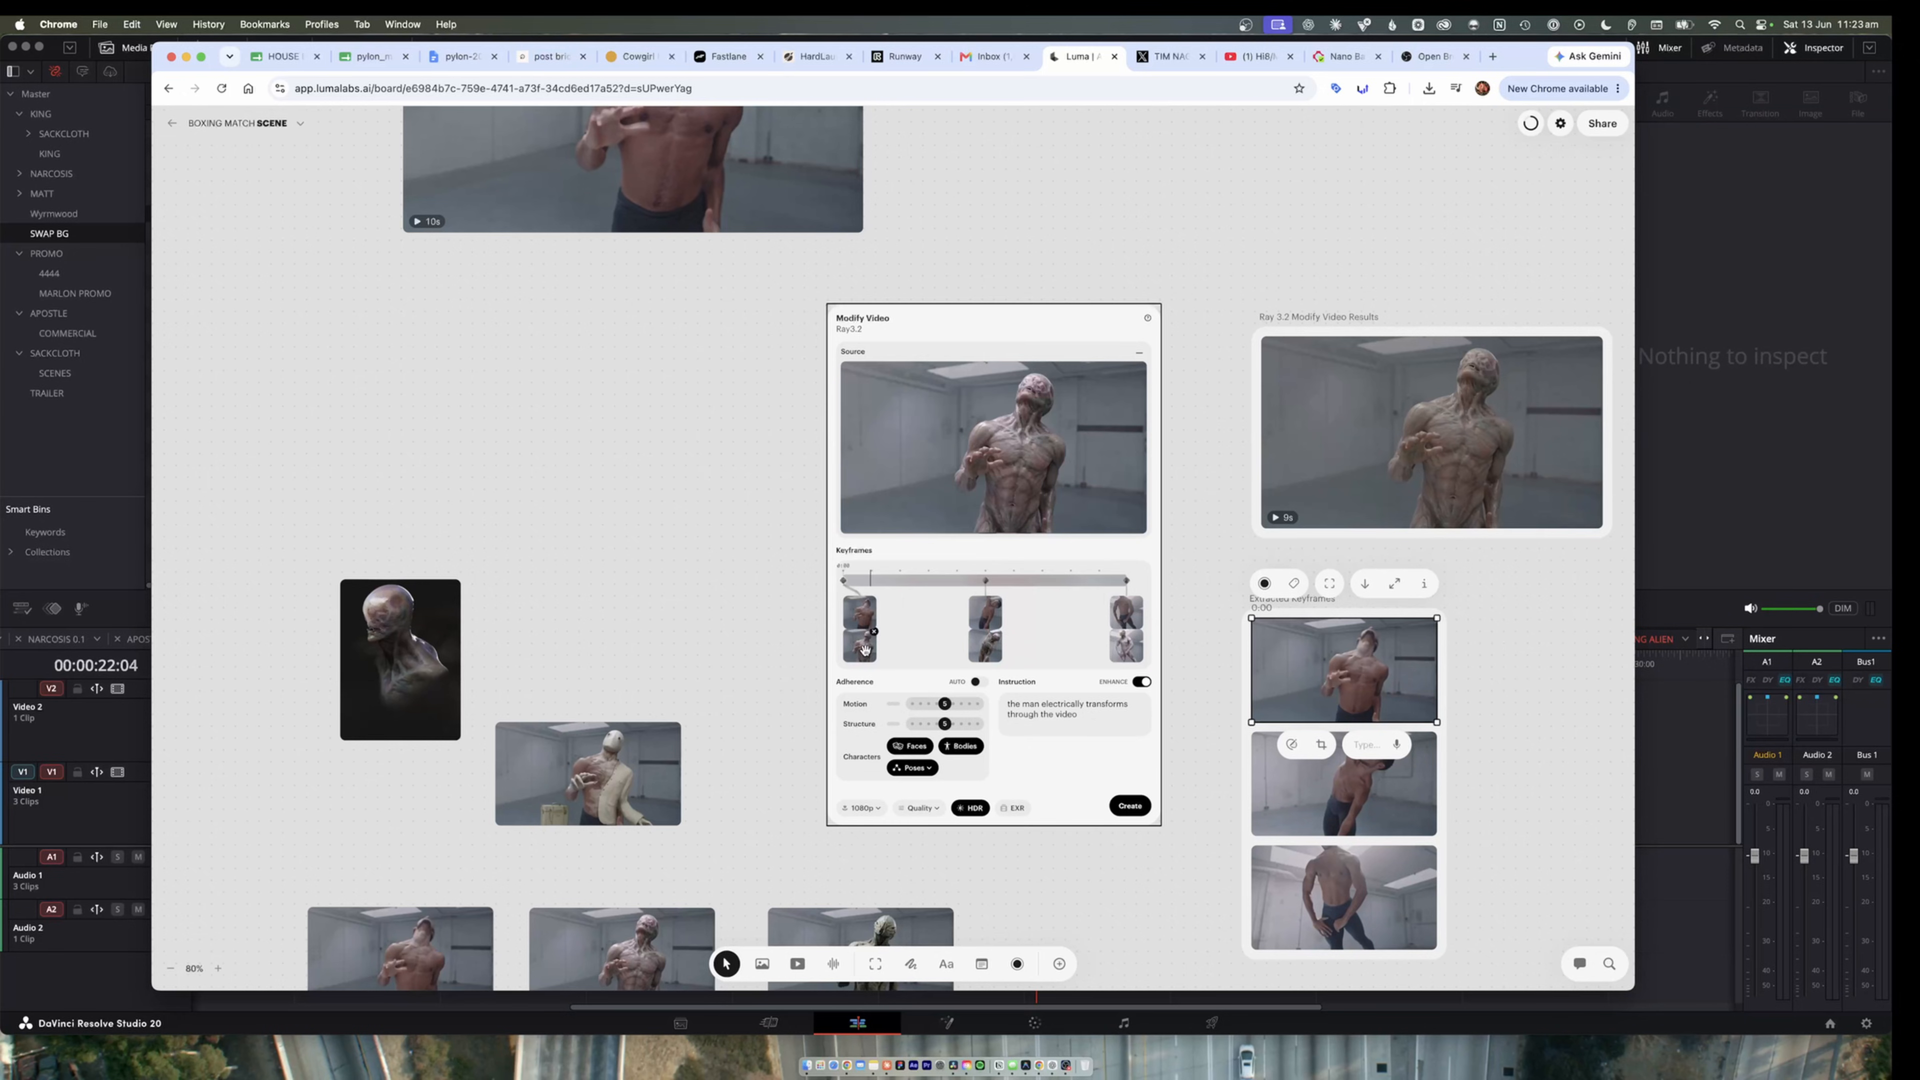
drag(401, 658, 430, 575)
scroll(602, 639, down, 1)
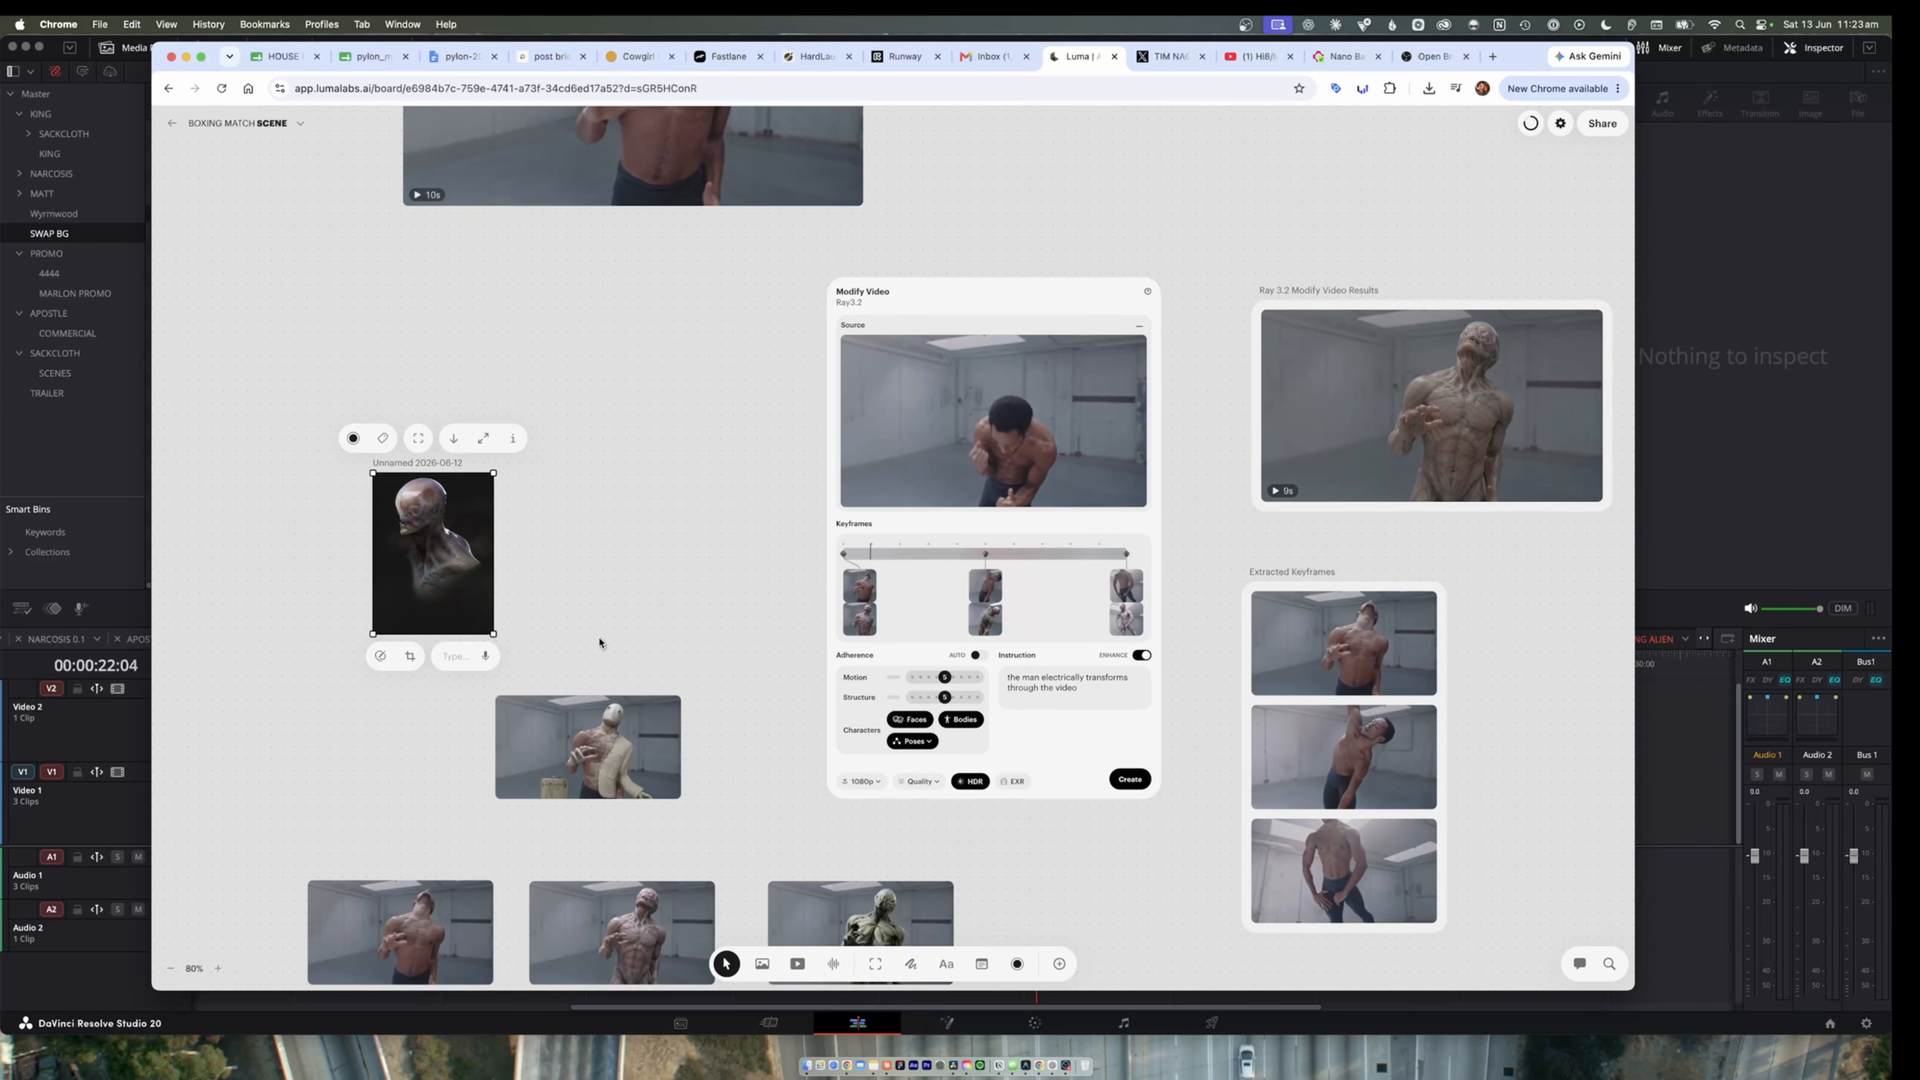
- Set up a Nano Banana 2 image from the first frame at 16:9 and 2K, instructed "change the man to have the skin and aesthetic of the reference alien image"
scroll(602, 639, down, 1)
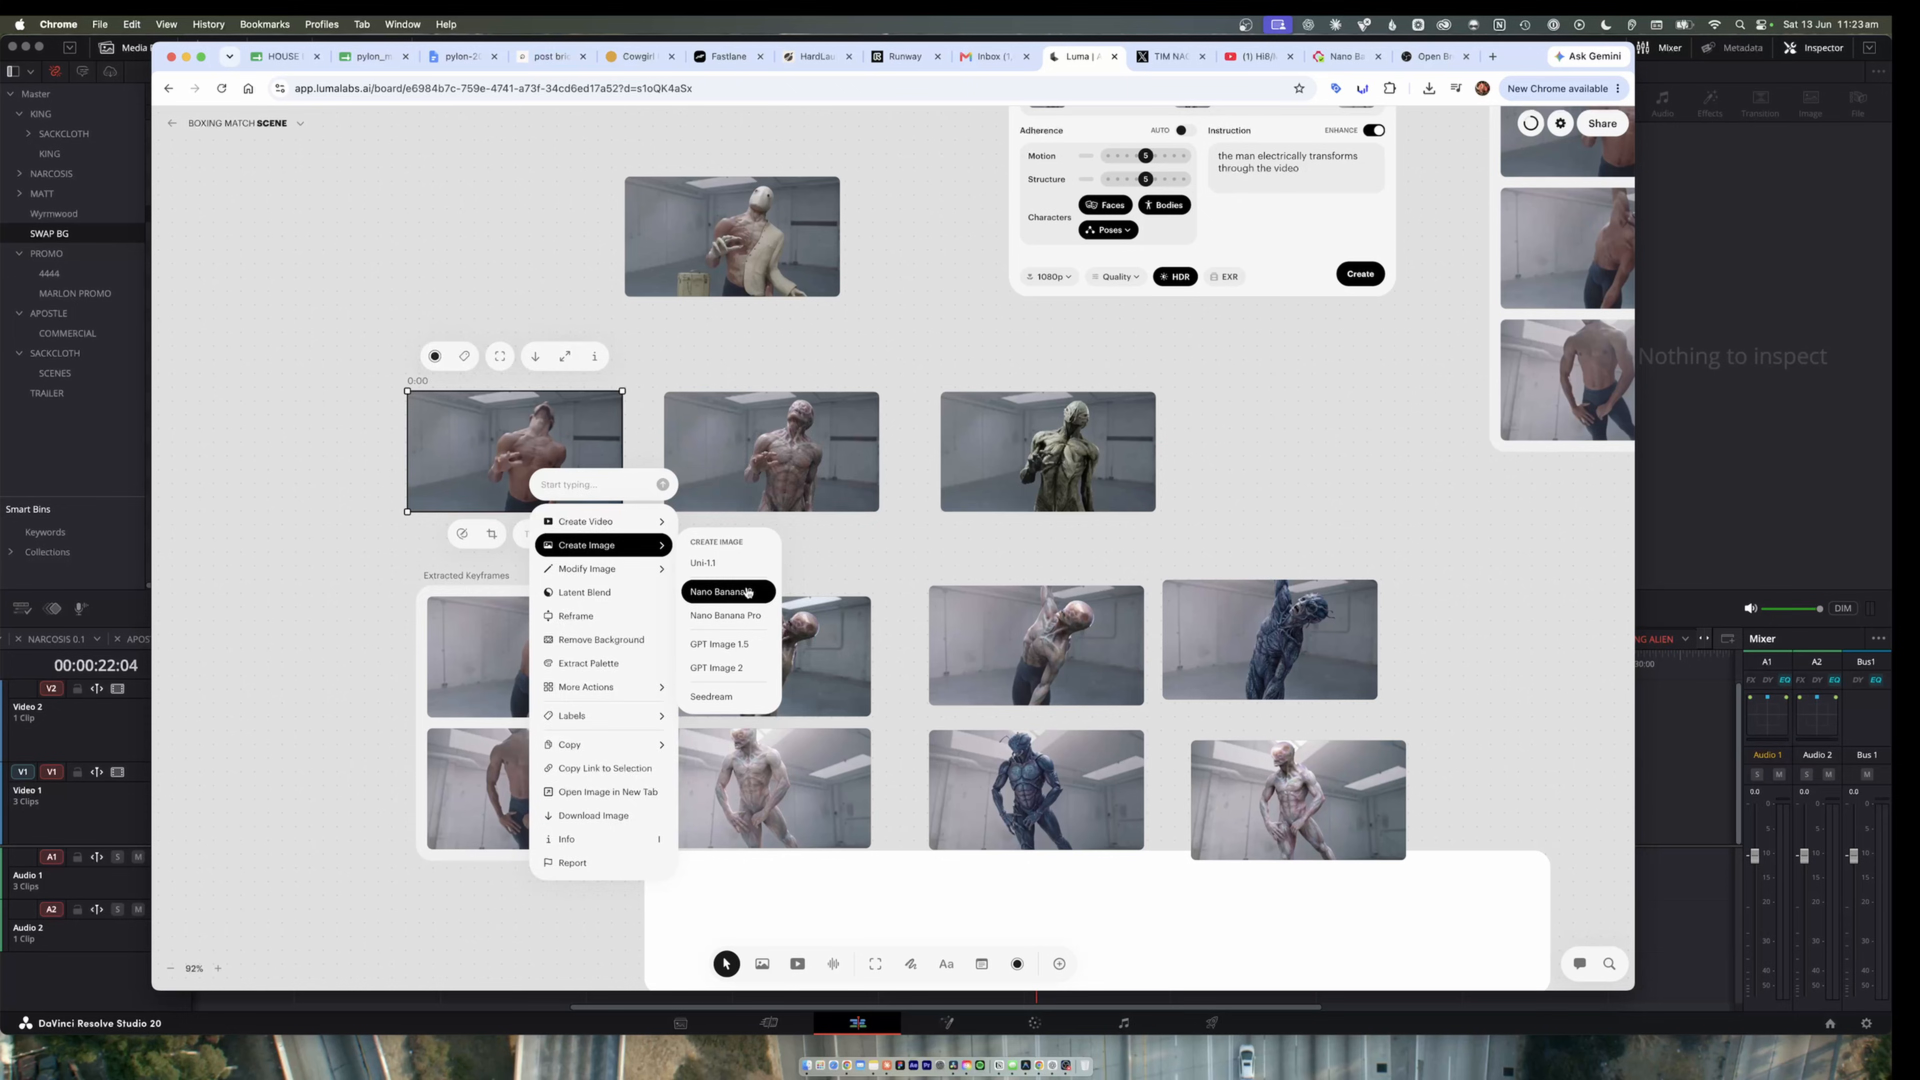
click(726, 591)
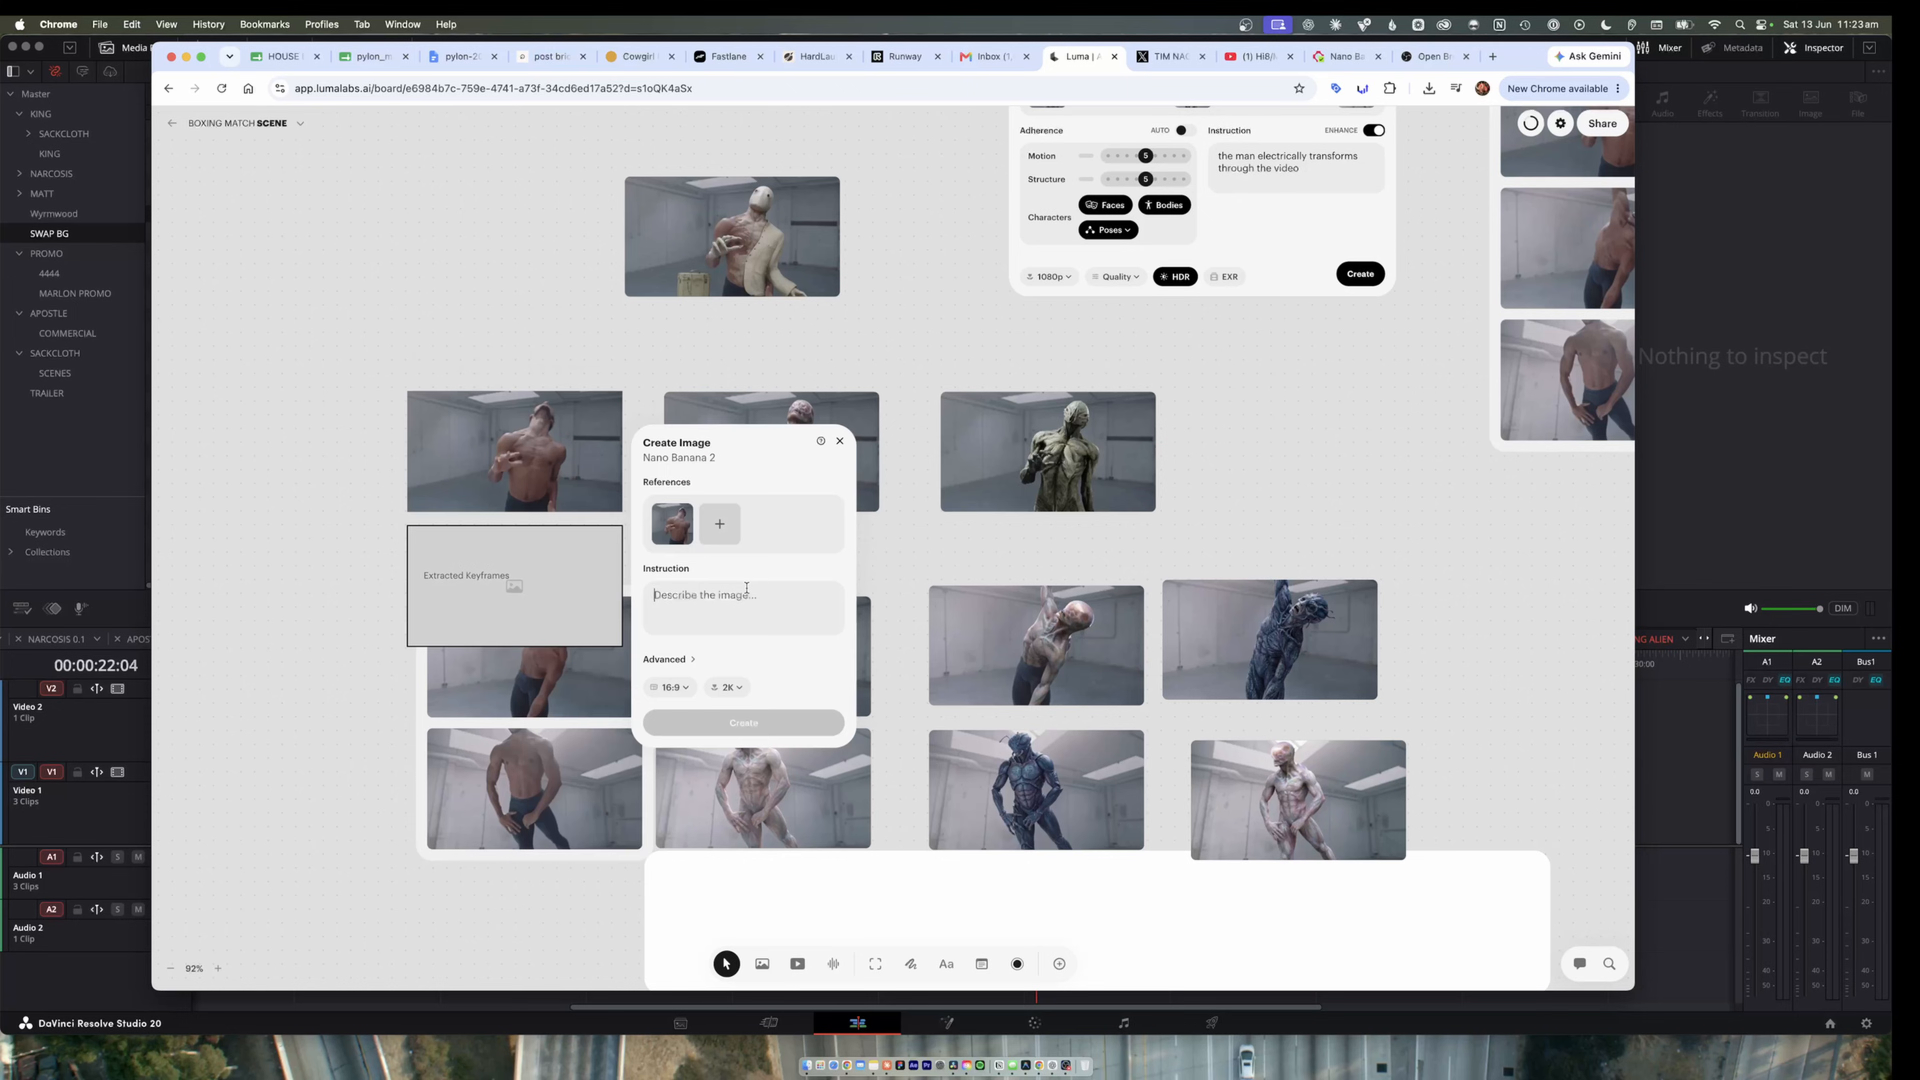
text(change the man to have the skin and aesthetic of the reference)
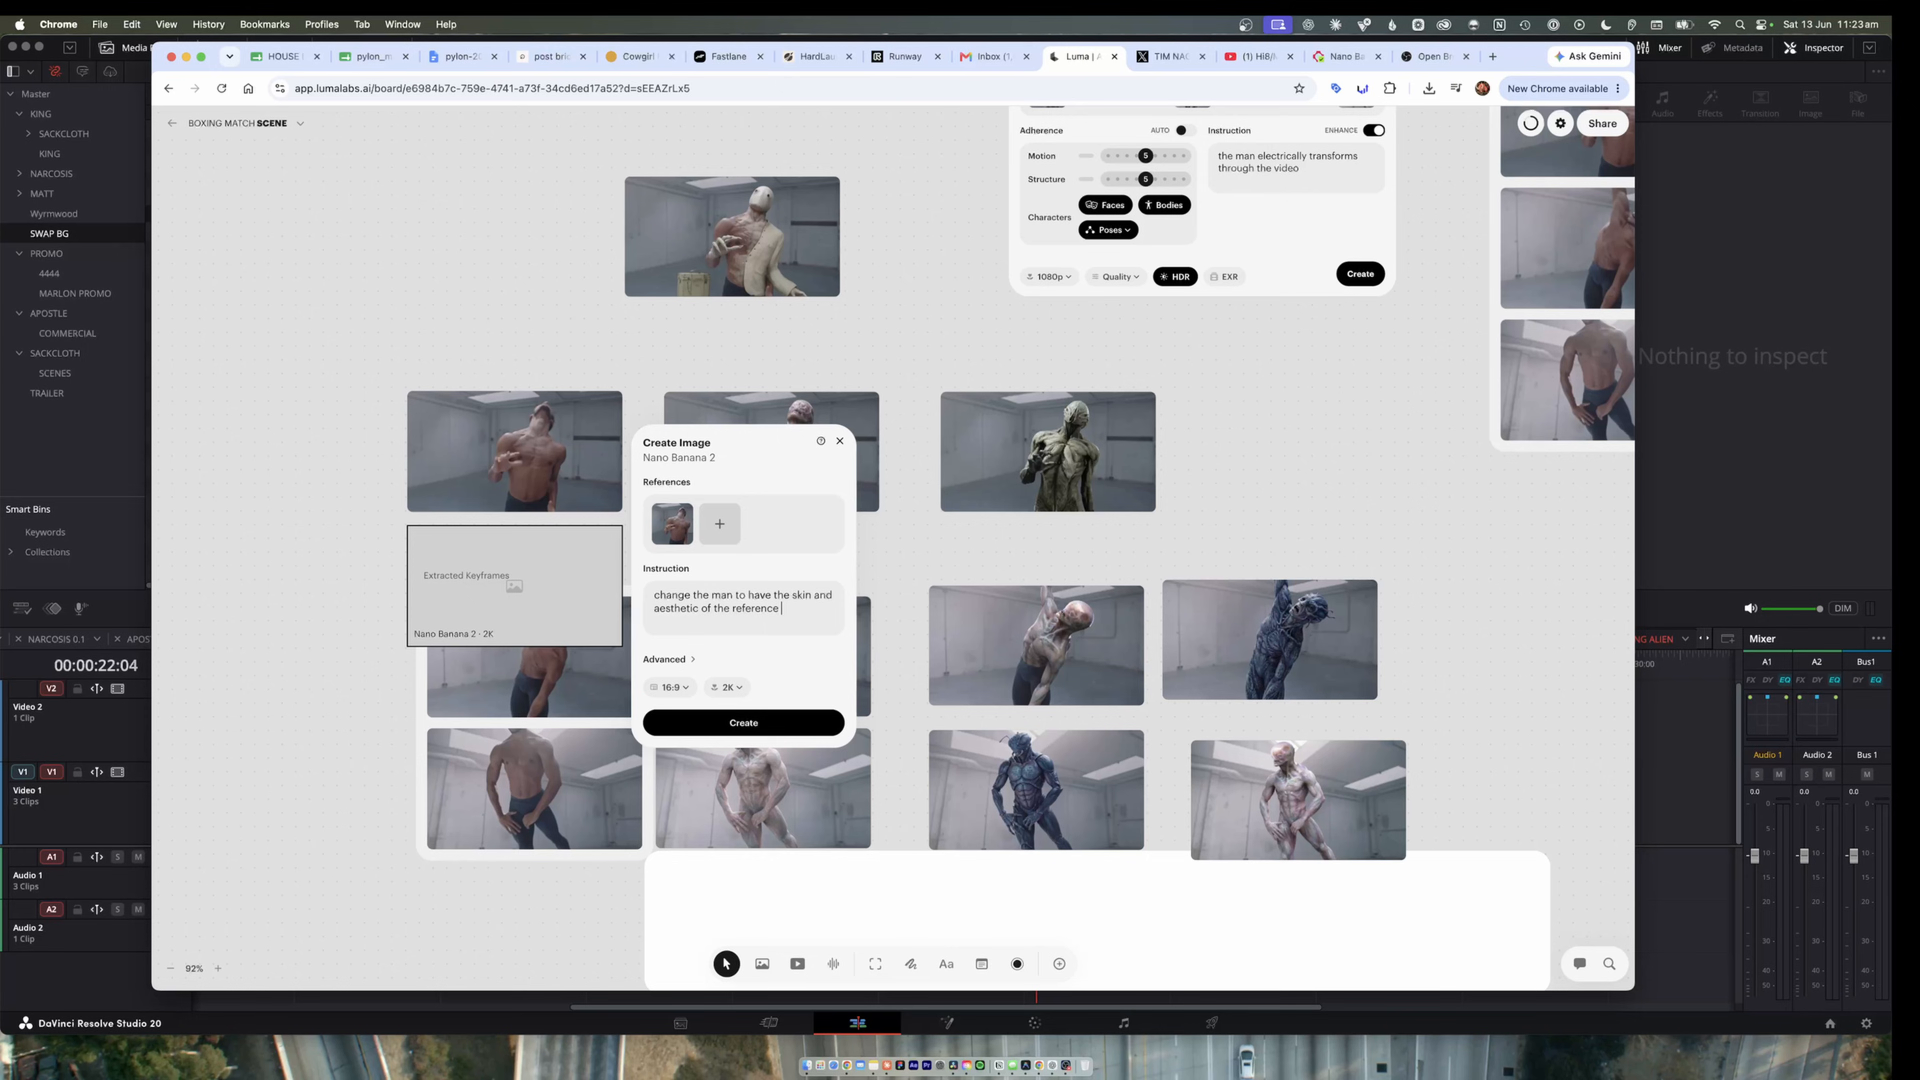
text(imge.)
click(672, 690)
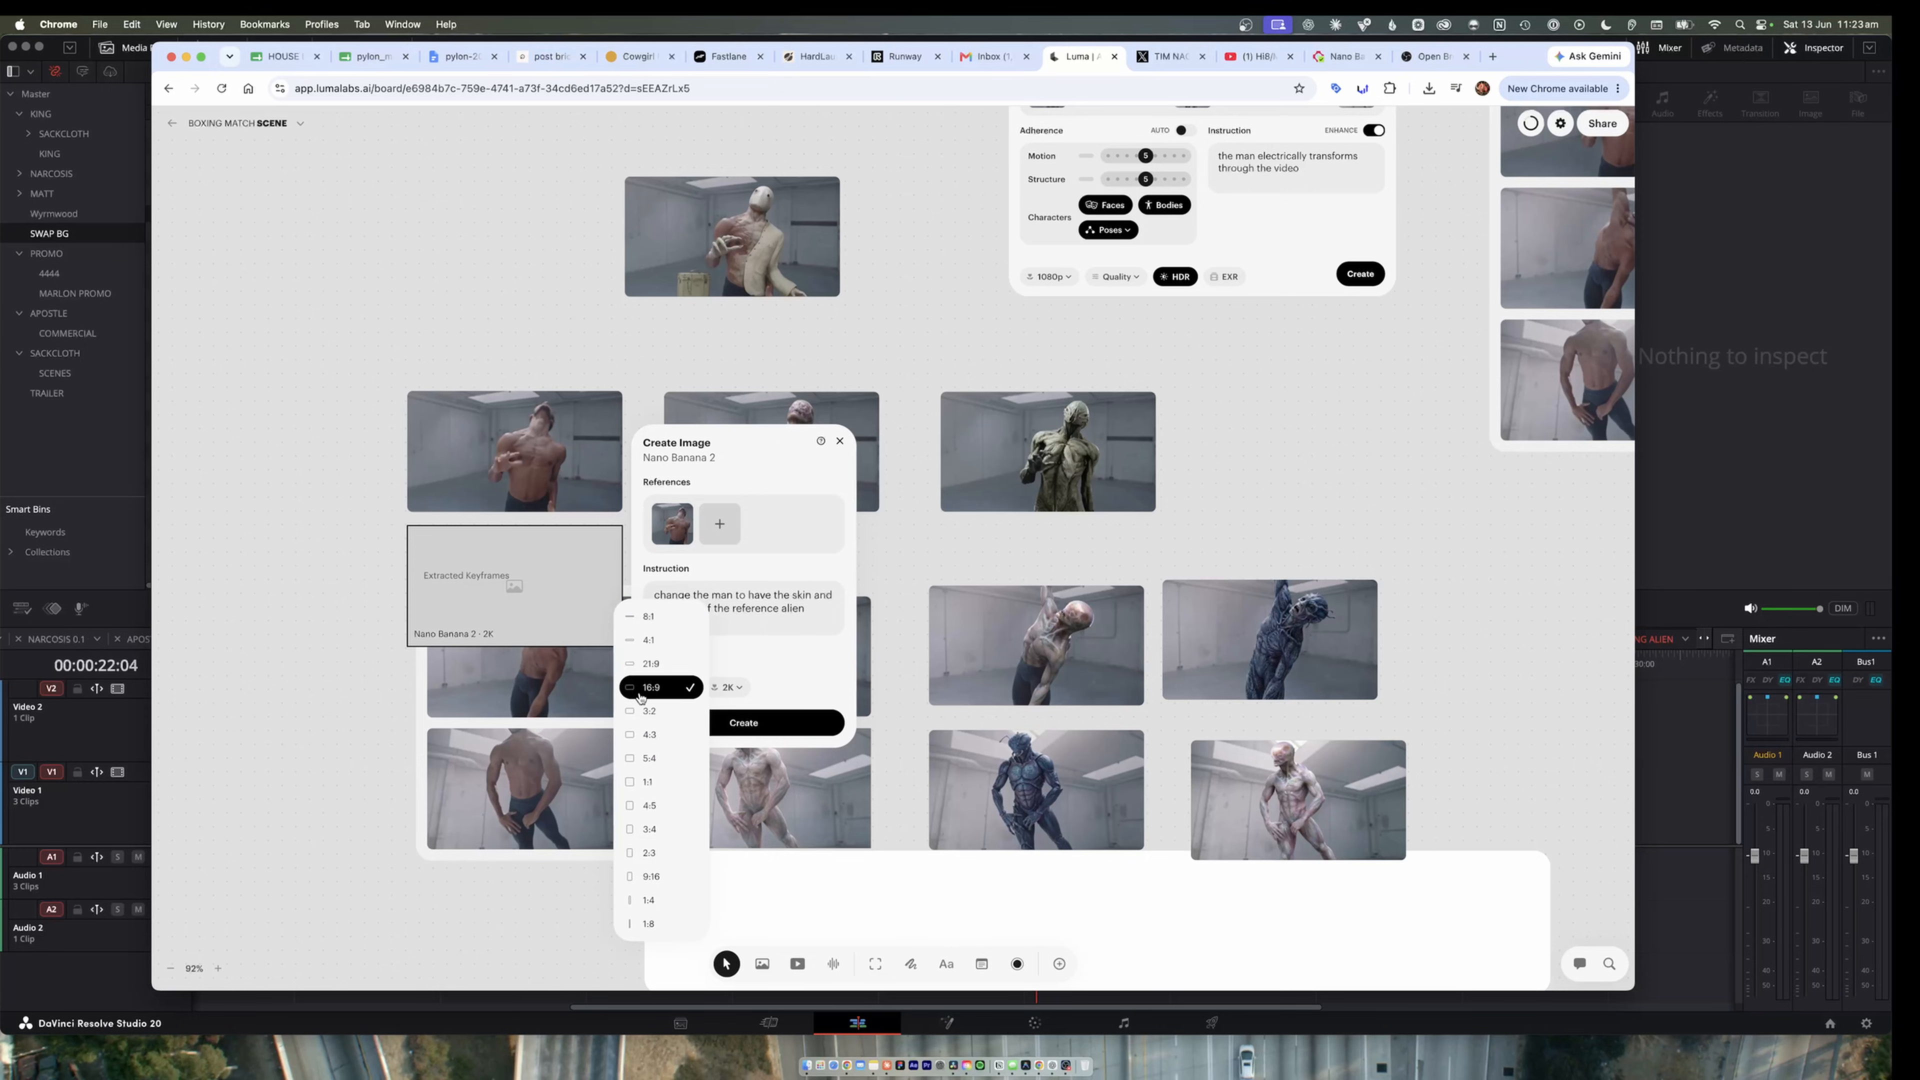
click(675, 693)
click(728, 692)
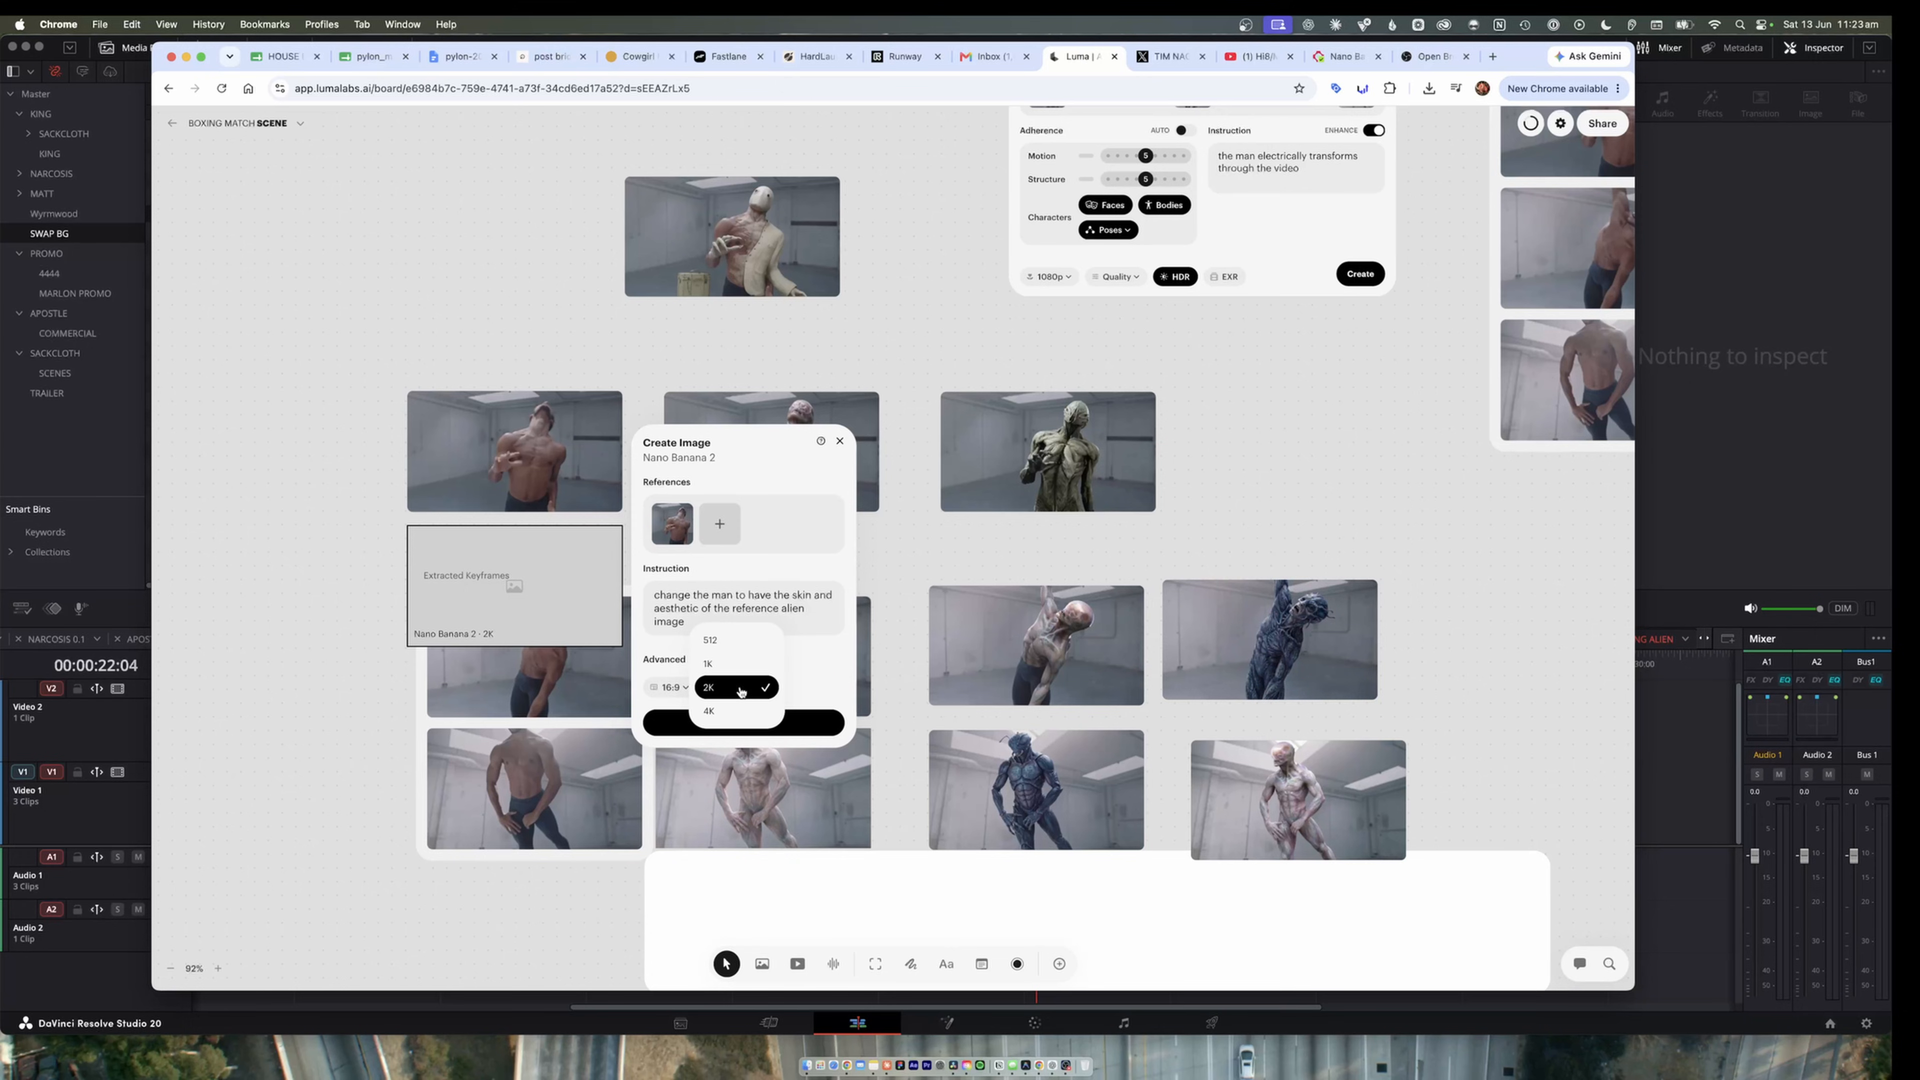
click(748, 690)
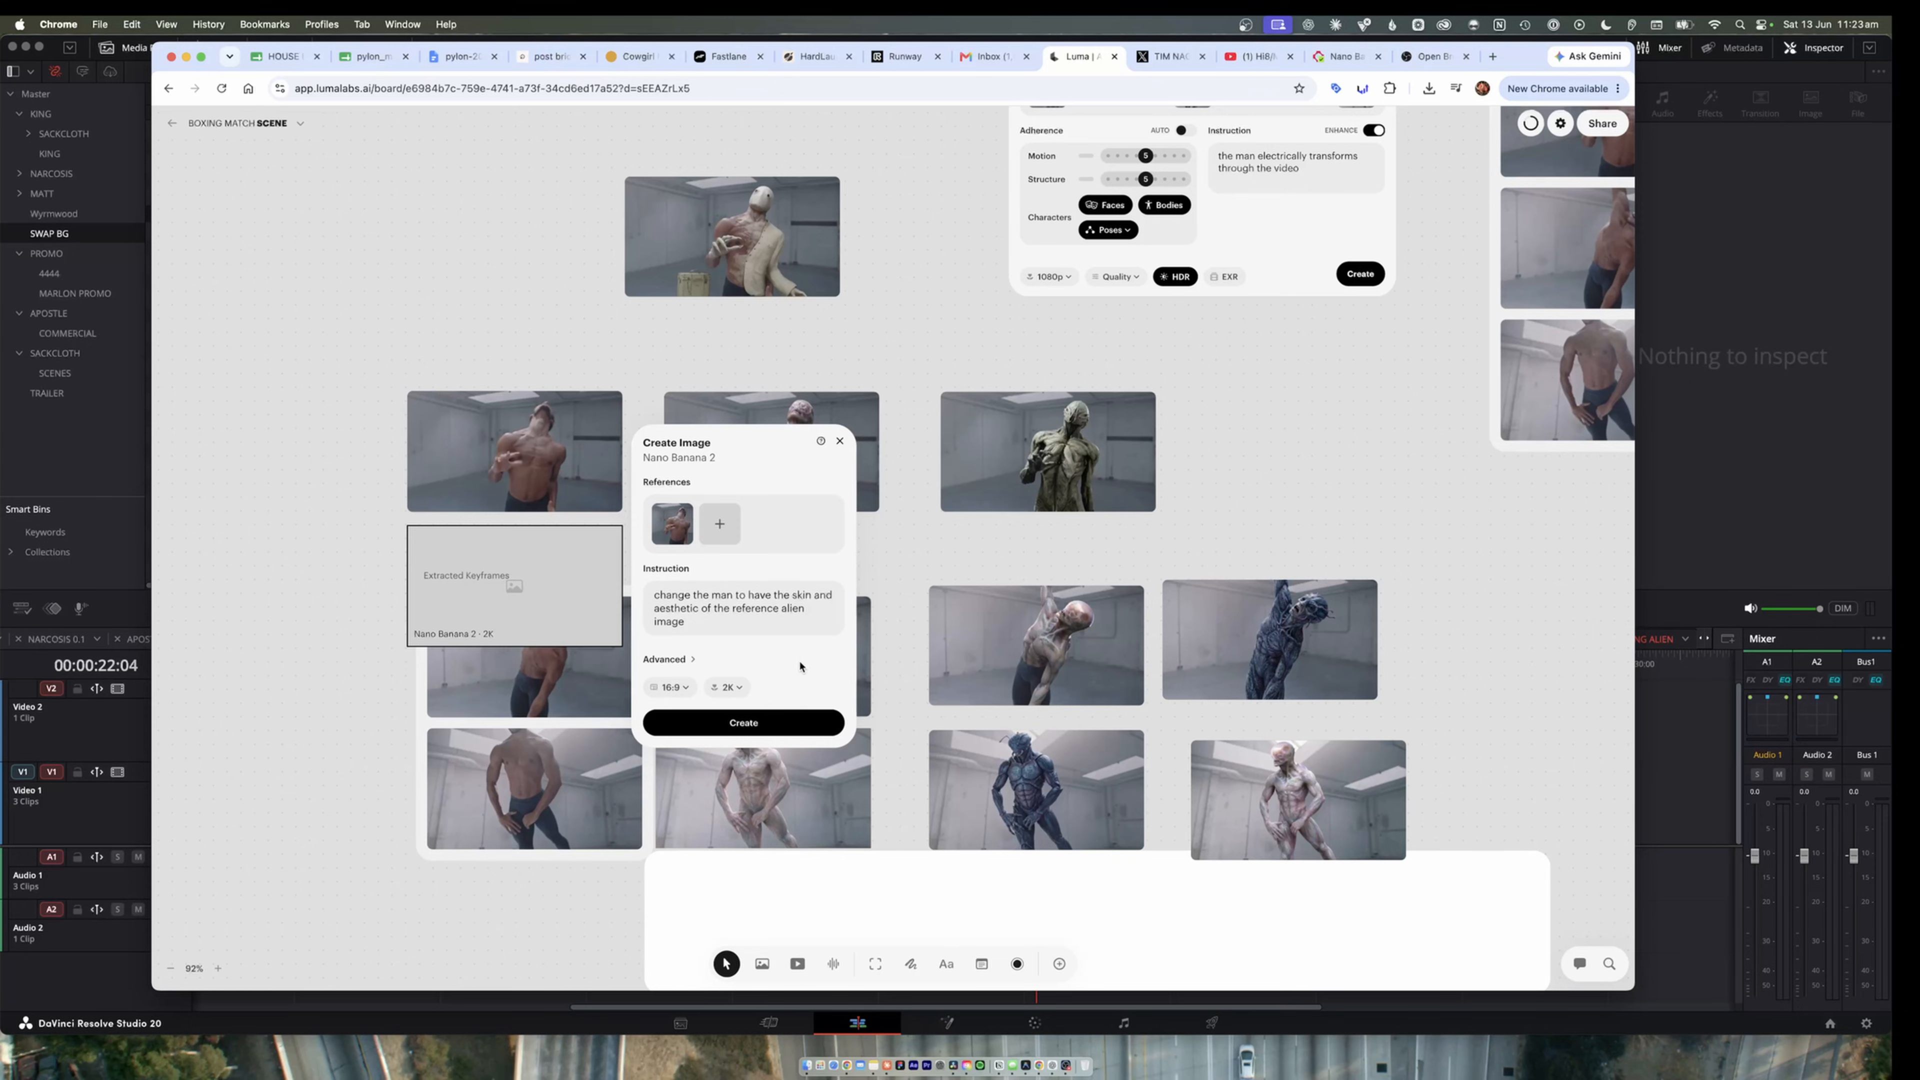
- Examine the advanced image generation options, including the thinking level, search grounding and temperature
click(658, 660)
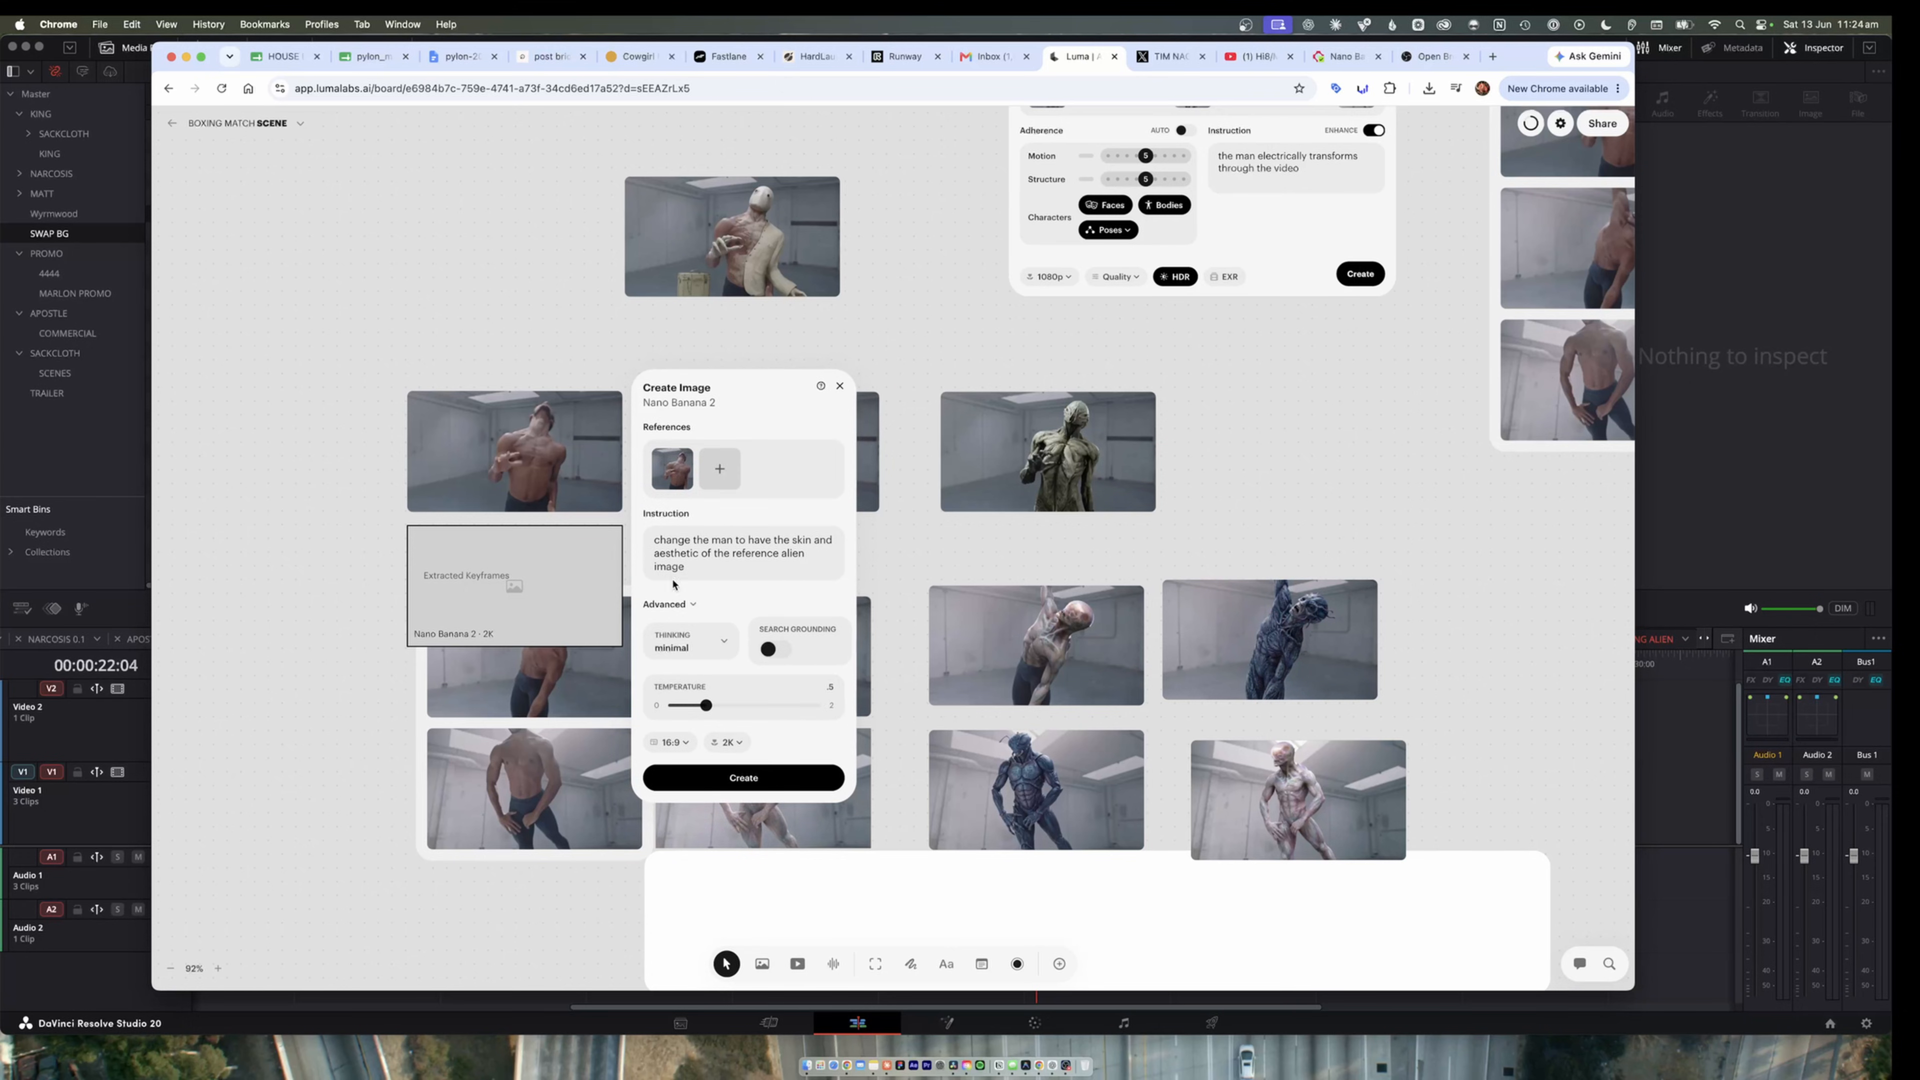
click(726, 646)
click(765, 623)
click(730, 629)
click(793, 596)
- Add the alien image as second reference and generate the image with the instruction "make the skin feel like the skin of the alien creature."
click(719, 469)
key(space)
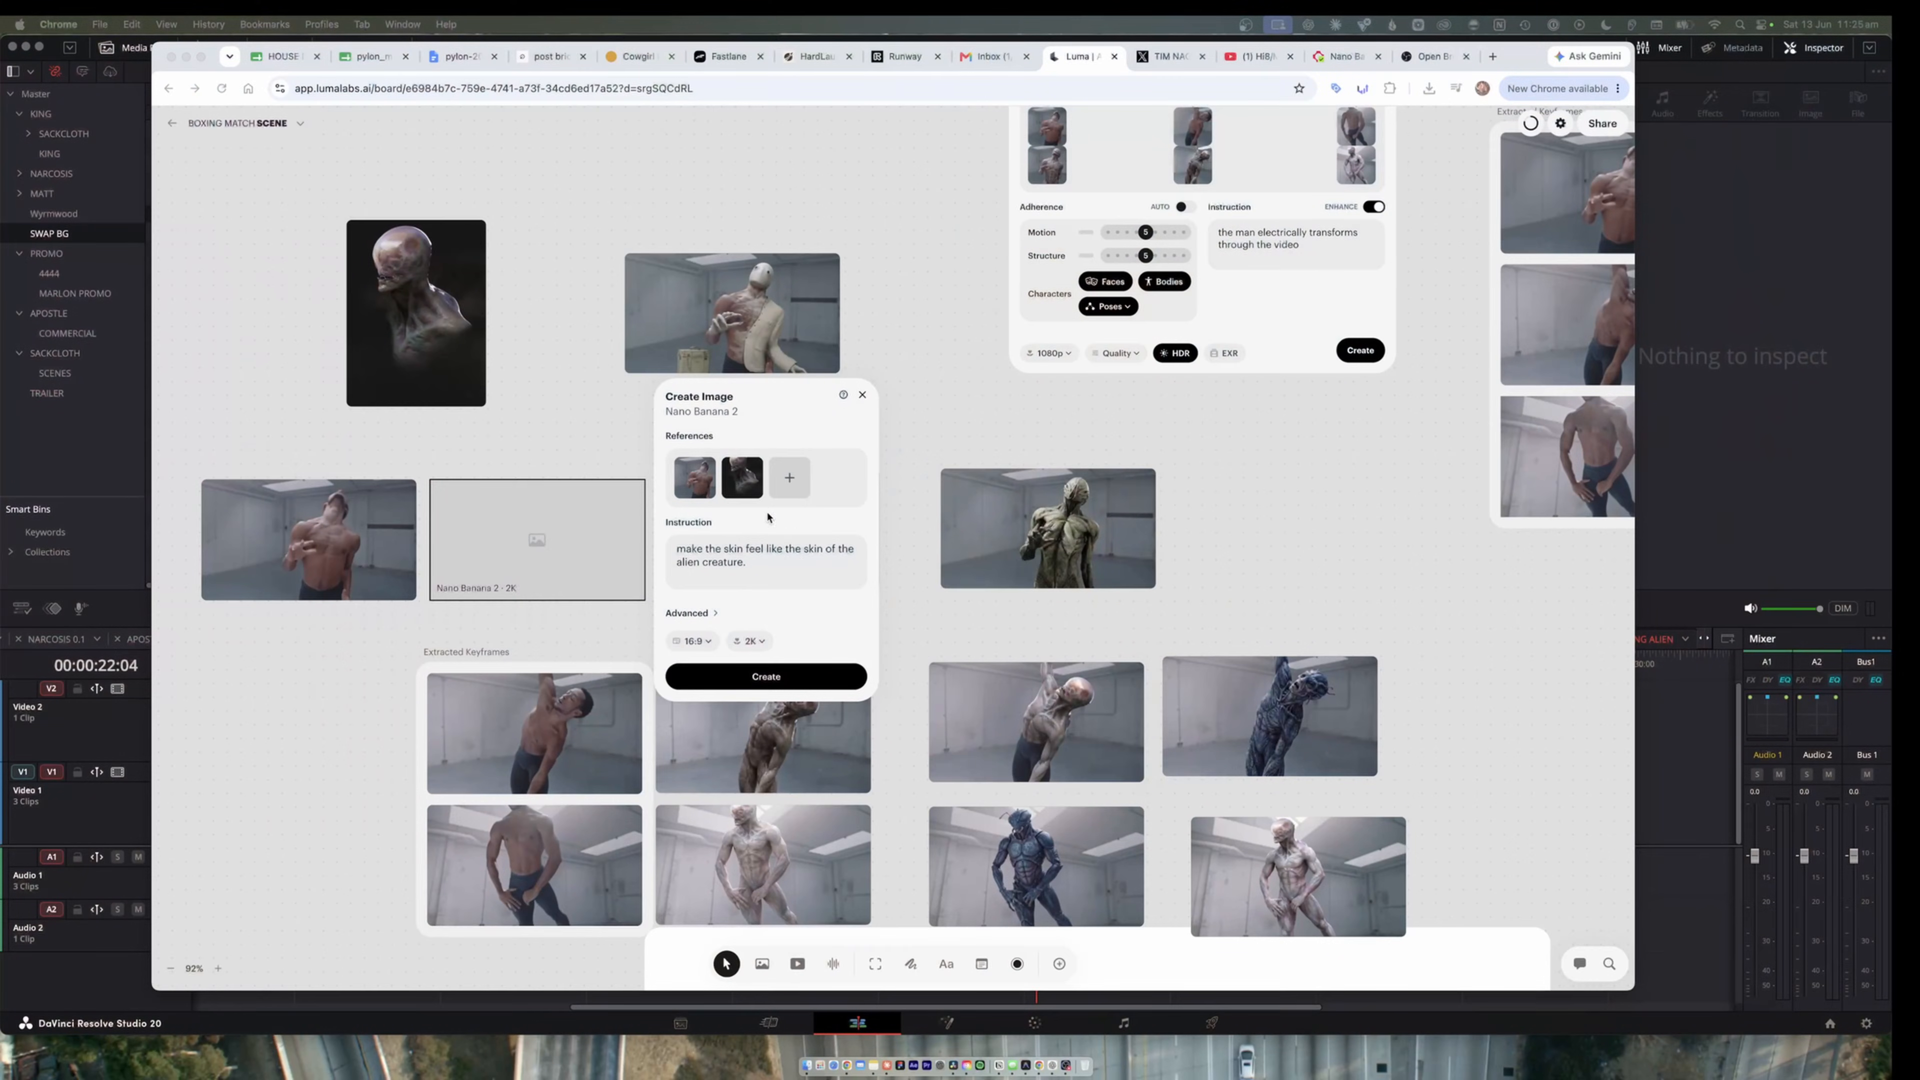
click(682, 564)
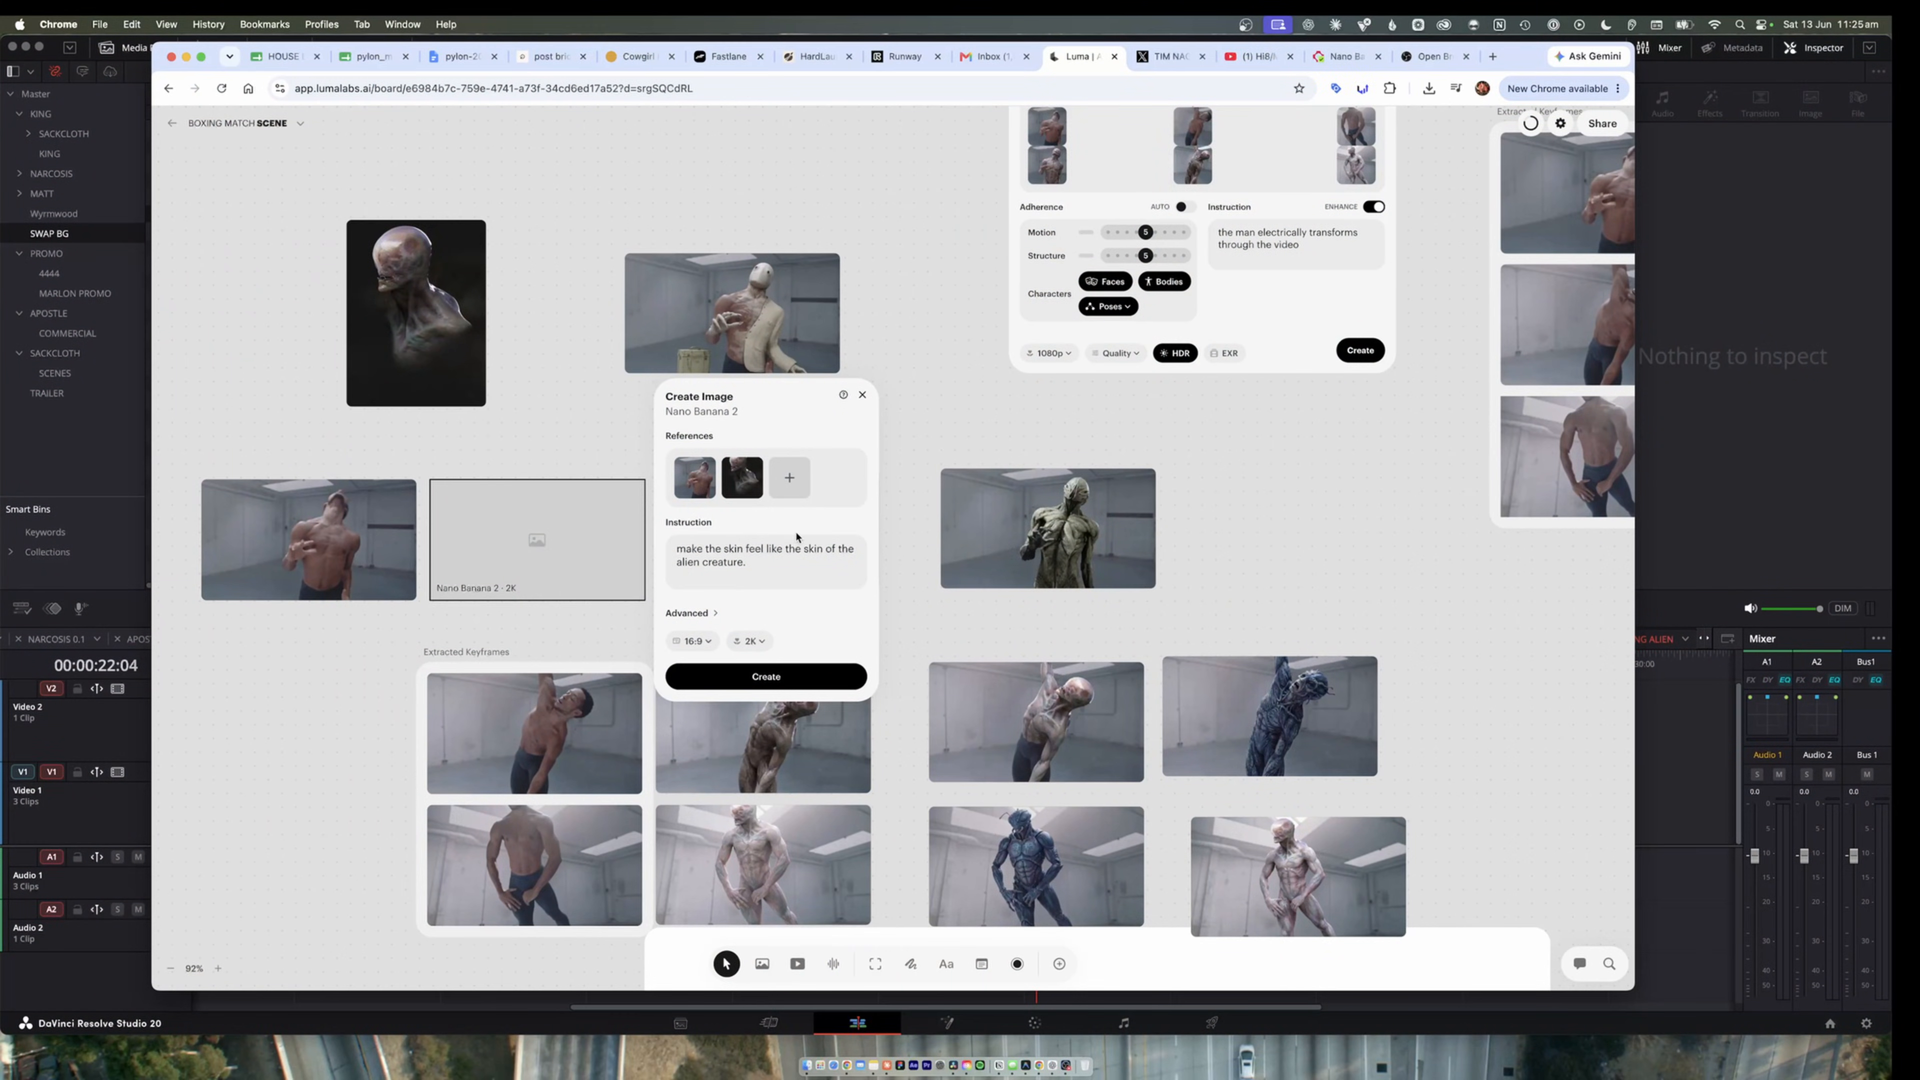
click(809, 675)
- Align the two existing alien variations of the first frame in one row beside the image being generated
drag(800, 543, 821, 552)
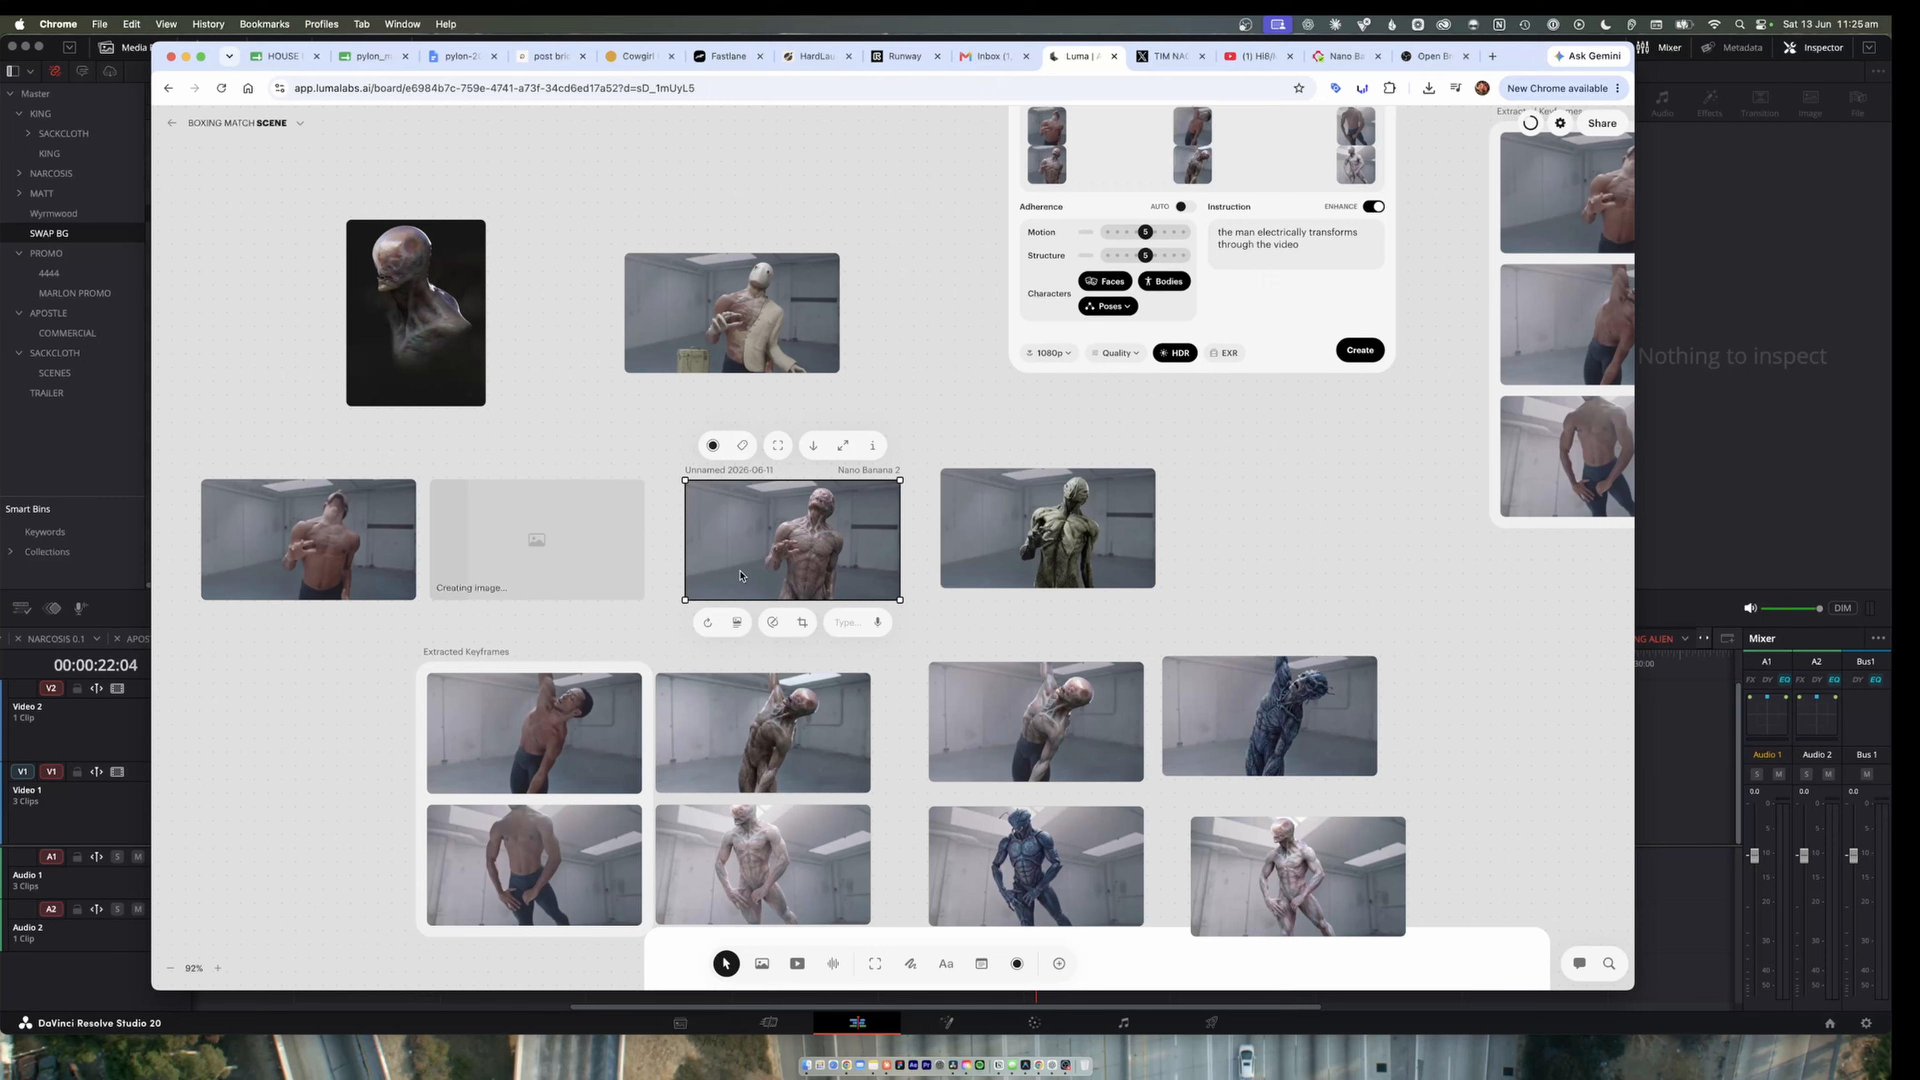
click(1057, 530)
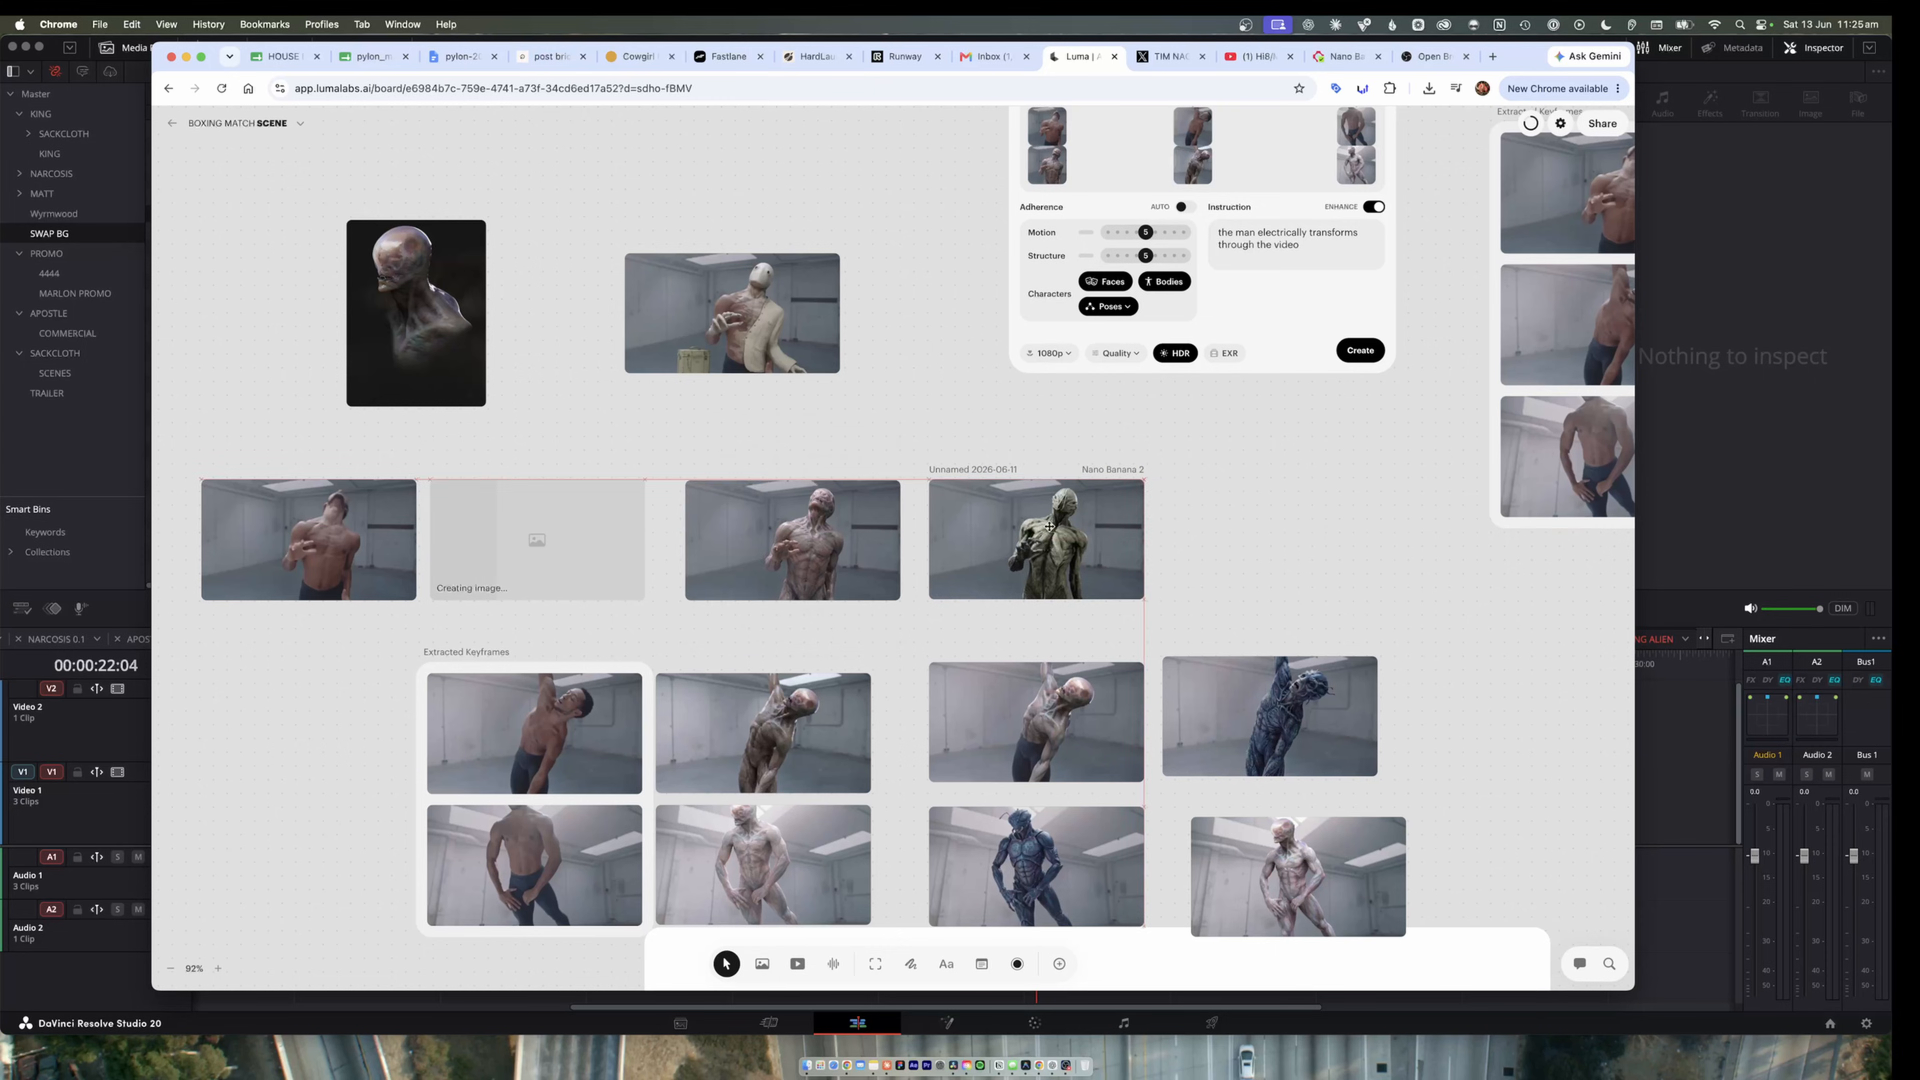
- Examine the green alien variation of the first frame up close and compare it with the other keyframe variations
scroll(1058, 532, up, 5)
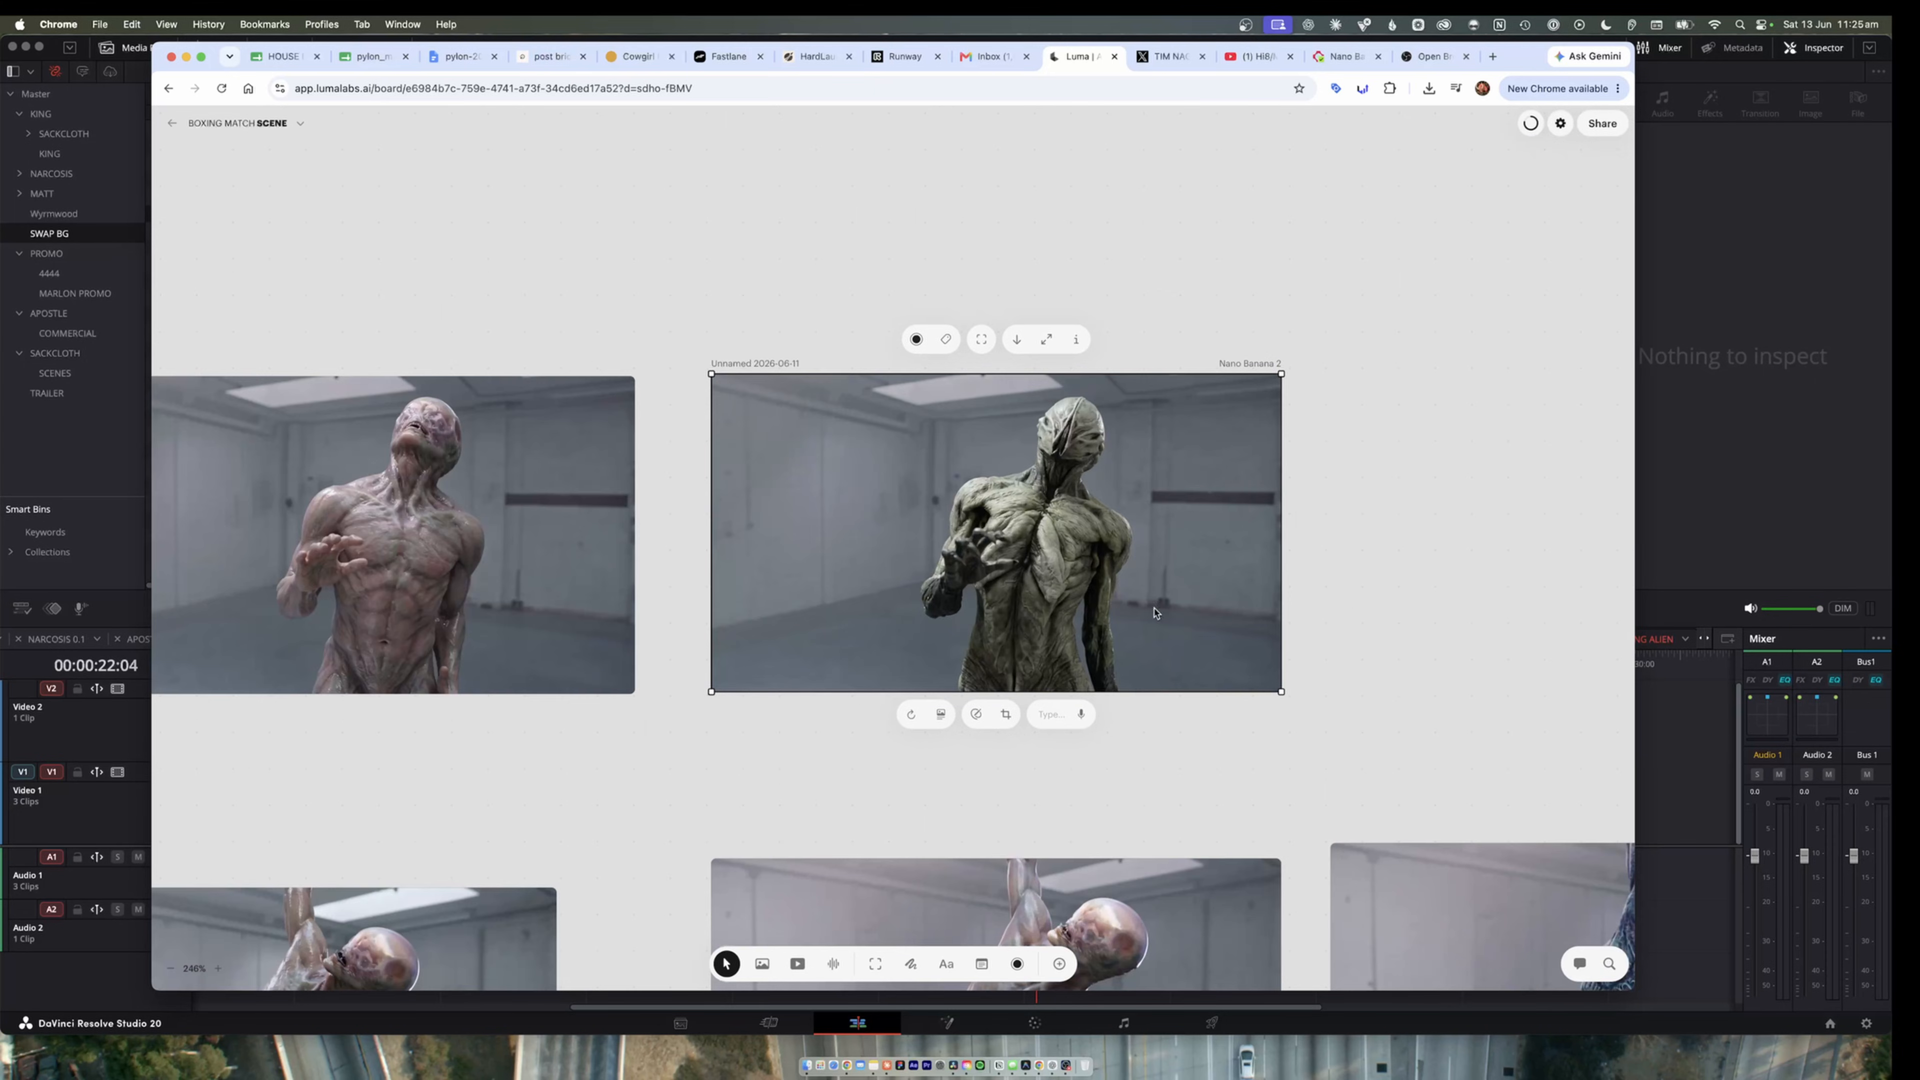
scroll(1104, 580, down, 5)
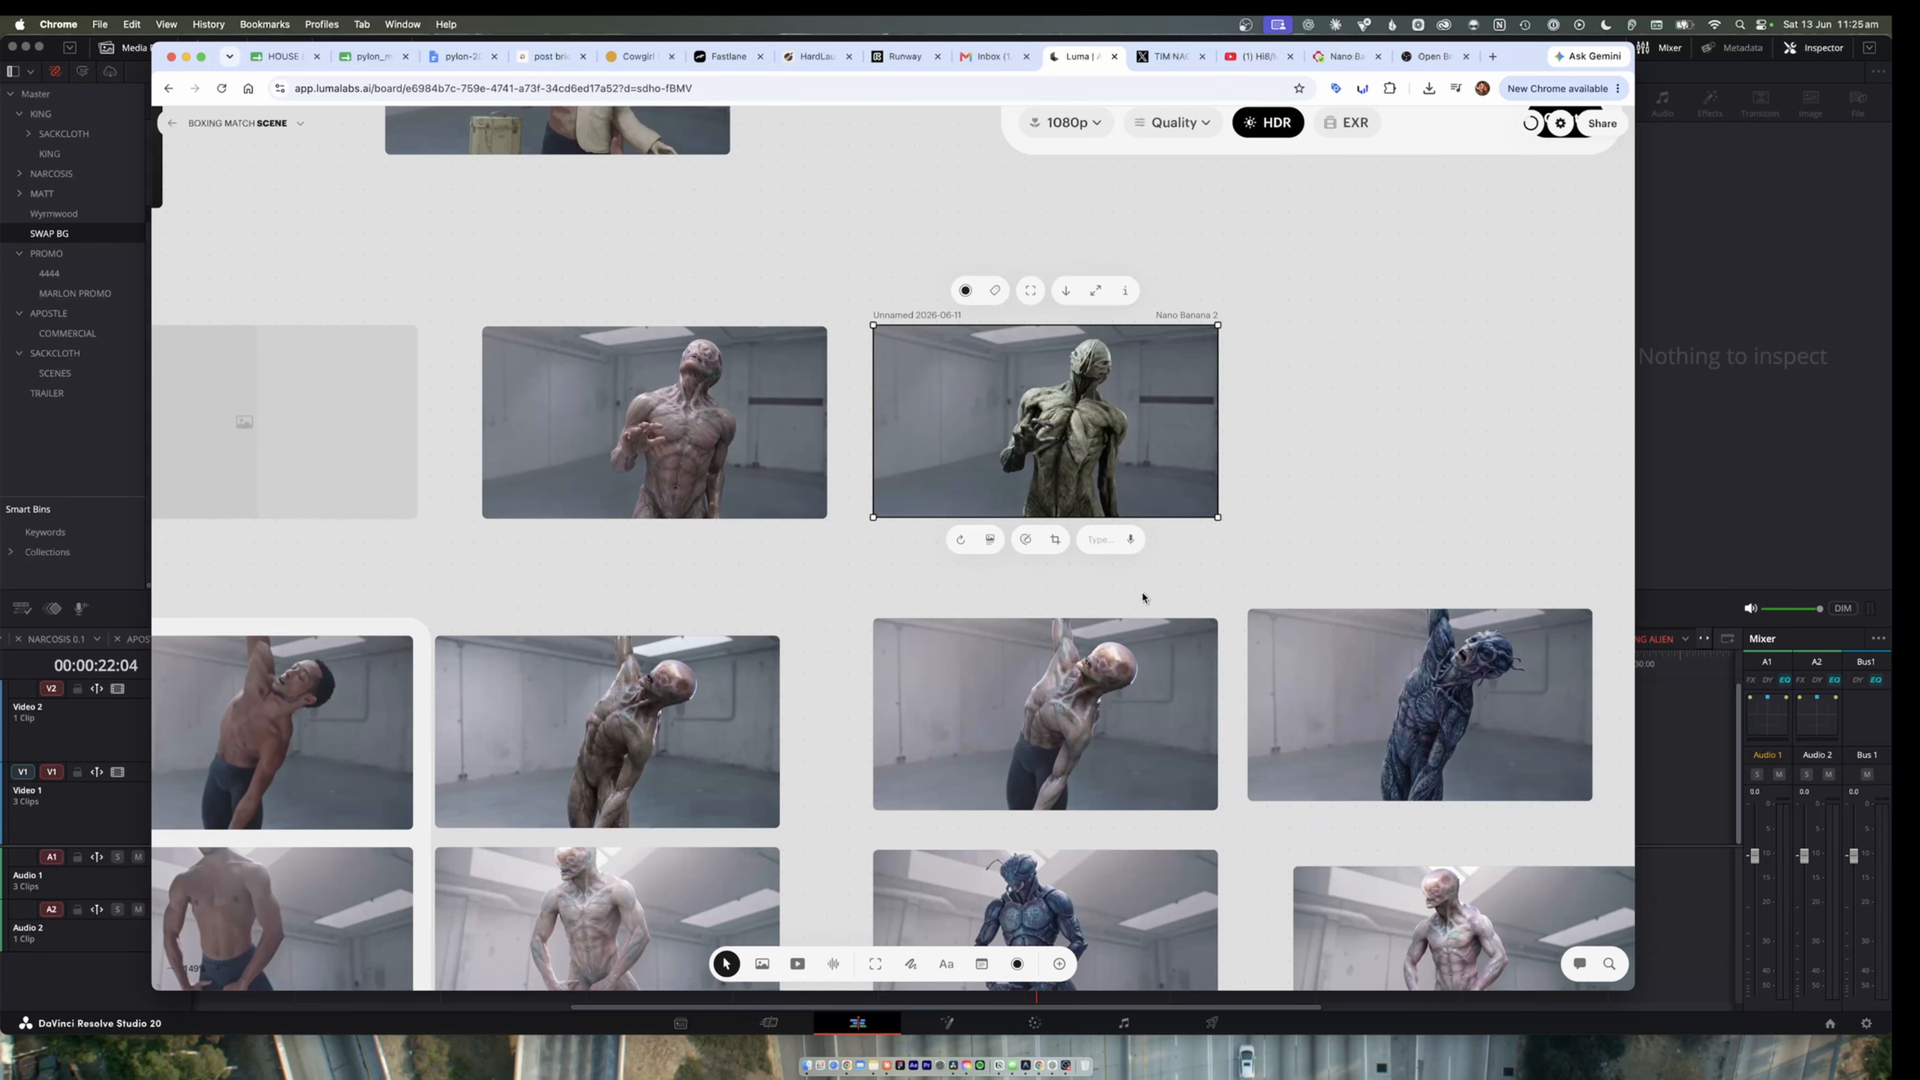
scroll(1145, 601, down, 2)
scroll(1145, 602, right, 4)
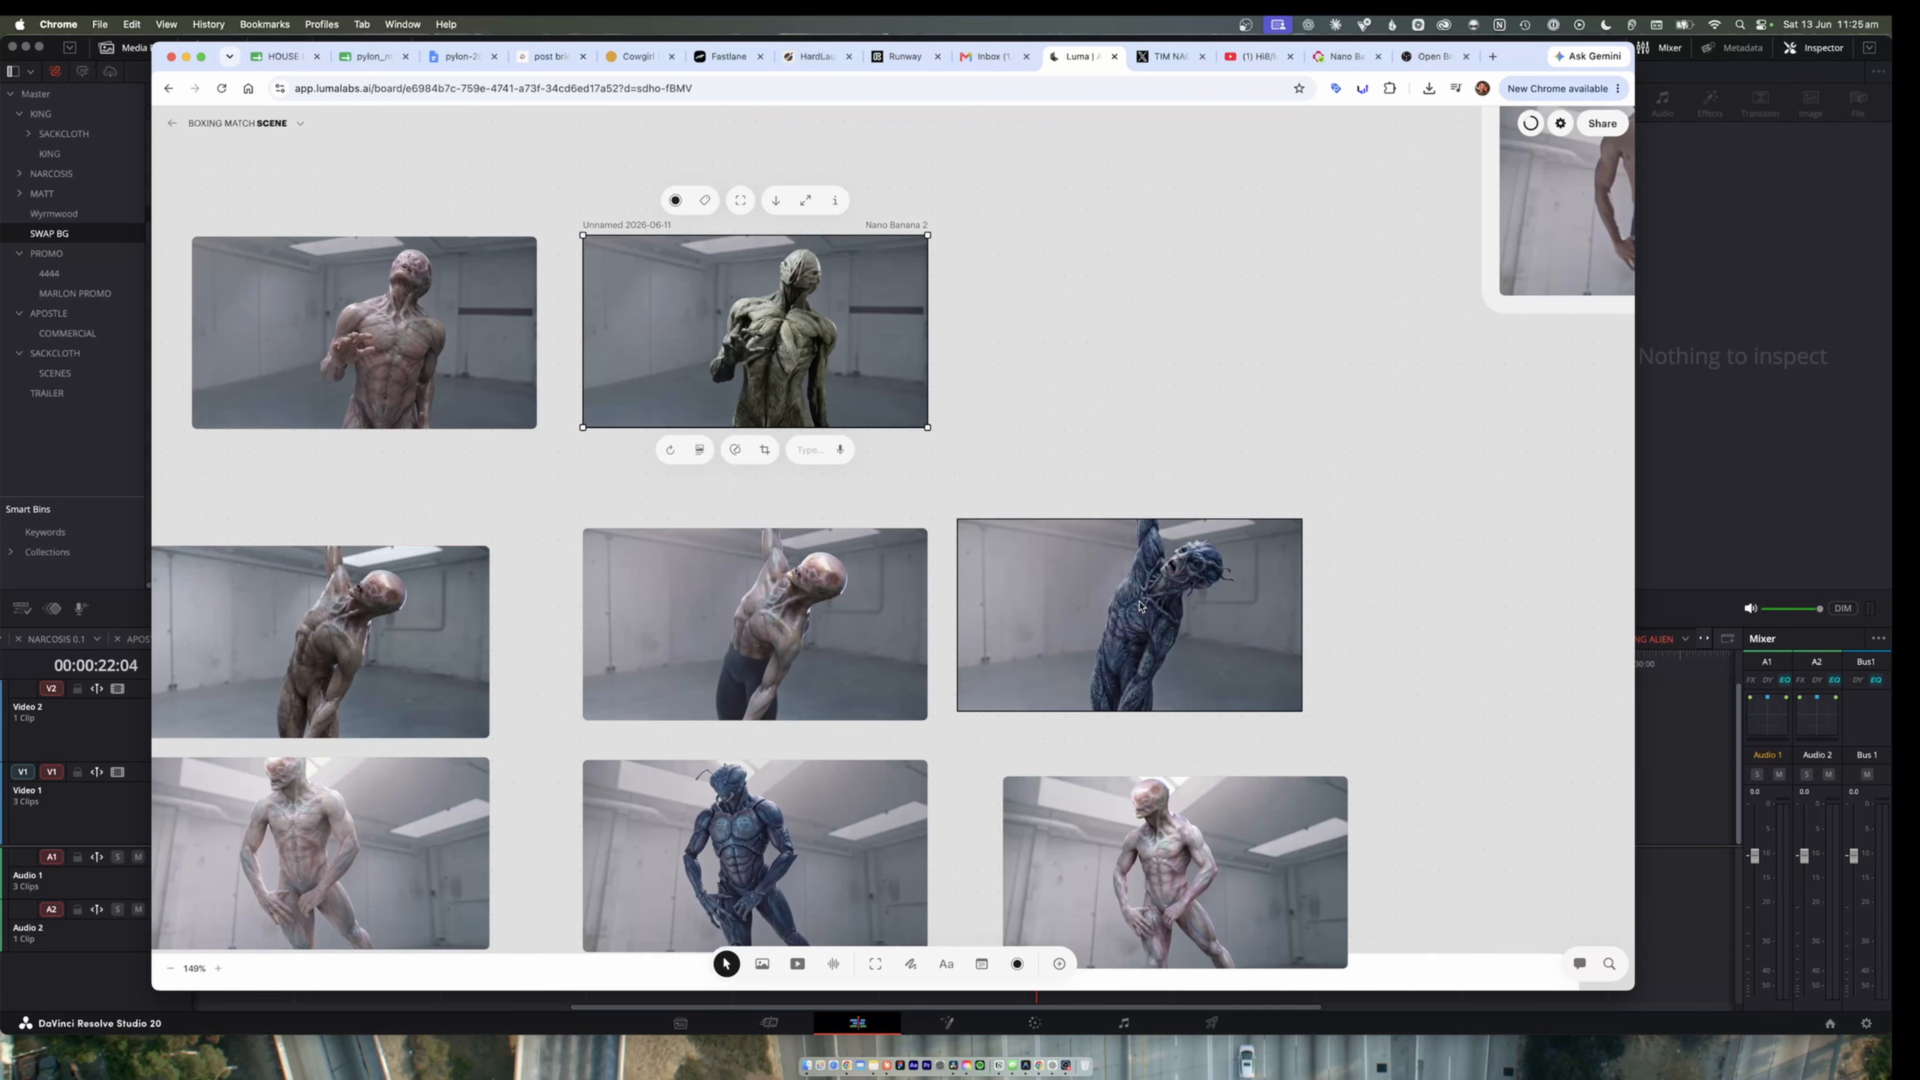
- Compare the pale and blue alien variations of the middle and last keyframes with the original extracted frames
click(756, 651)
click(480, 684)
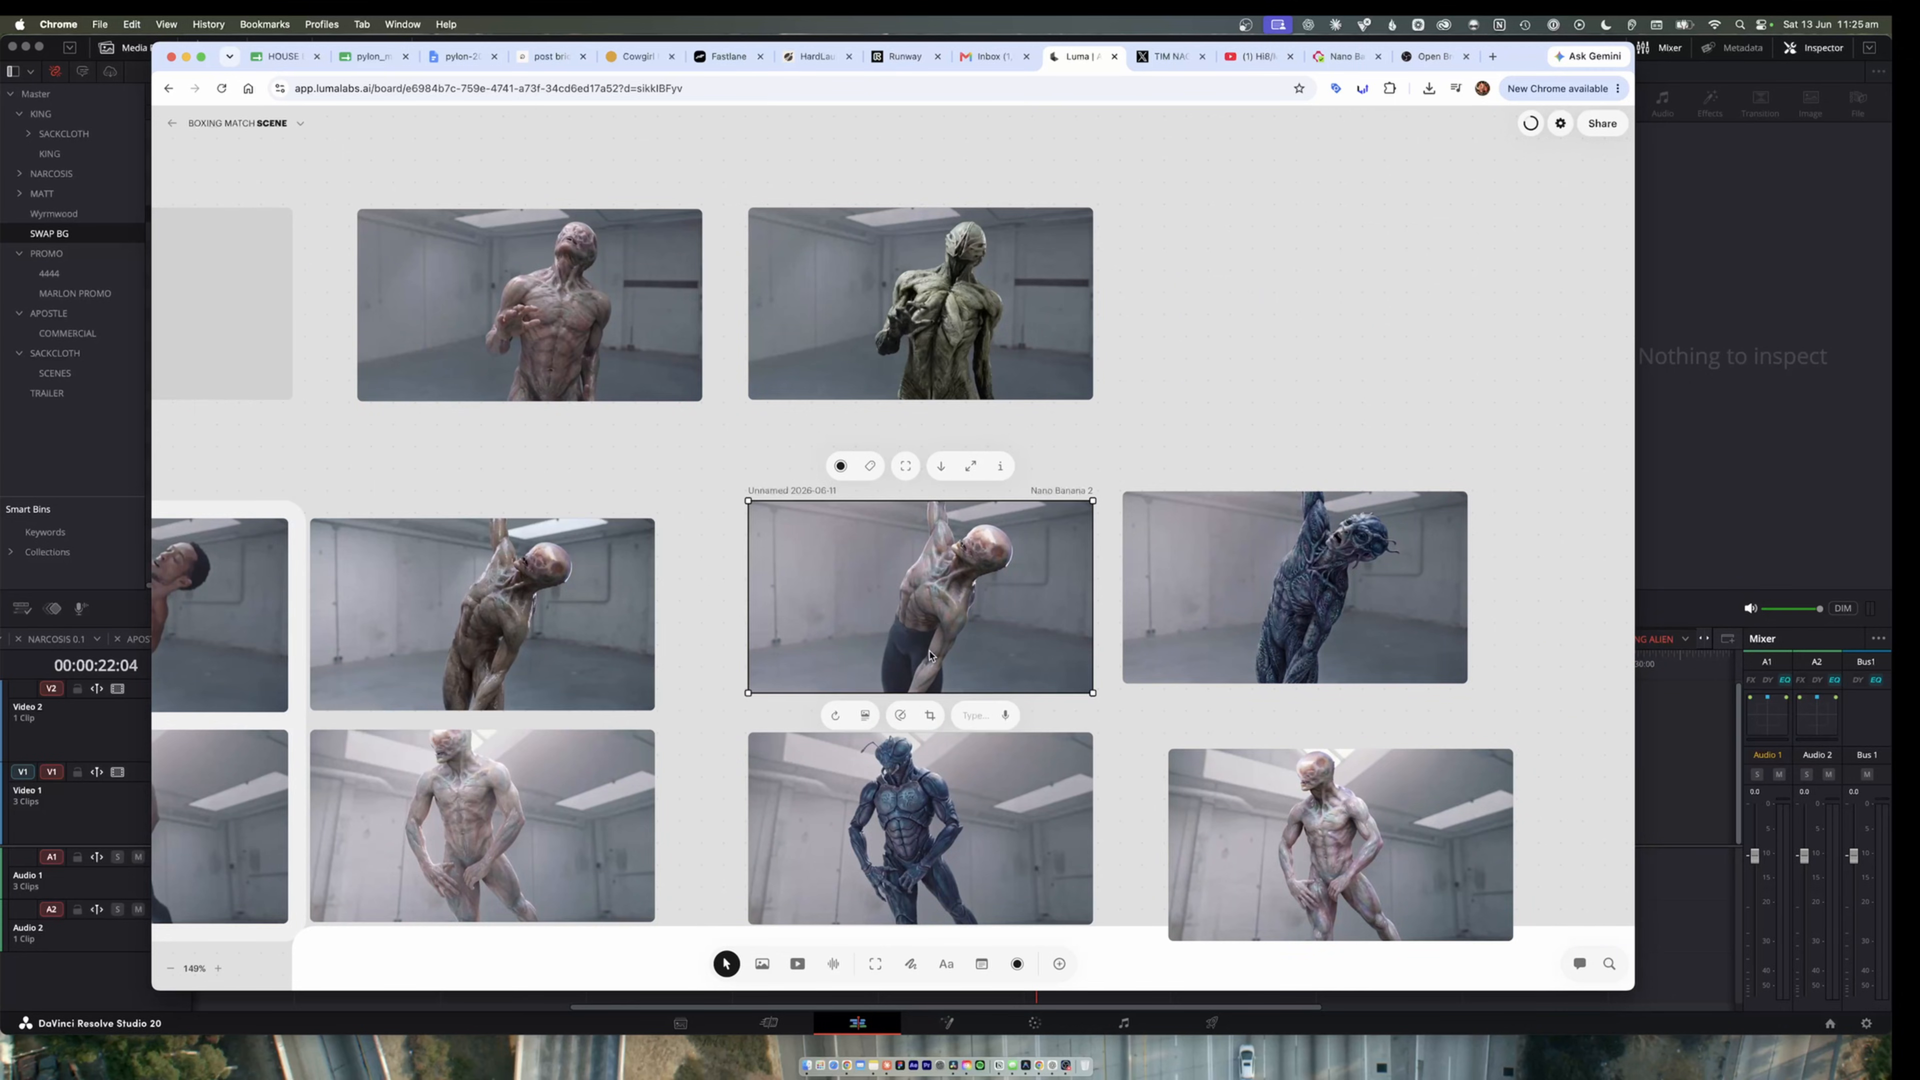
scroll(930, 656, up, 5)
scroll(985, 598, right, 5)
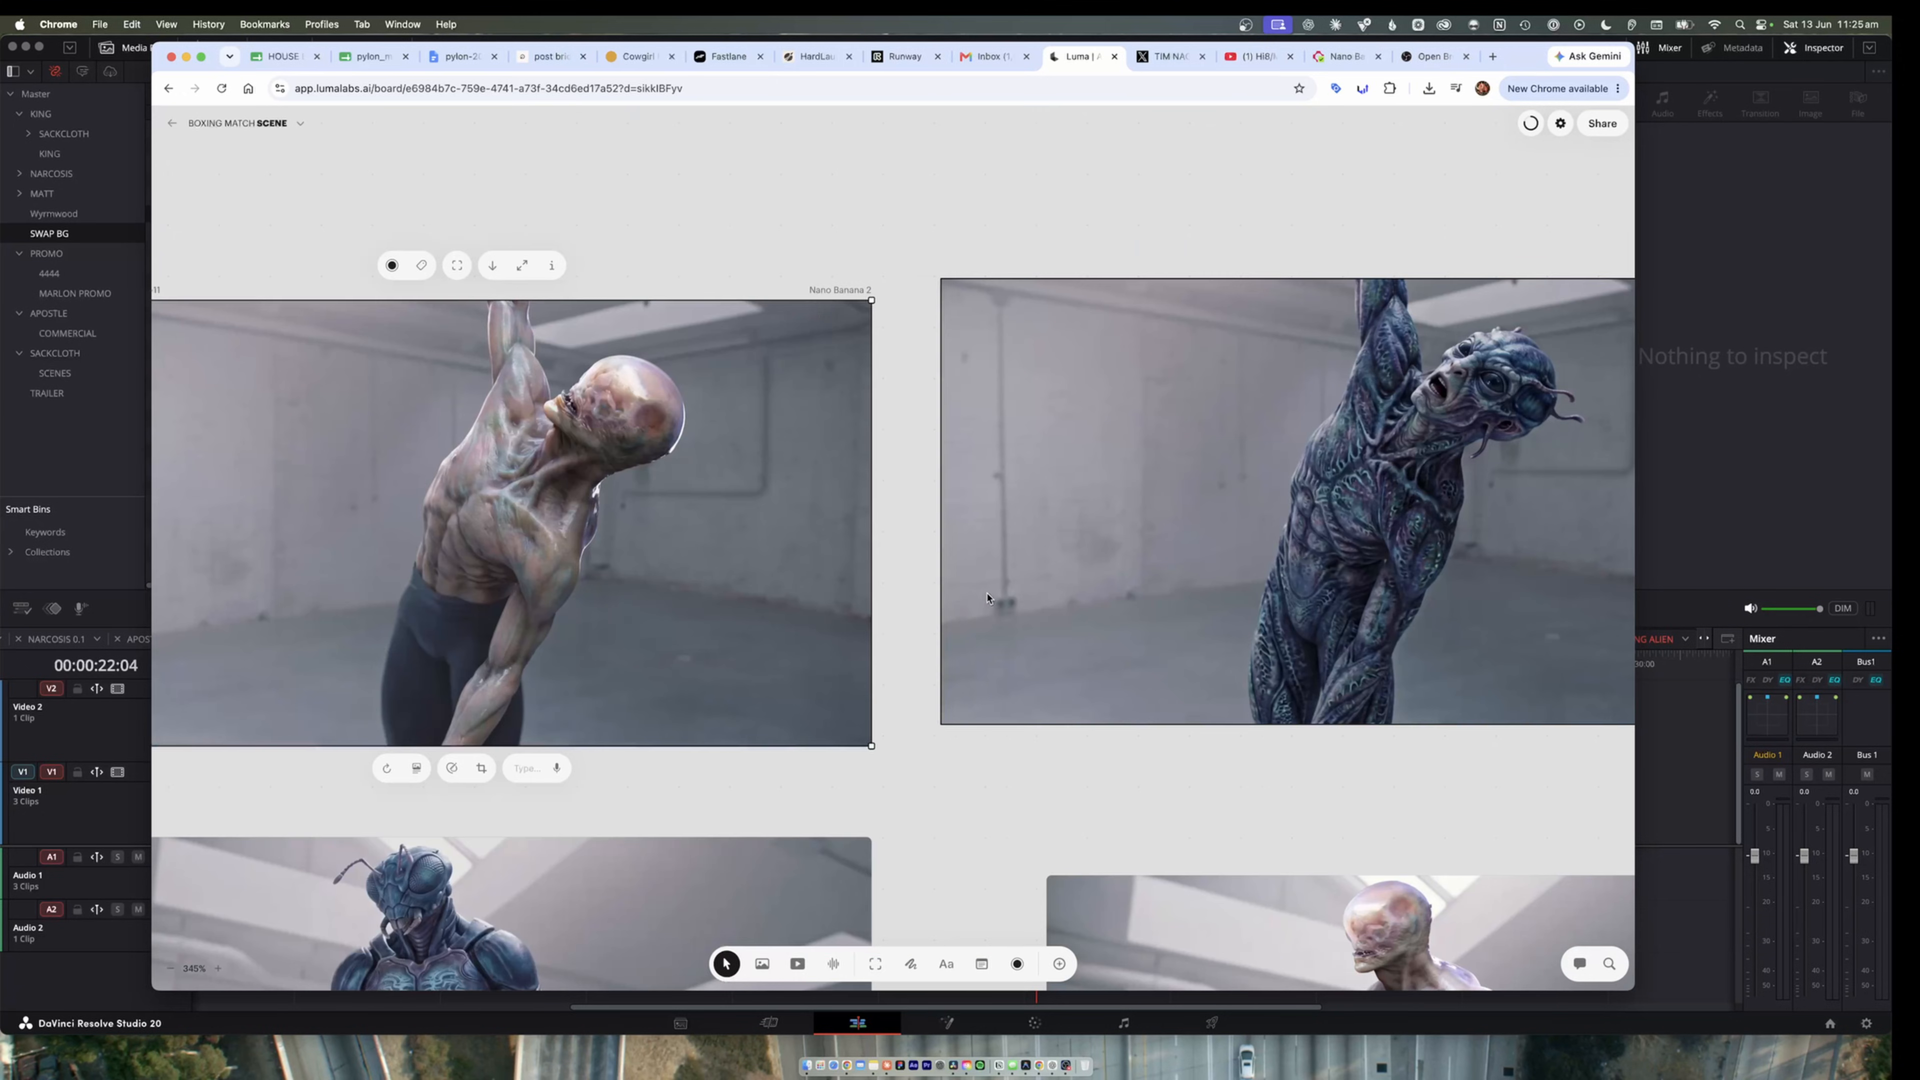
click(1392, 508)
scroll(1285, 499, right, 5)
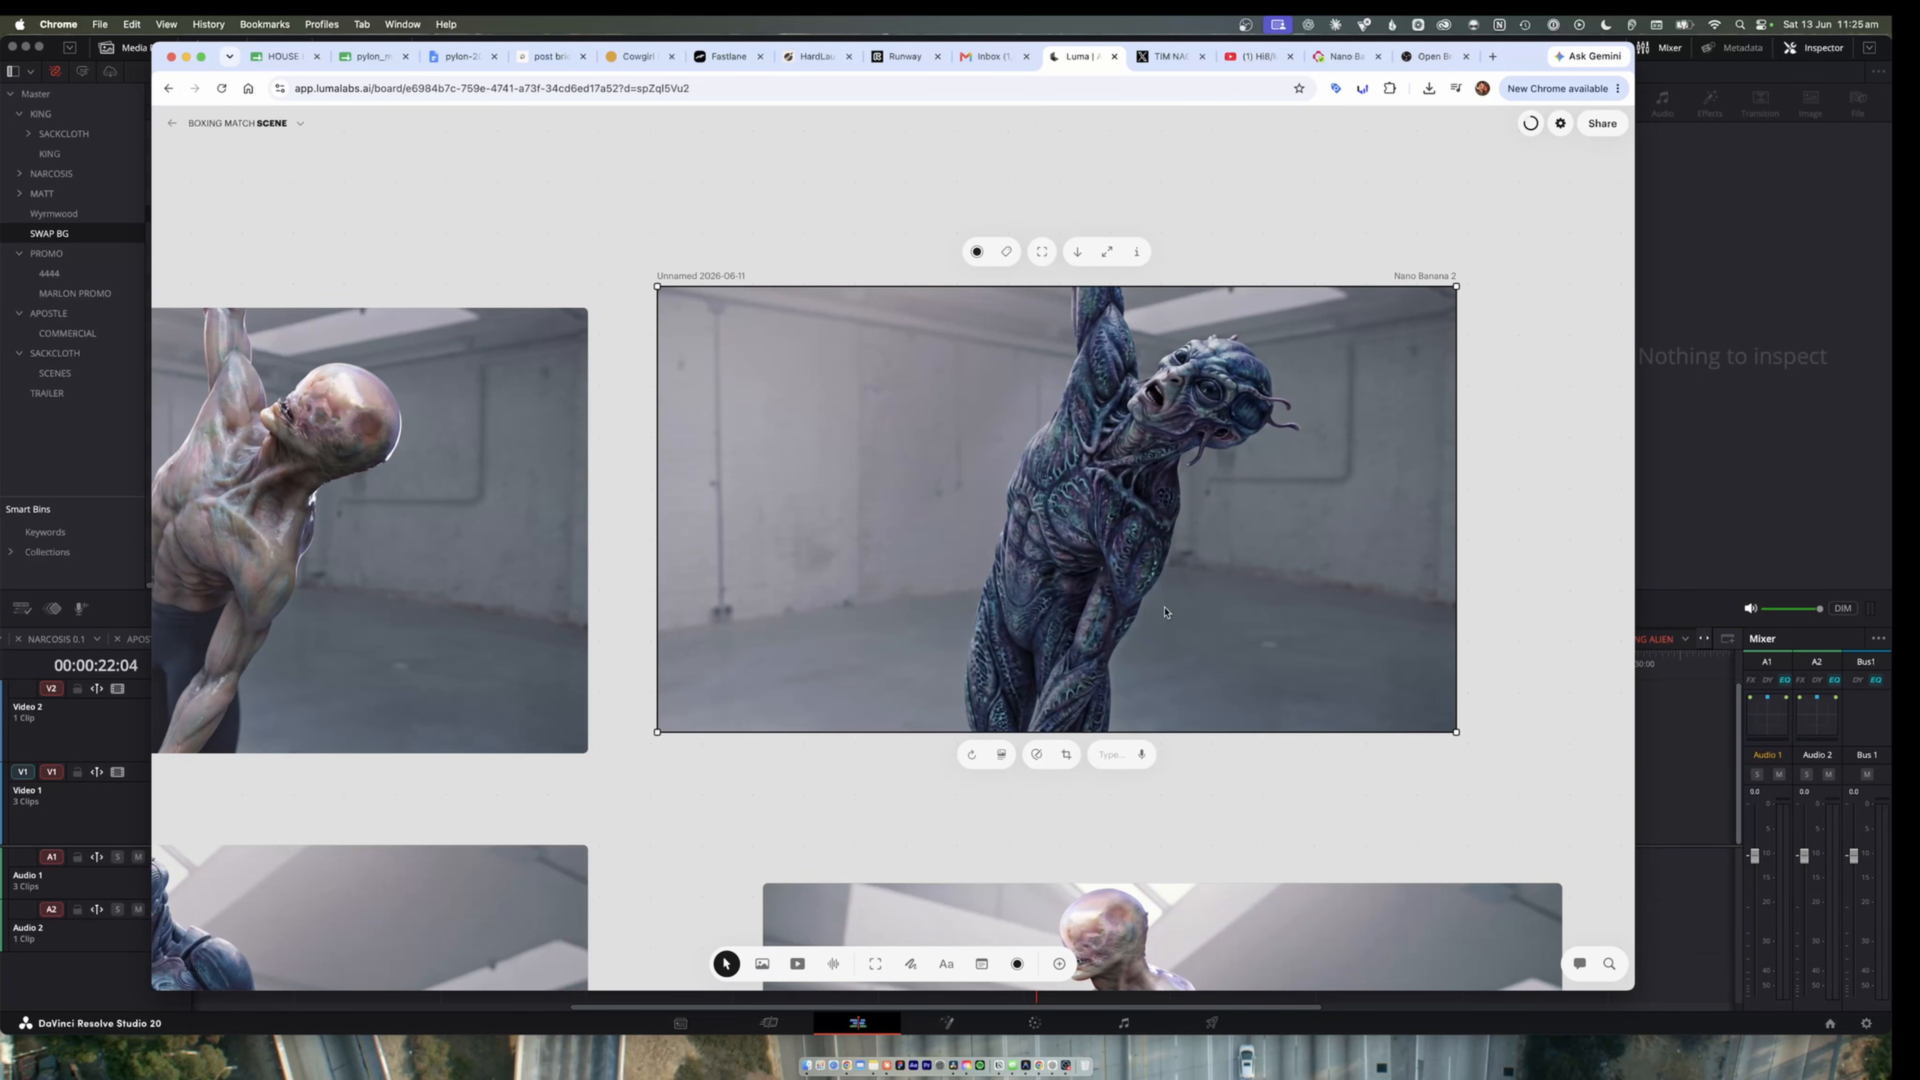
scroll(1123, 625, down, 5)
scroll(1124, 626, down, 5)
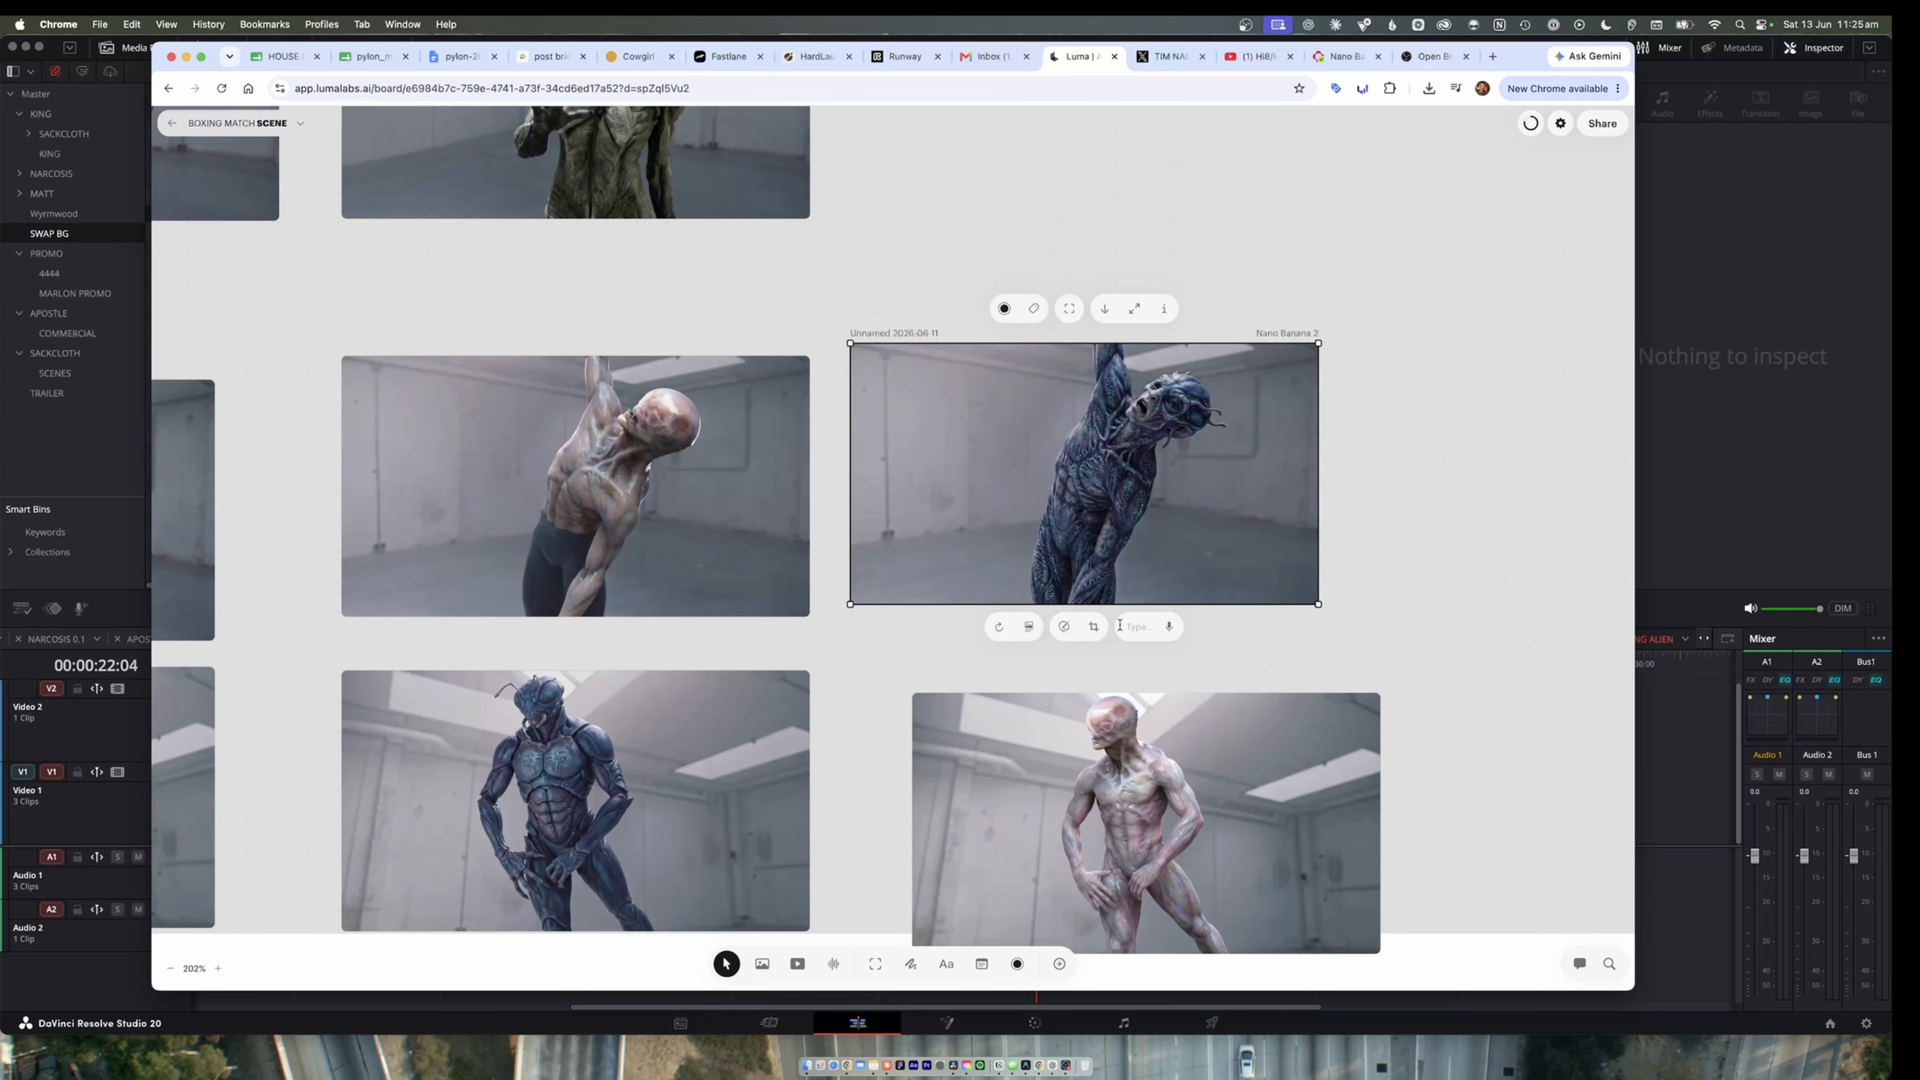
scroll(1097, 634, left, 5)
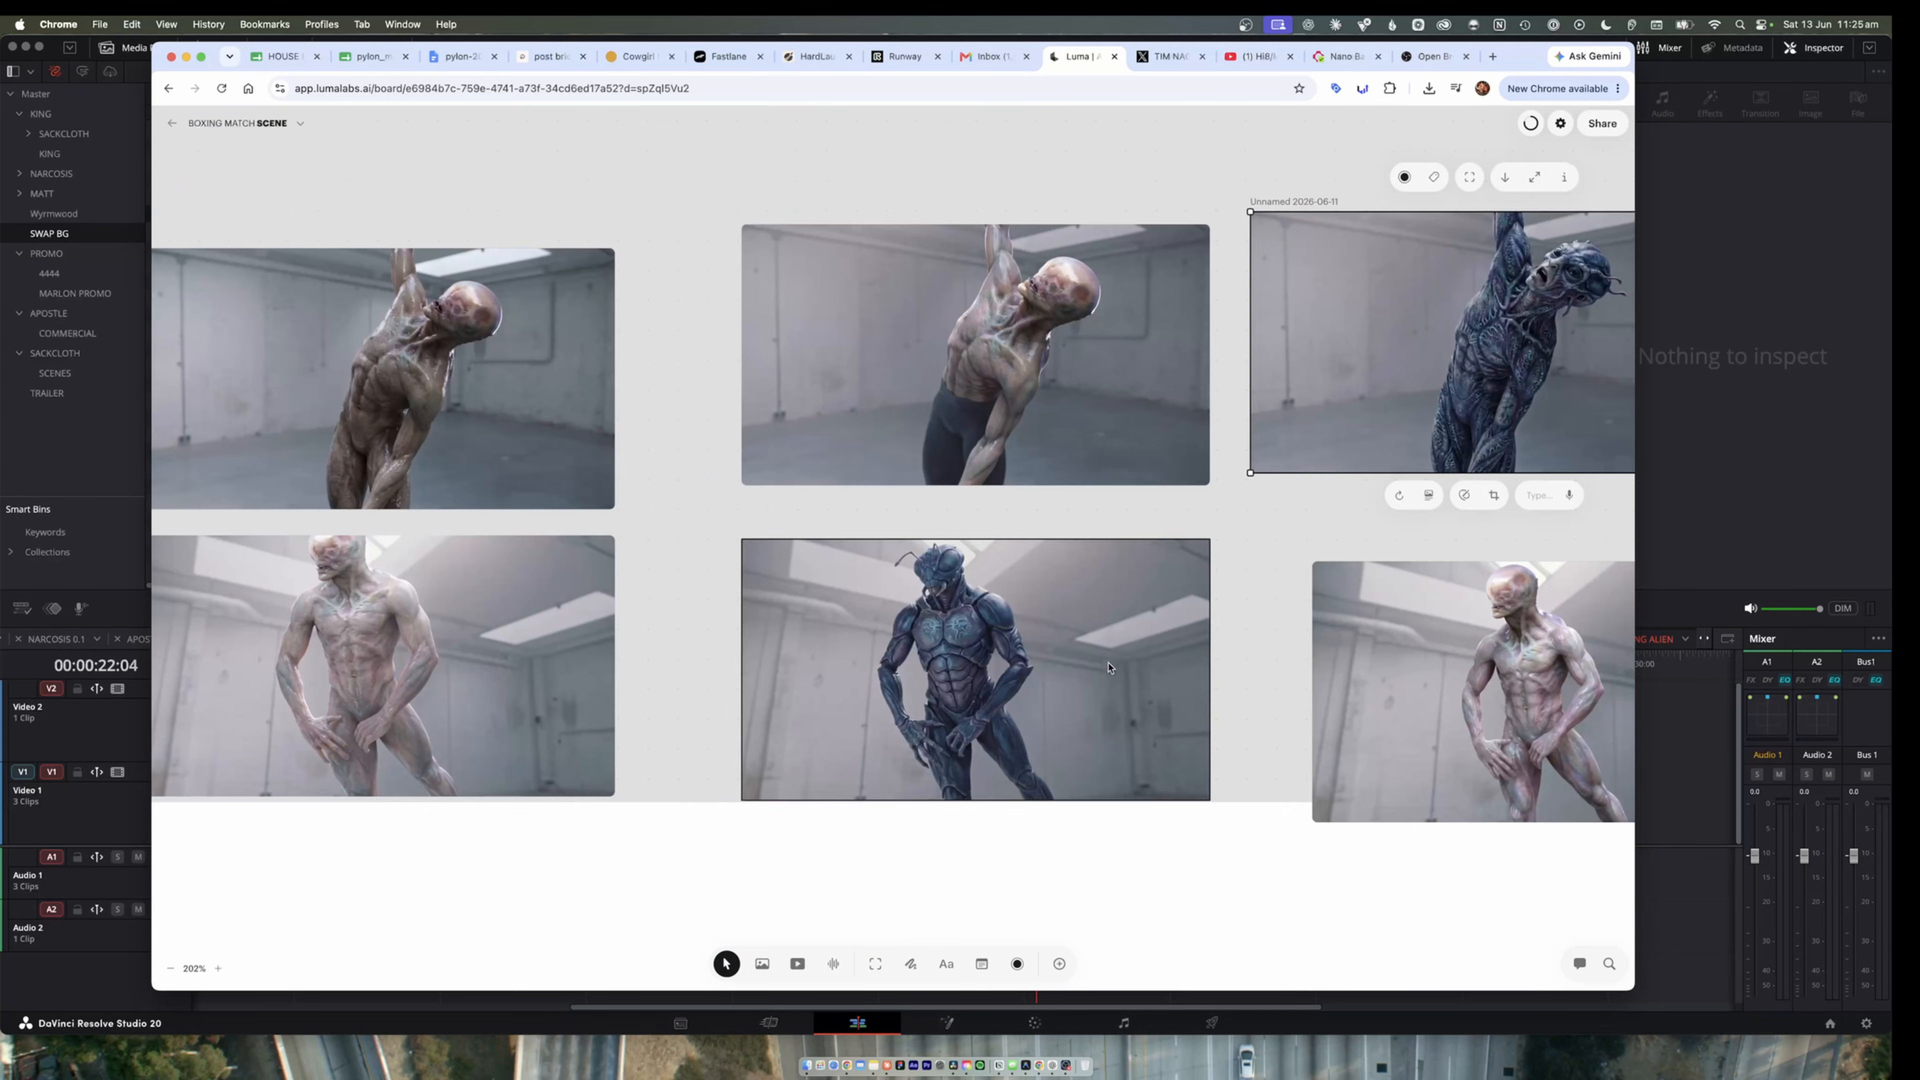
scroll(1107, 665, left, 5)
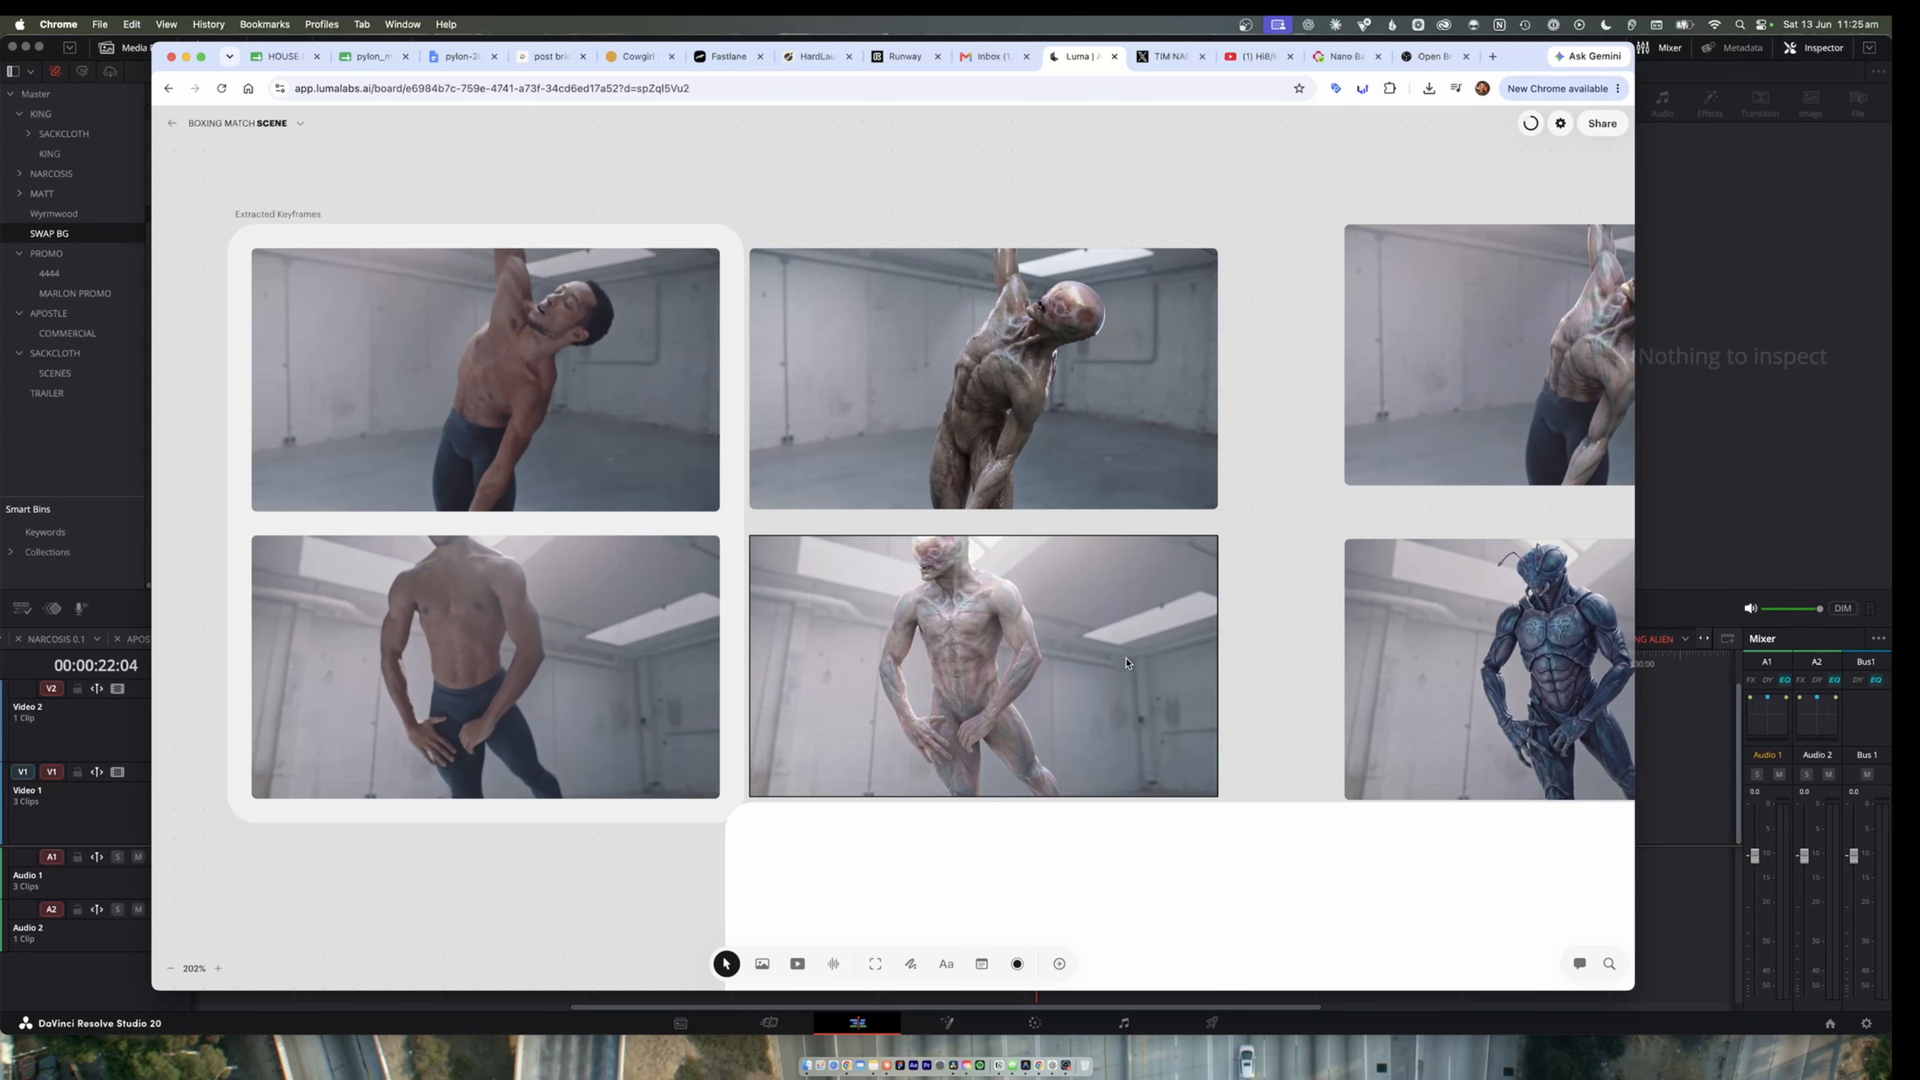
key(a)
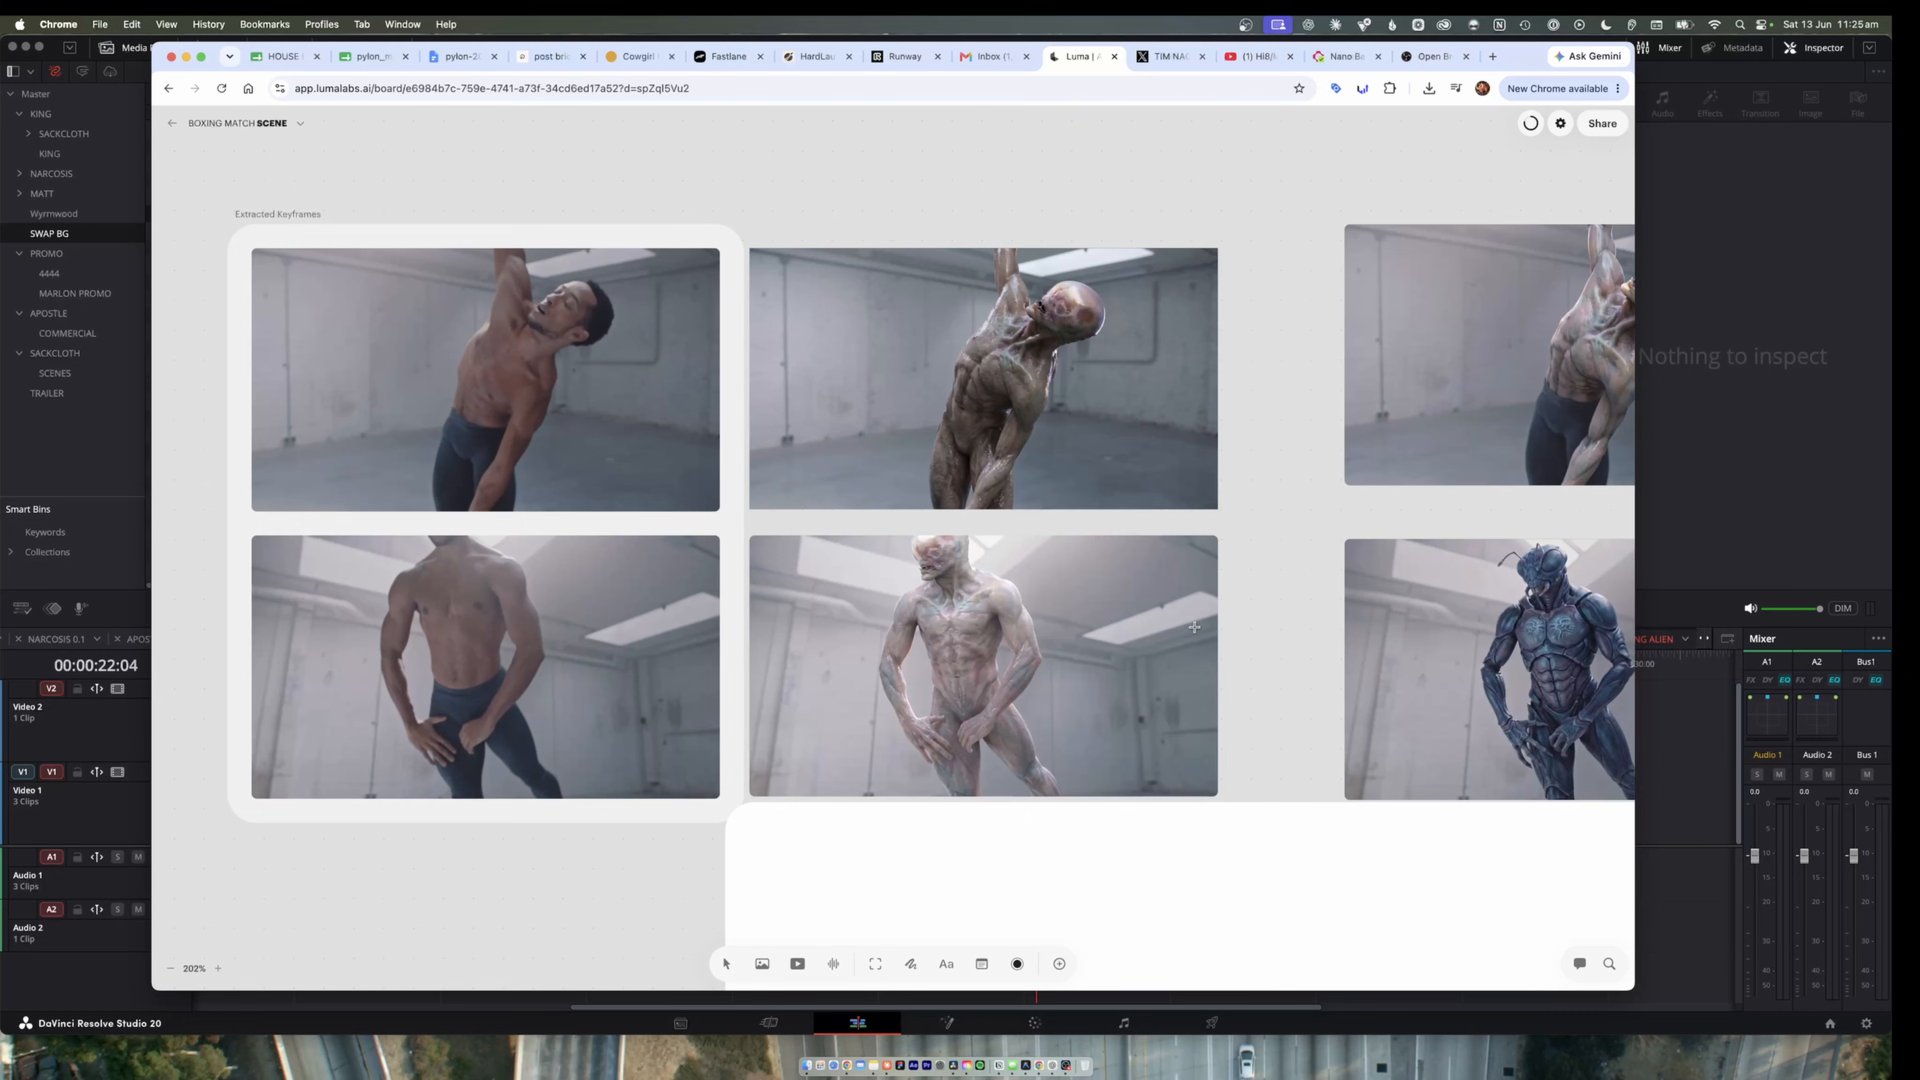
- Inspect the newly generated alien version of the first frame beside the original and the earlier alien variation
scroll(1230, 599, down, 2)
scroll(1178, 634, up, 1)
scroll(1178, 634, left, 1)
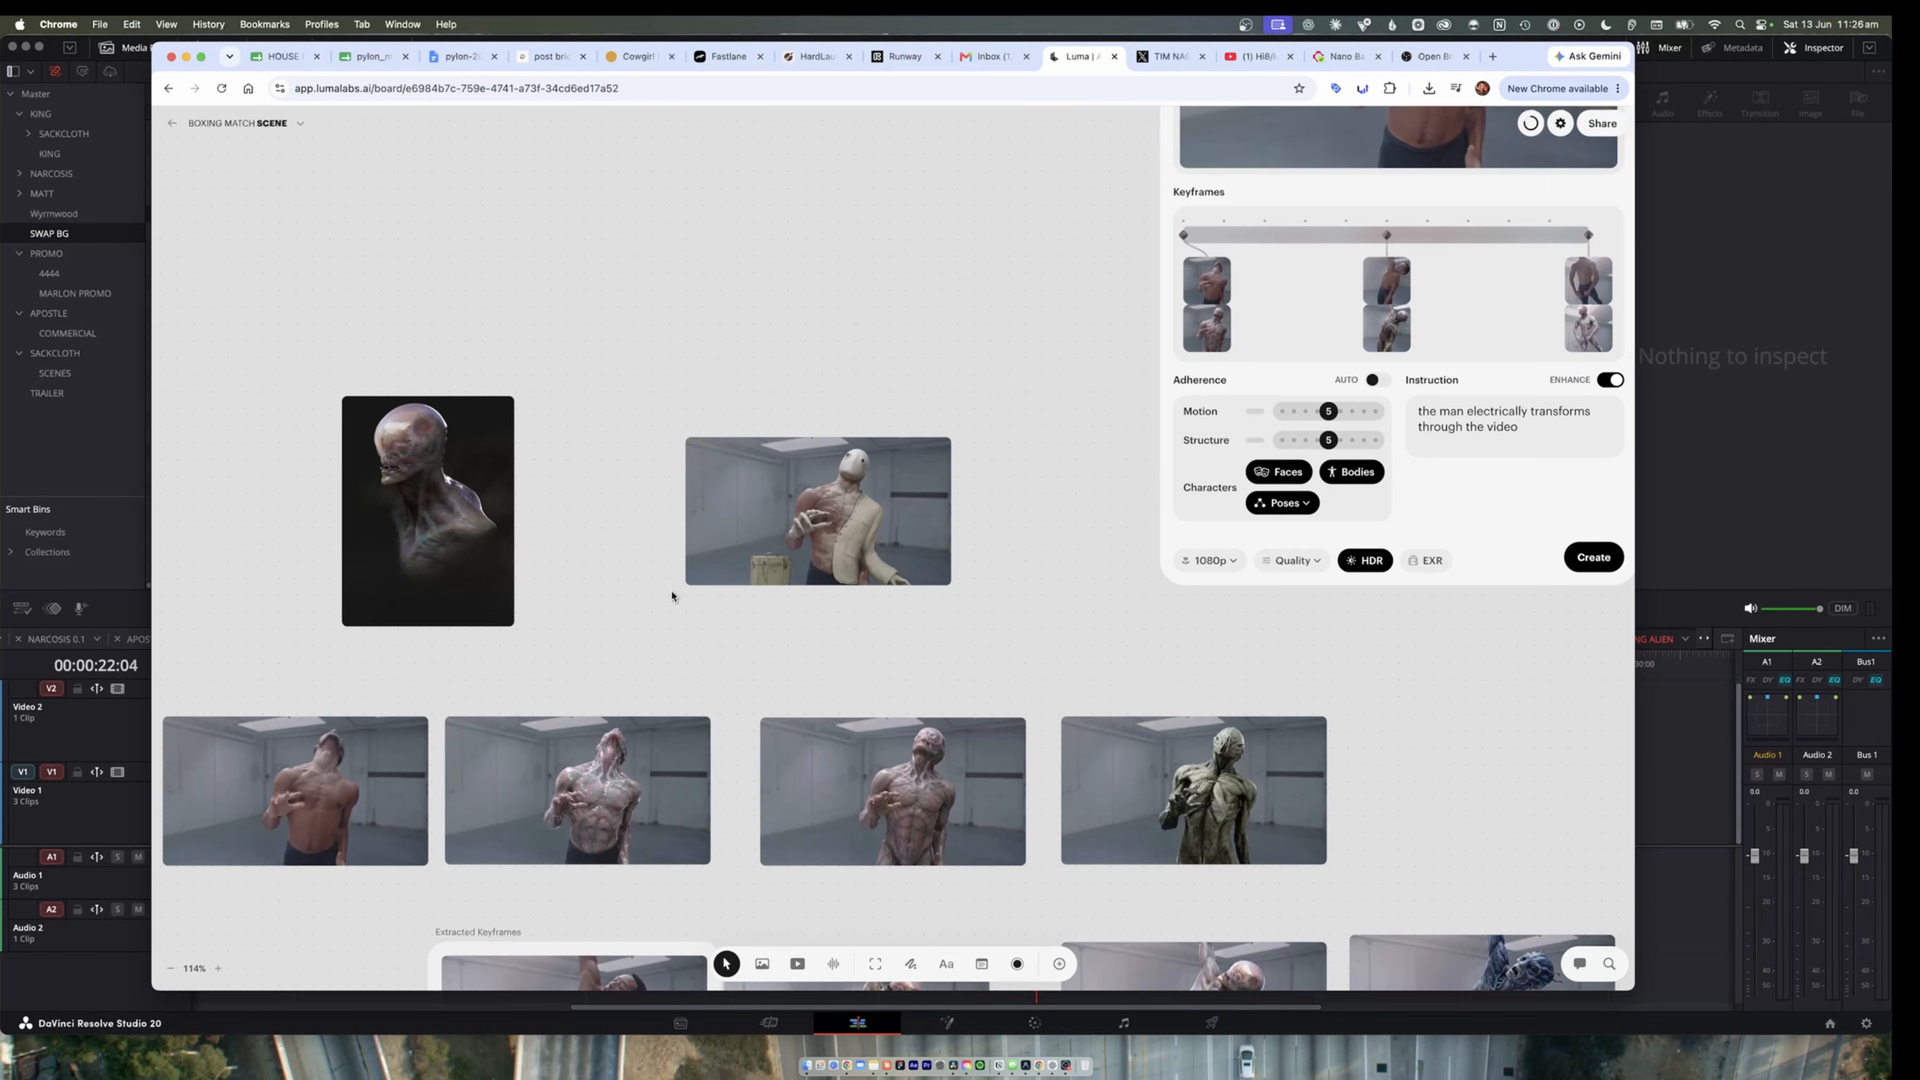
scroll(675, 660, down, 1)
scroll(675, 661, left, 5)
scroll(870, 779, up, 4)
click(1180, 765)
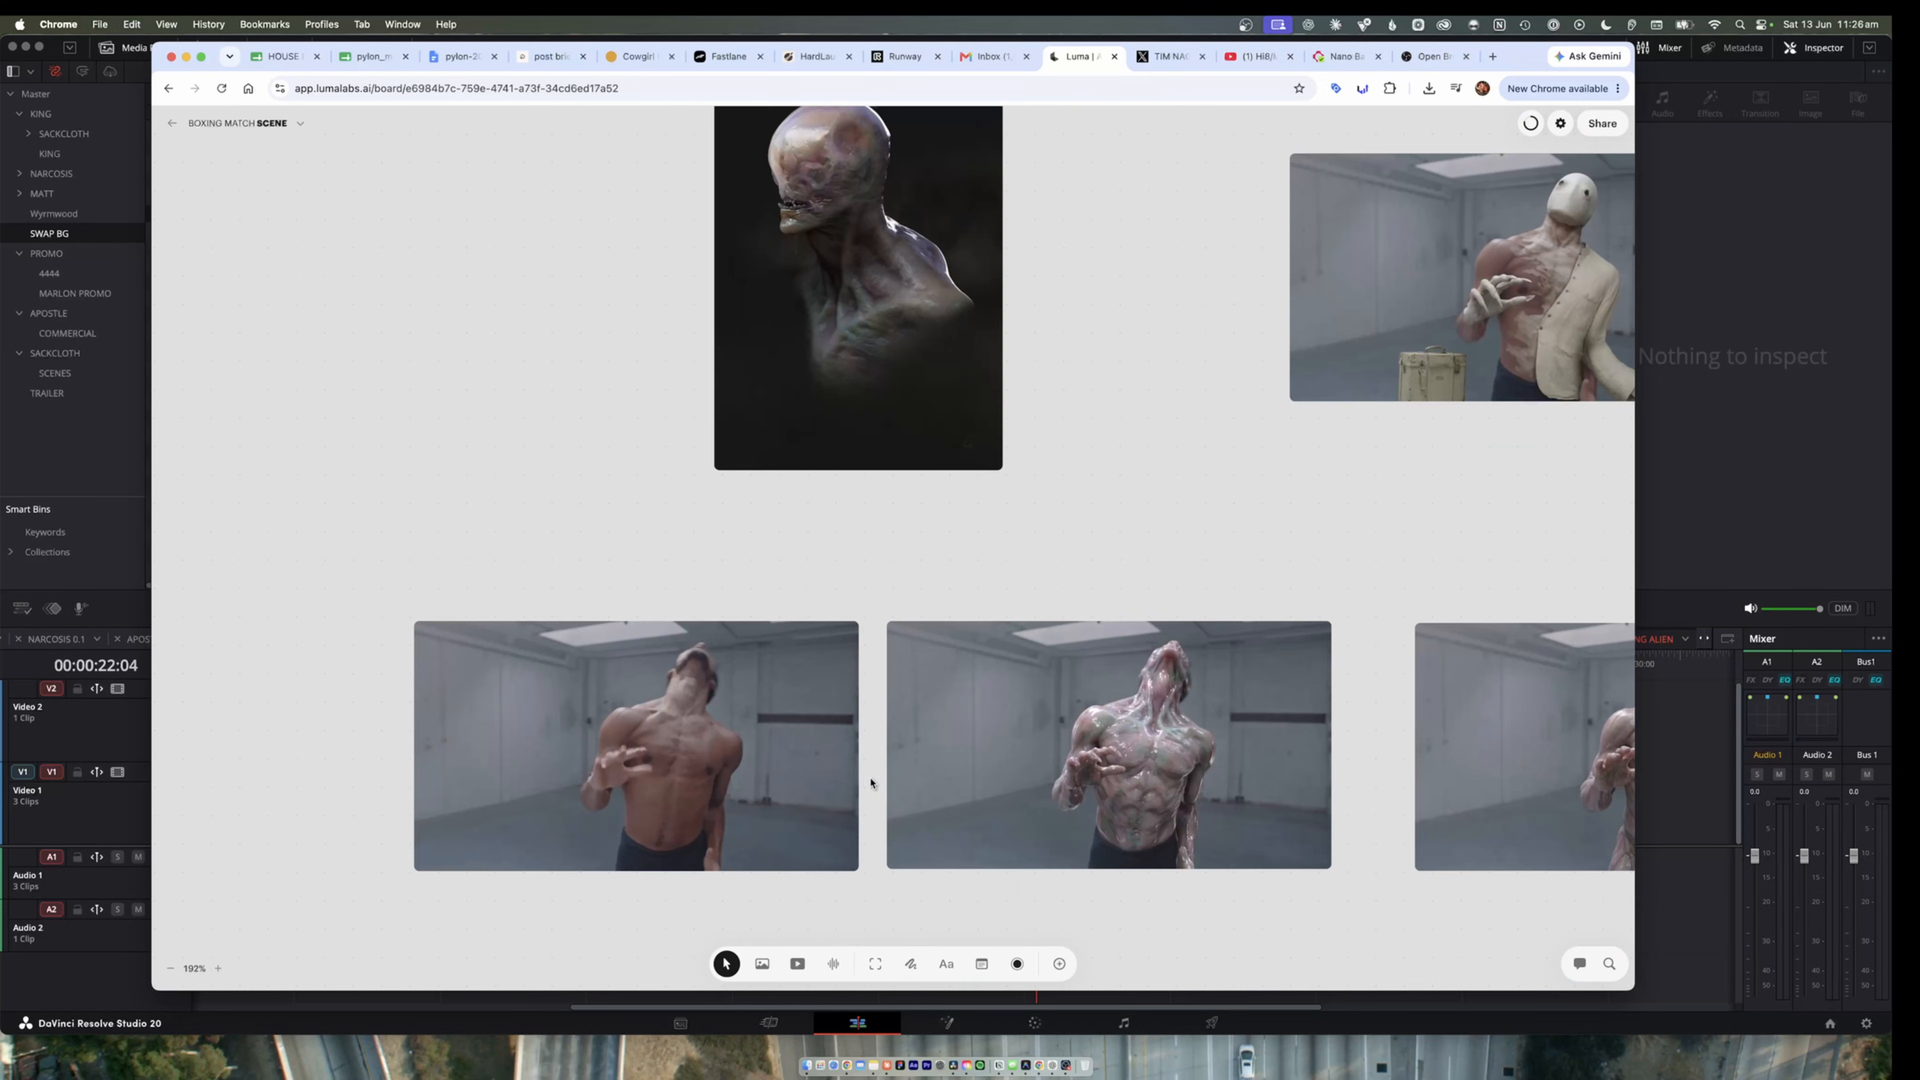
scroll(1181, 765, up, 4)
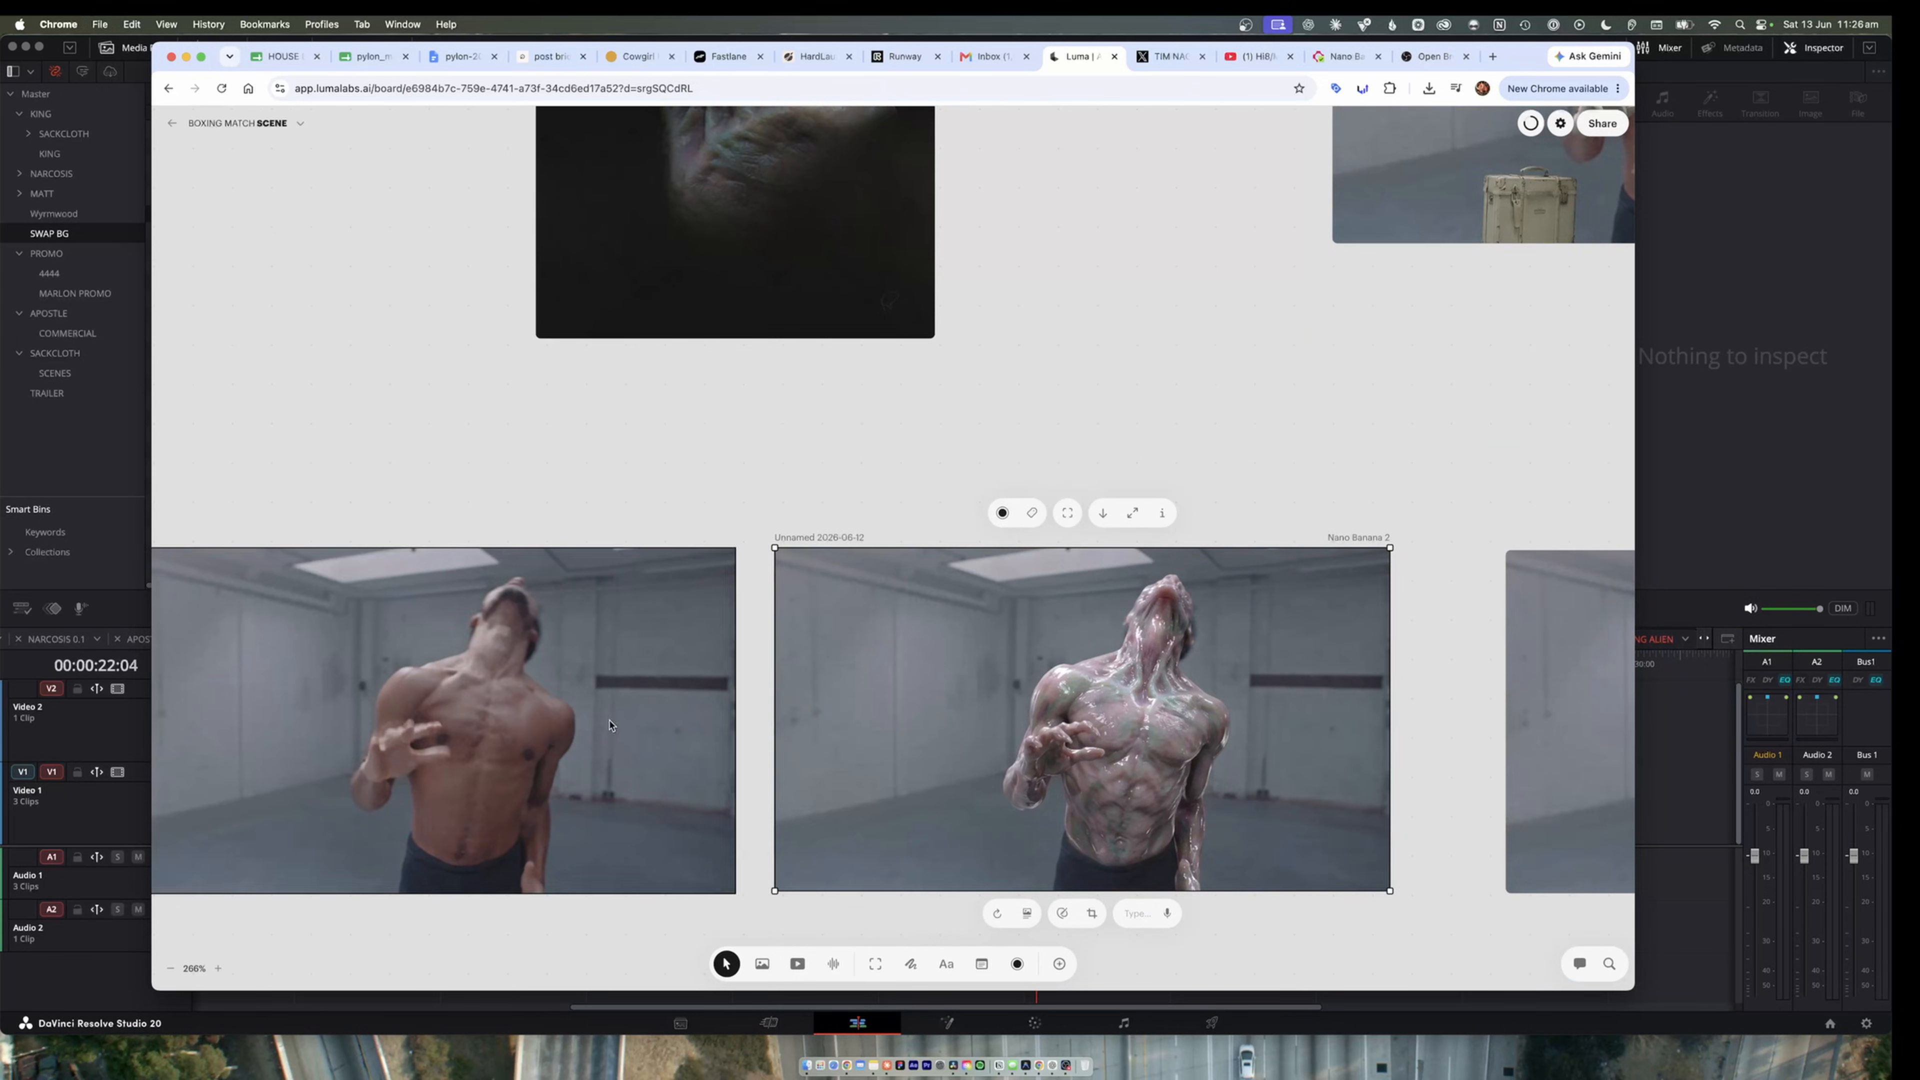
scroll(1119, 729, left, 2)
scroll(1119, 728, right, 8)
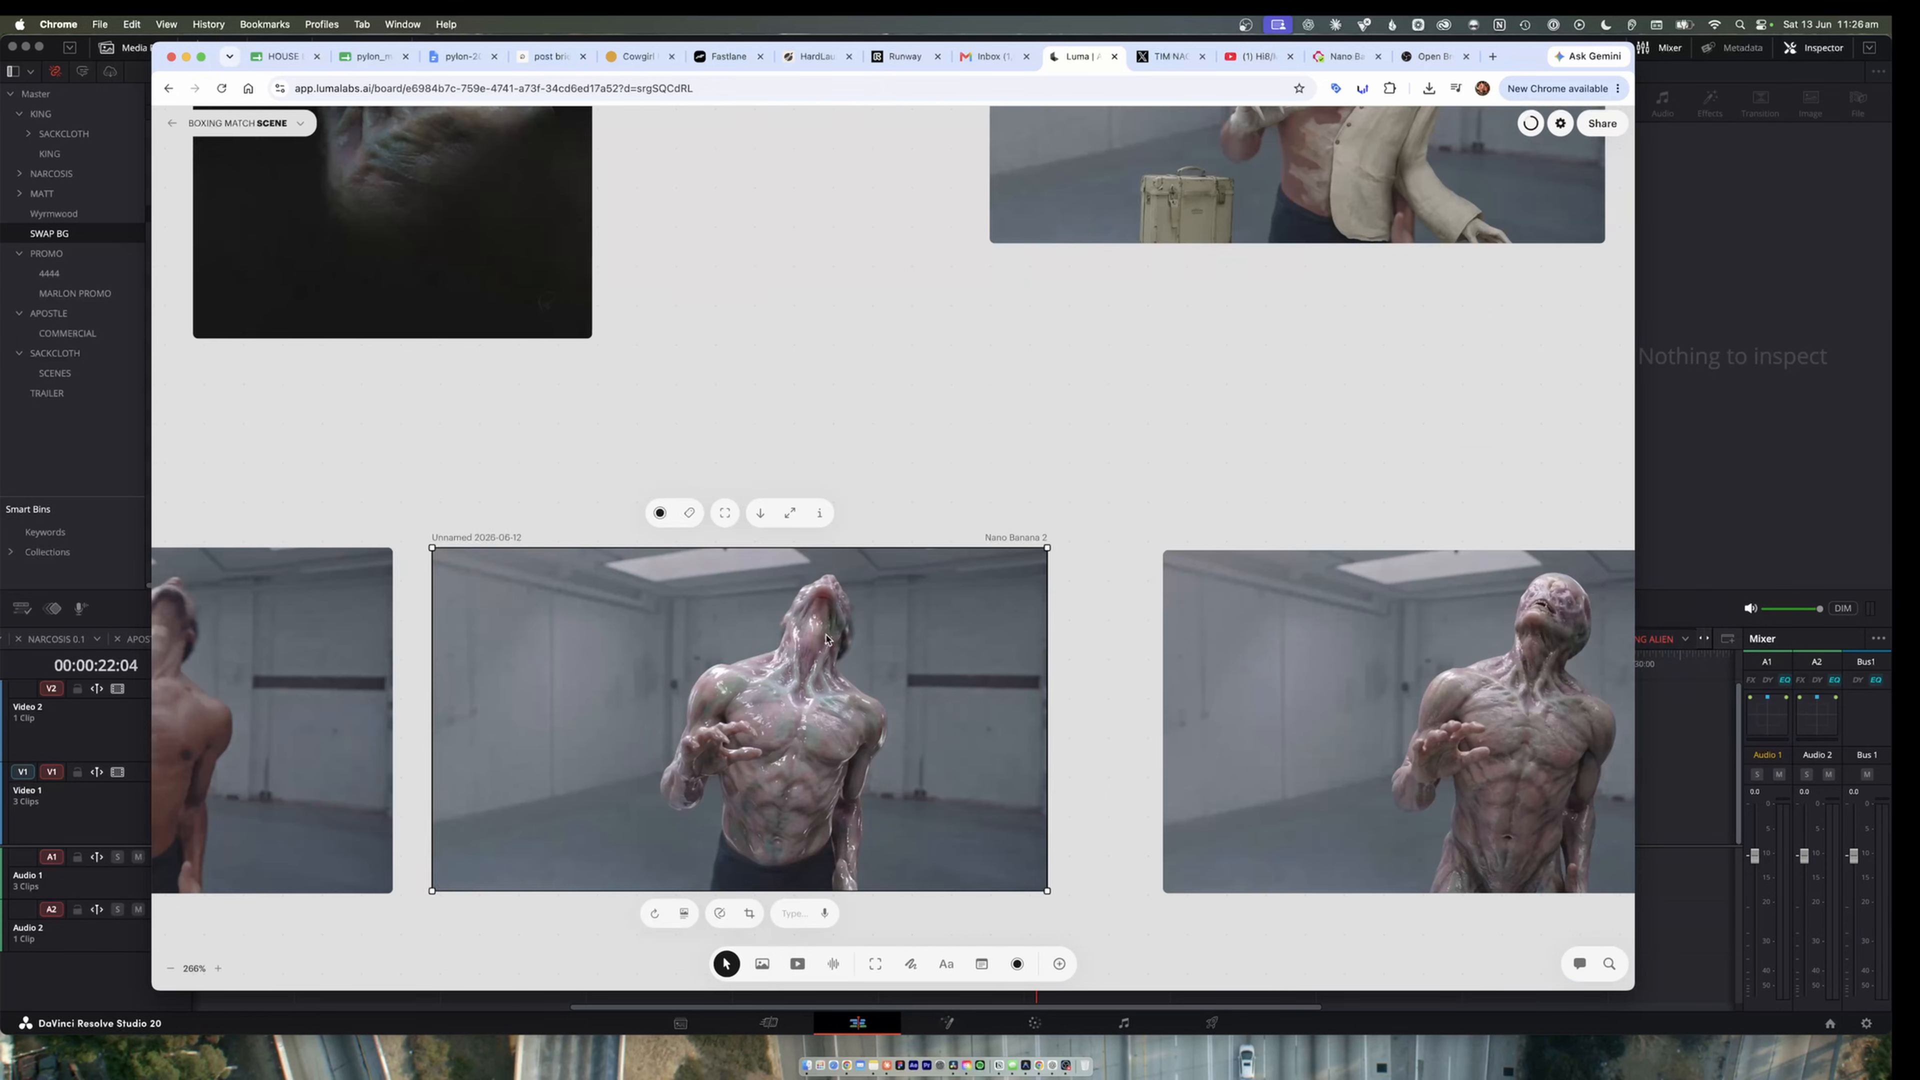
- Compare the generated alien's skin detail, head and hand pose closely against the original first frame
scroll(802, 725, up, 4)
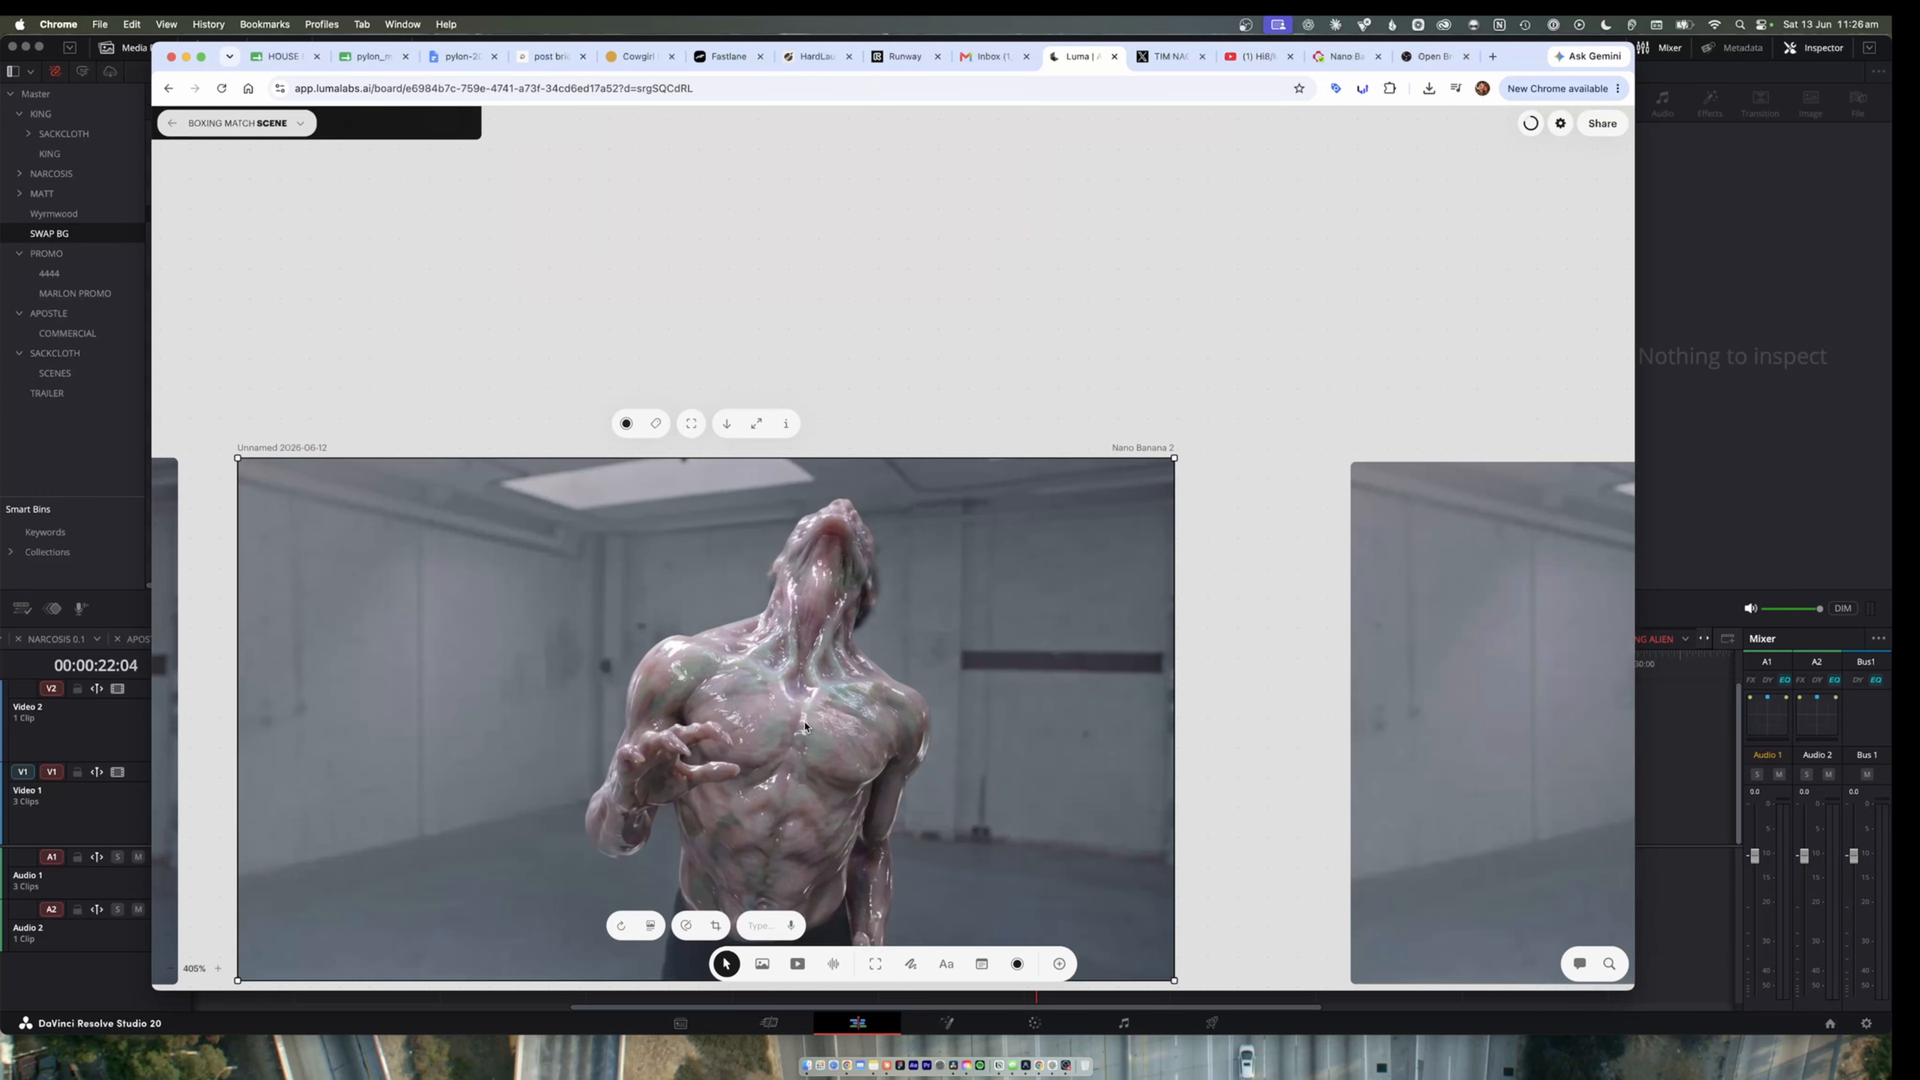
scroll(783, 705, down, 1)
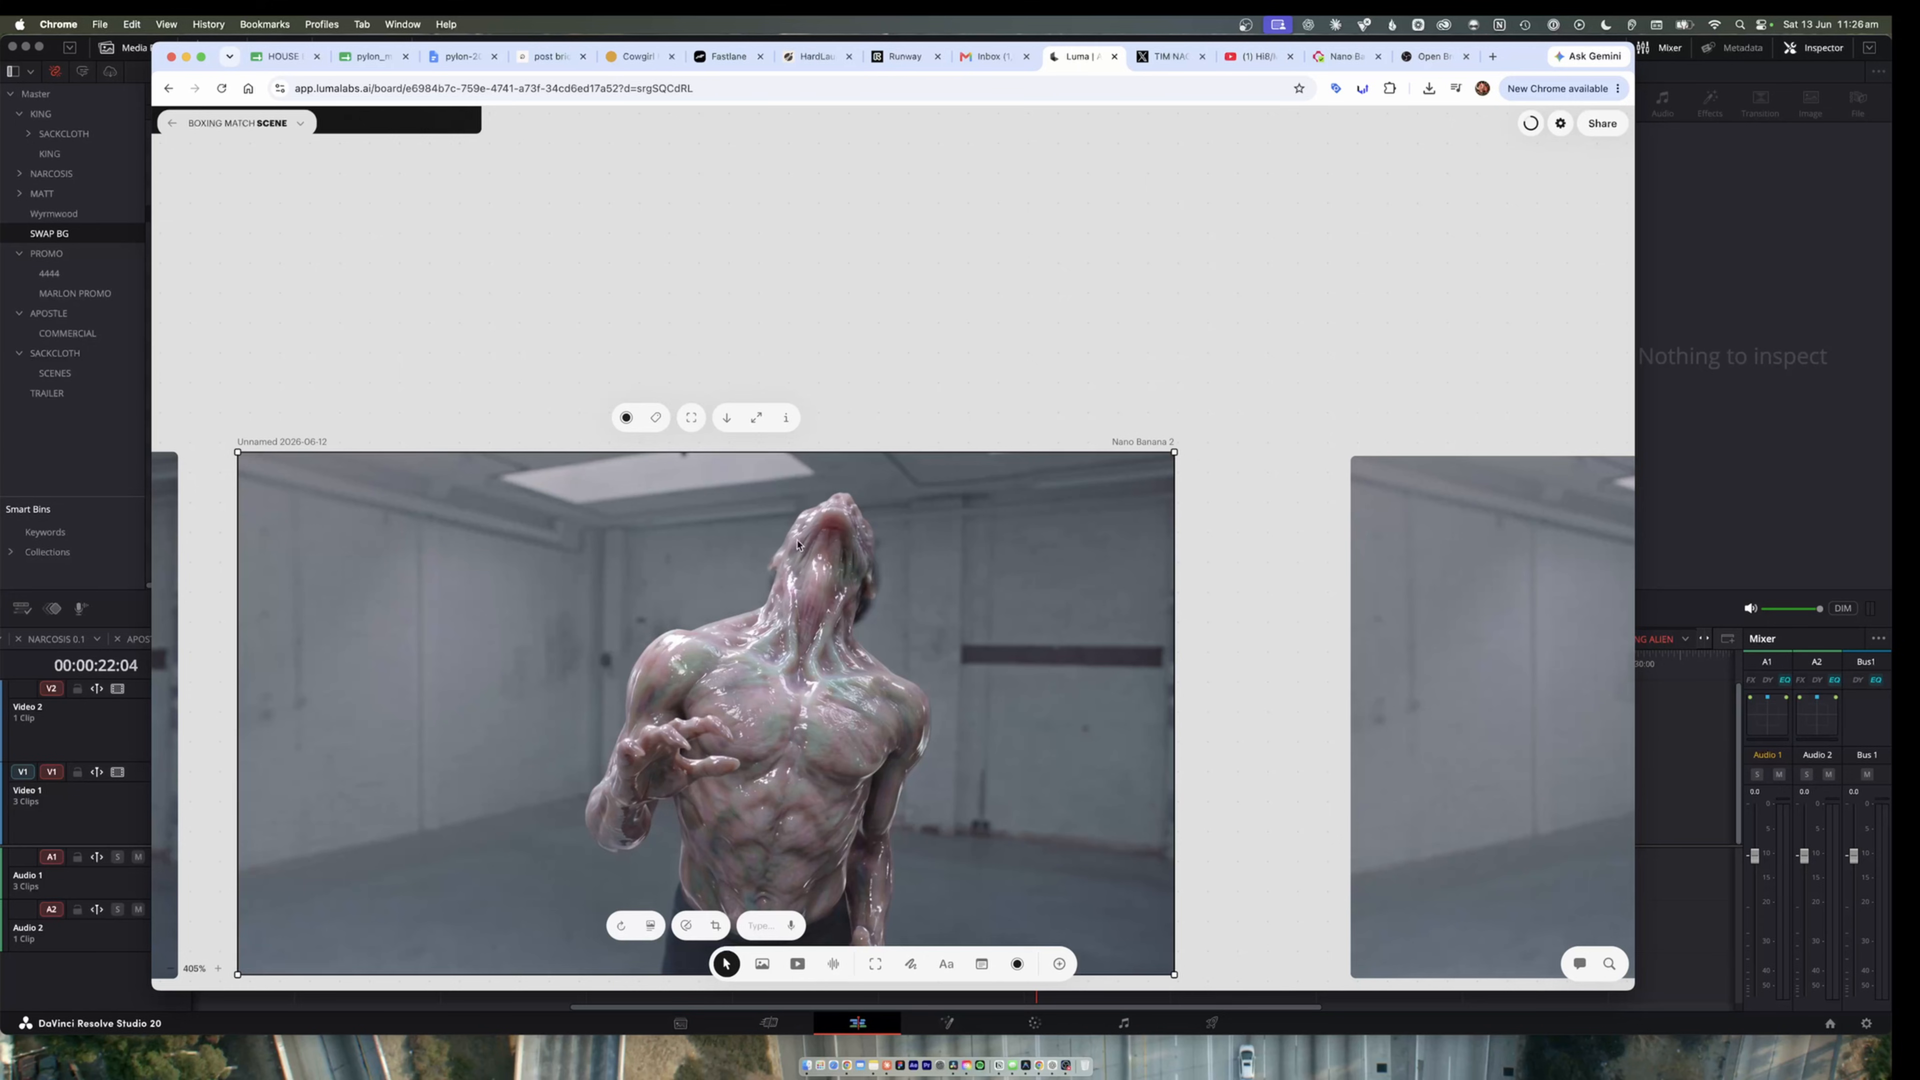
scroll(851, 677, down, 3)
scroll(763, 714, left, 10)
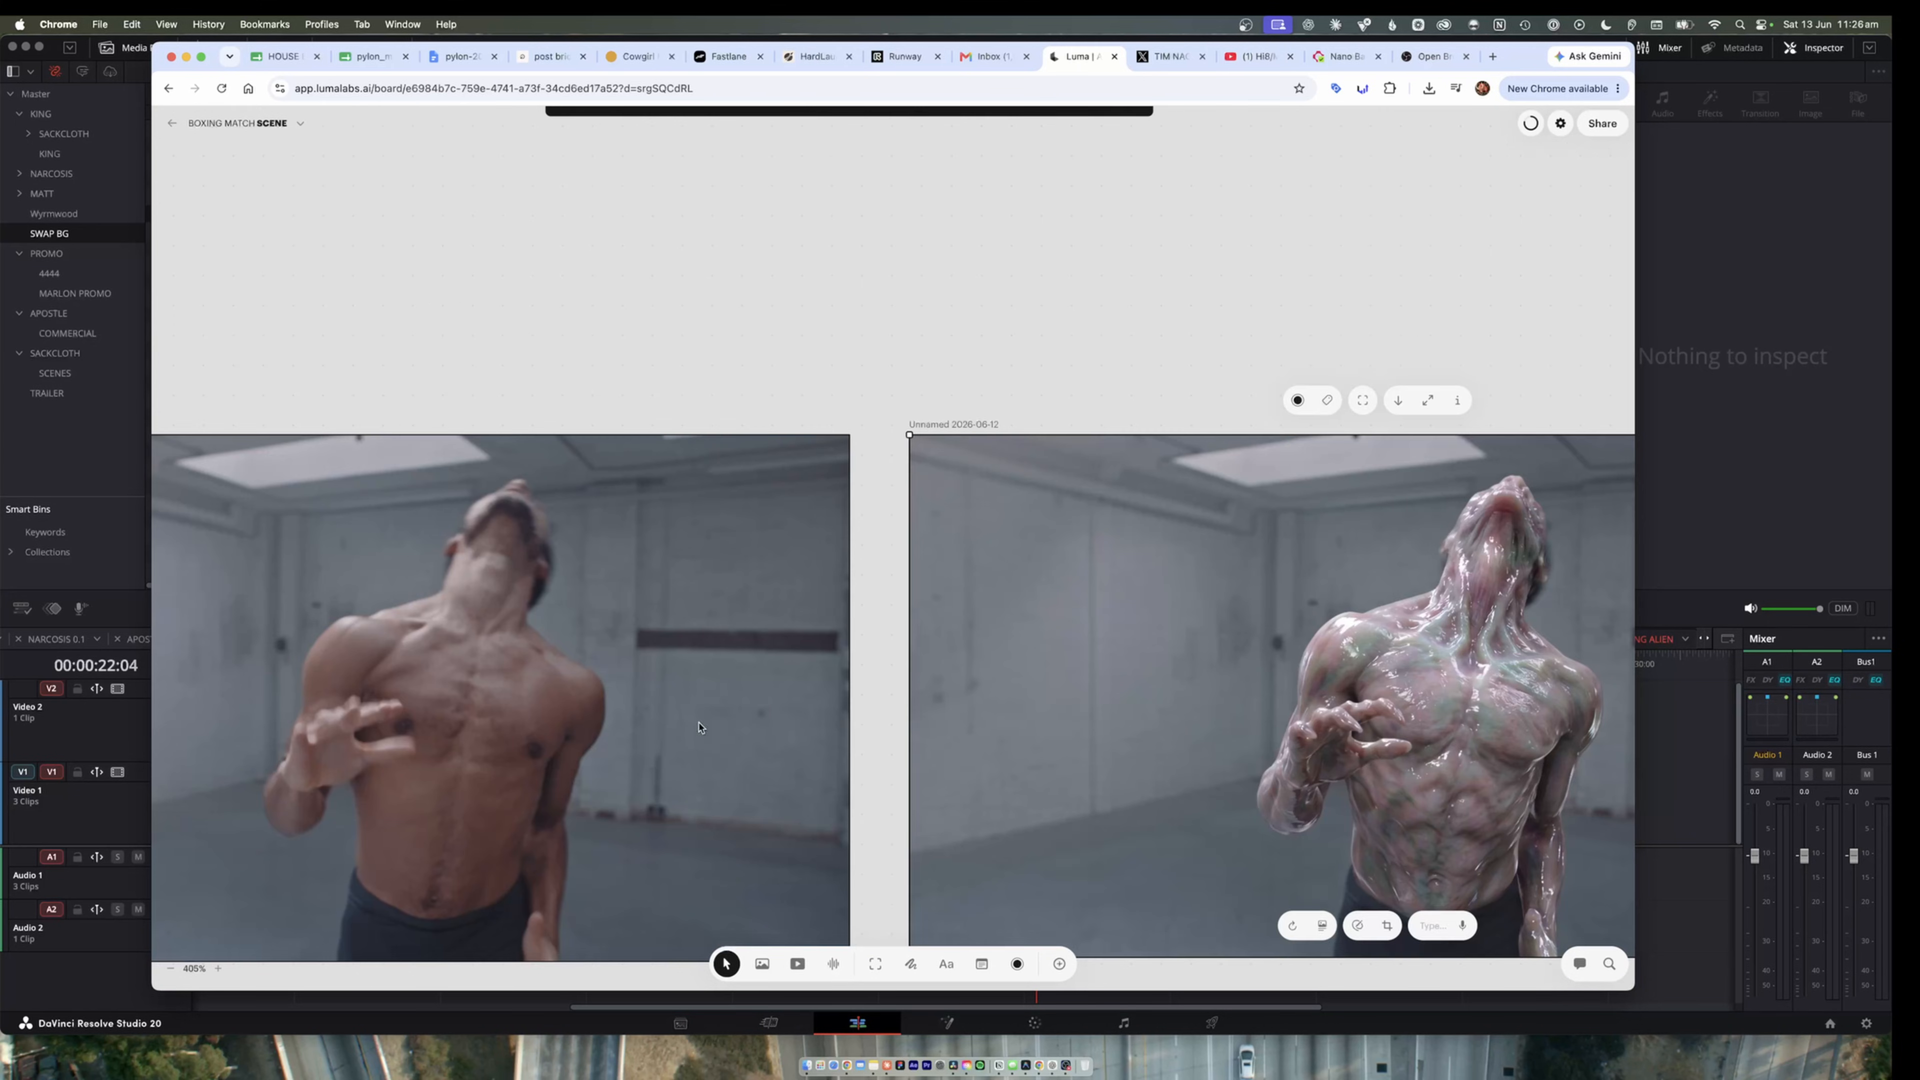
click(517, 637)
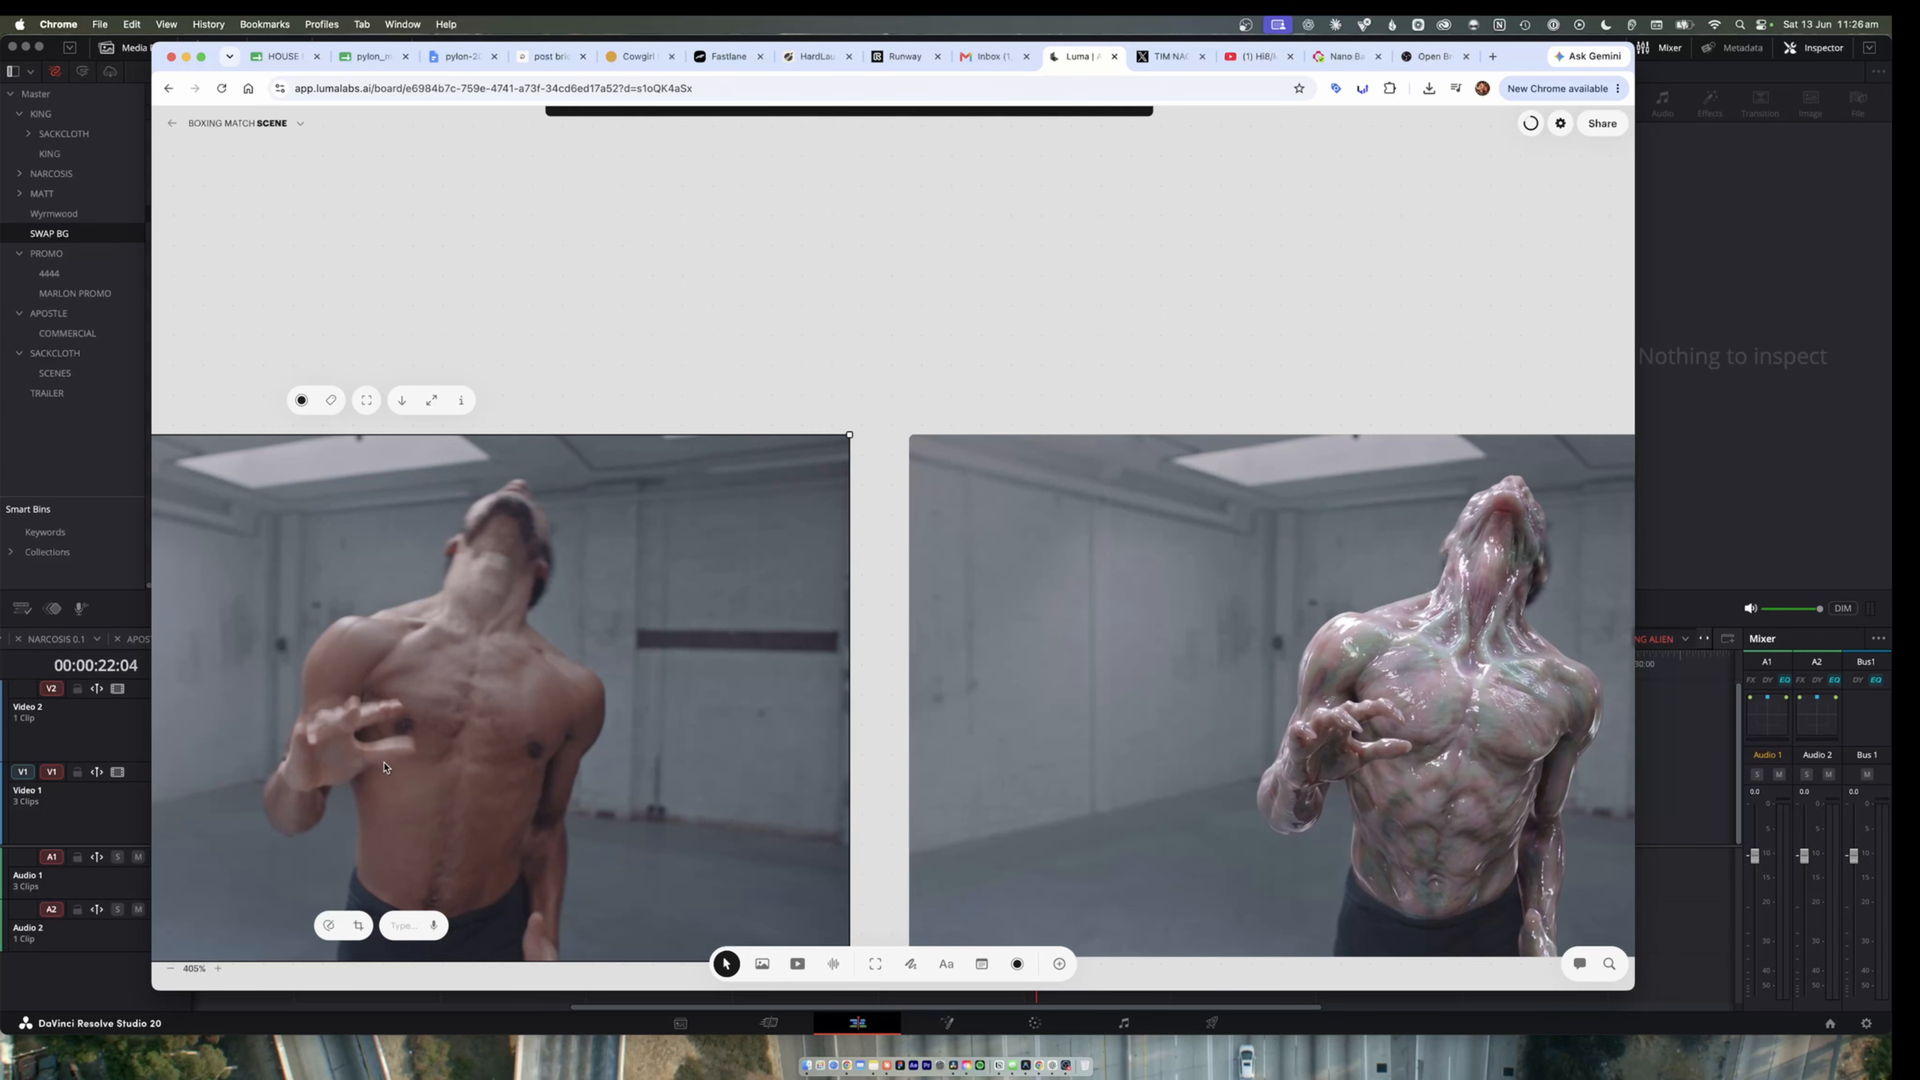
scroll(550, 730, down, 1)
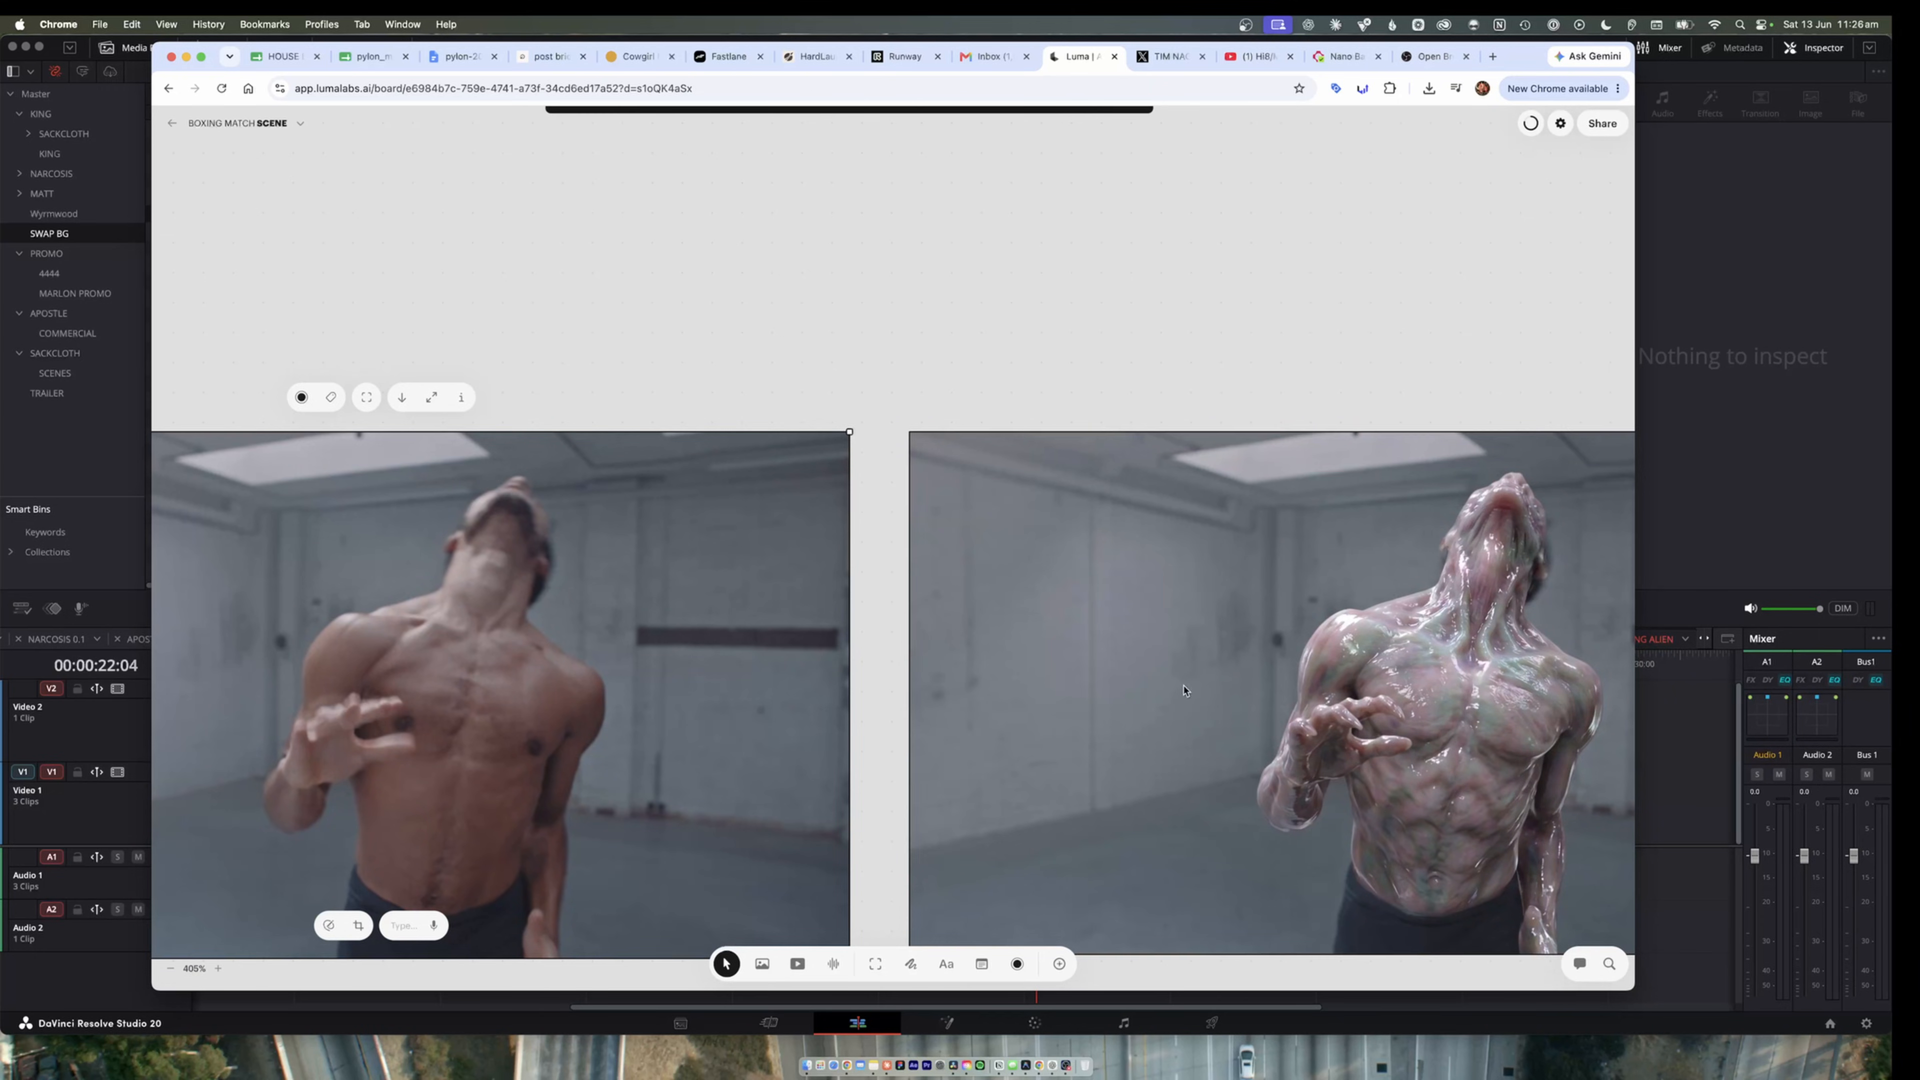
scroll(1130, 678, right, 2)
scroll(1134, 684, right, 6)
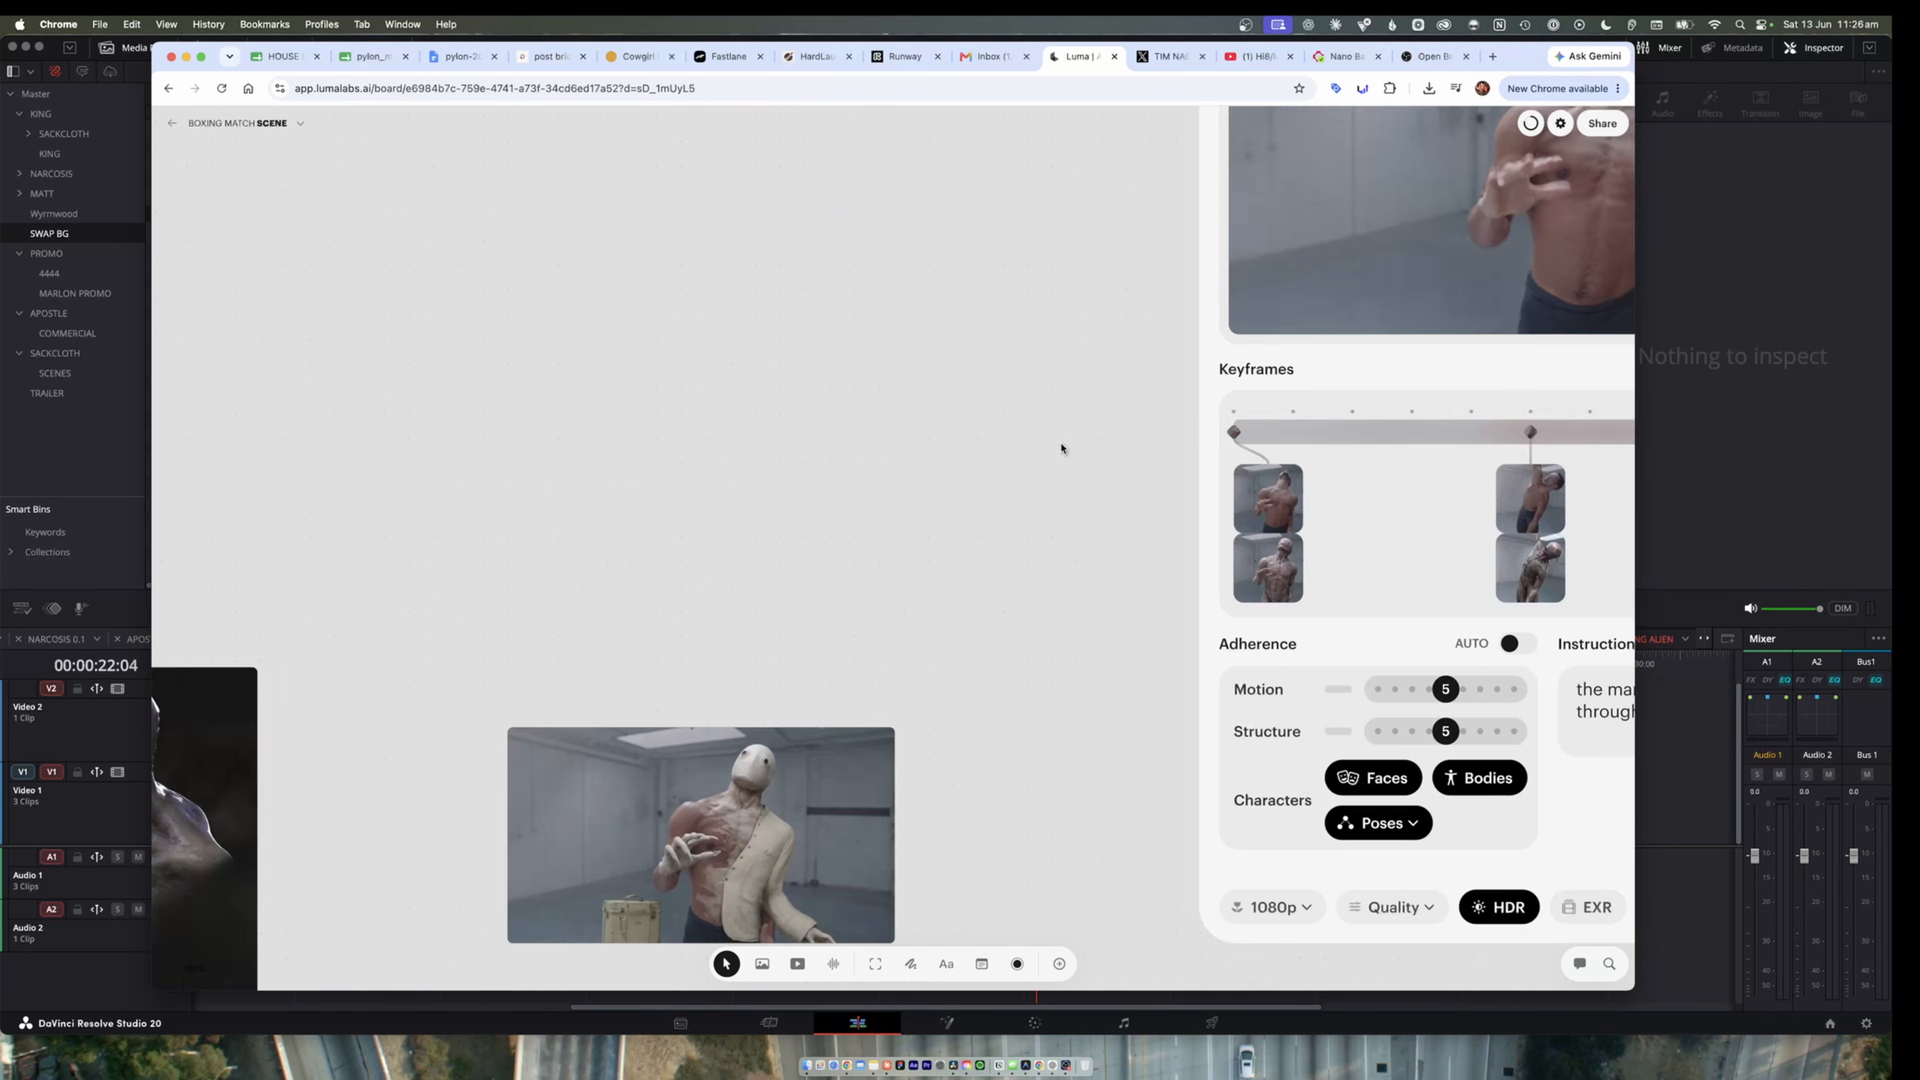
- Review the three keyframe pairs in the Modify Video setup against the extracted frames and their alien versions
scroll(1062, 446, right, 5)
scroll(762, 557, down, 6)
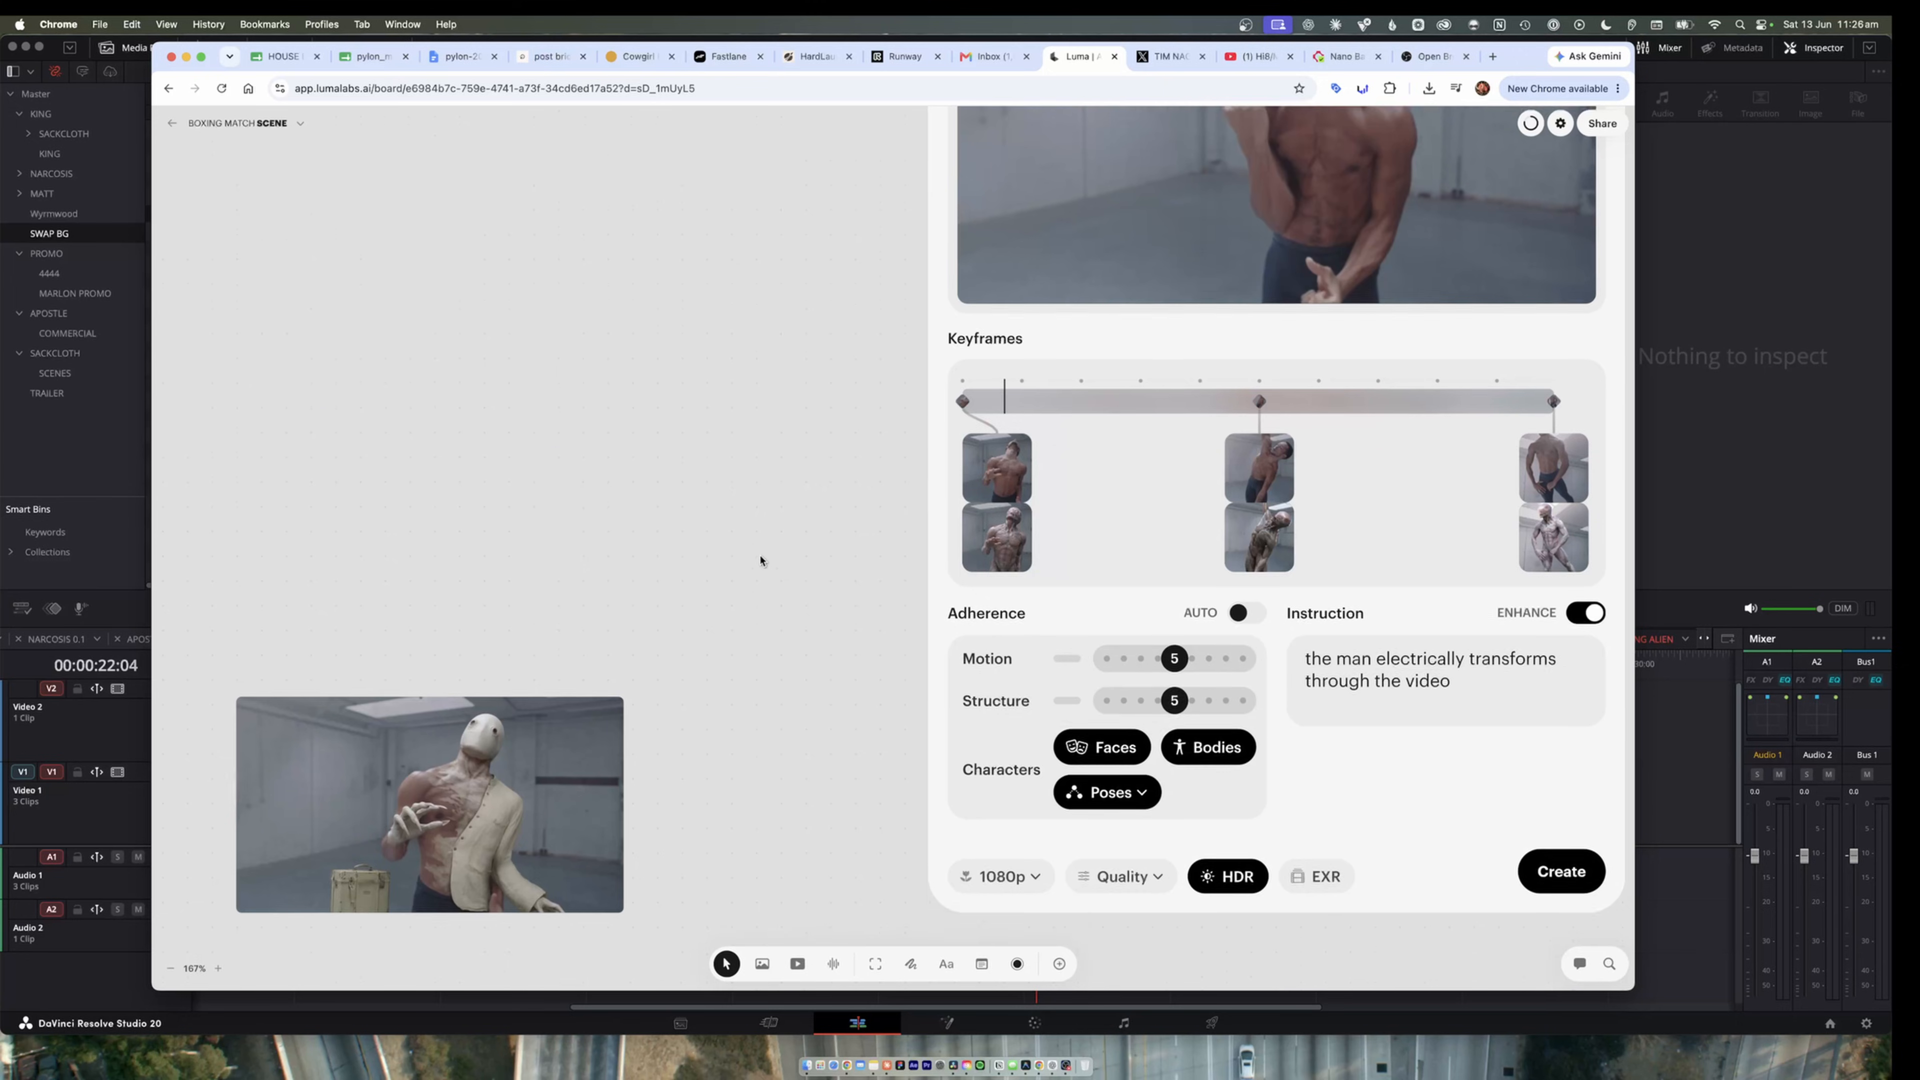
scroll(731, 647, down, 10)
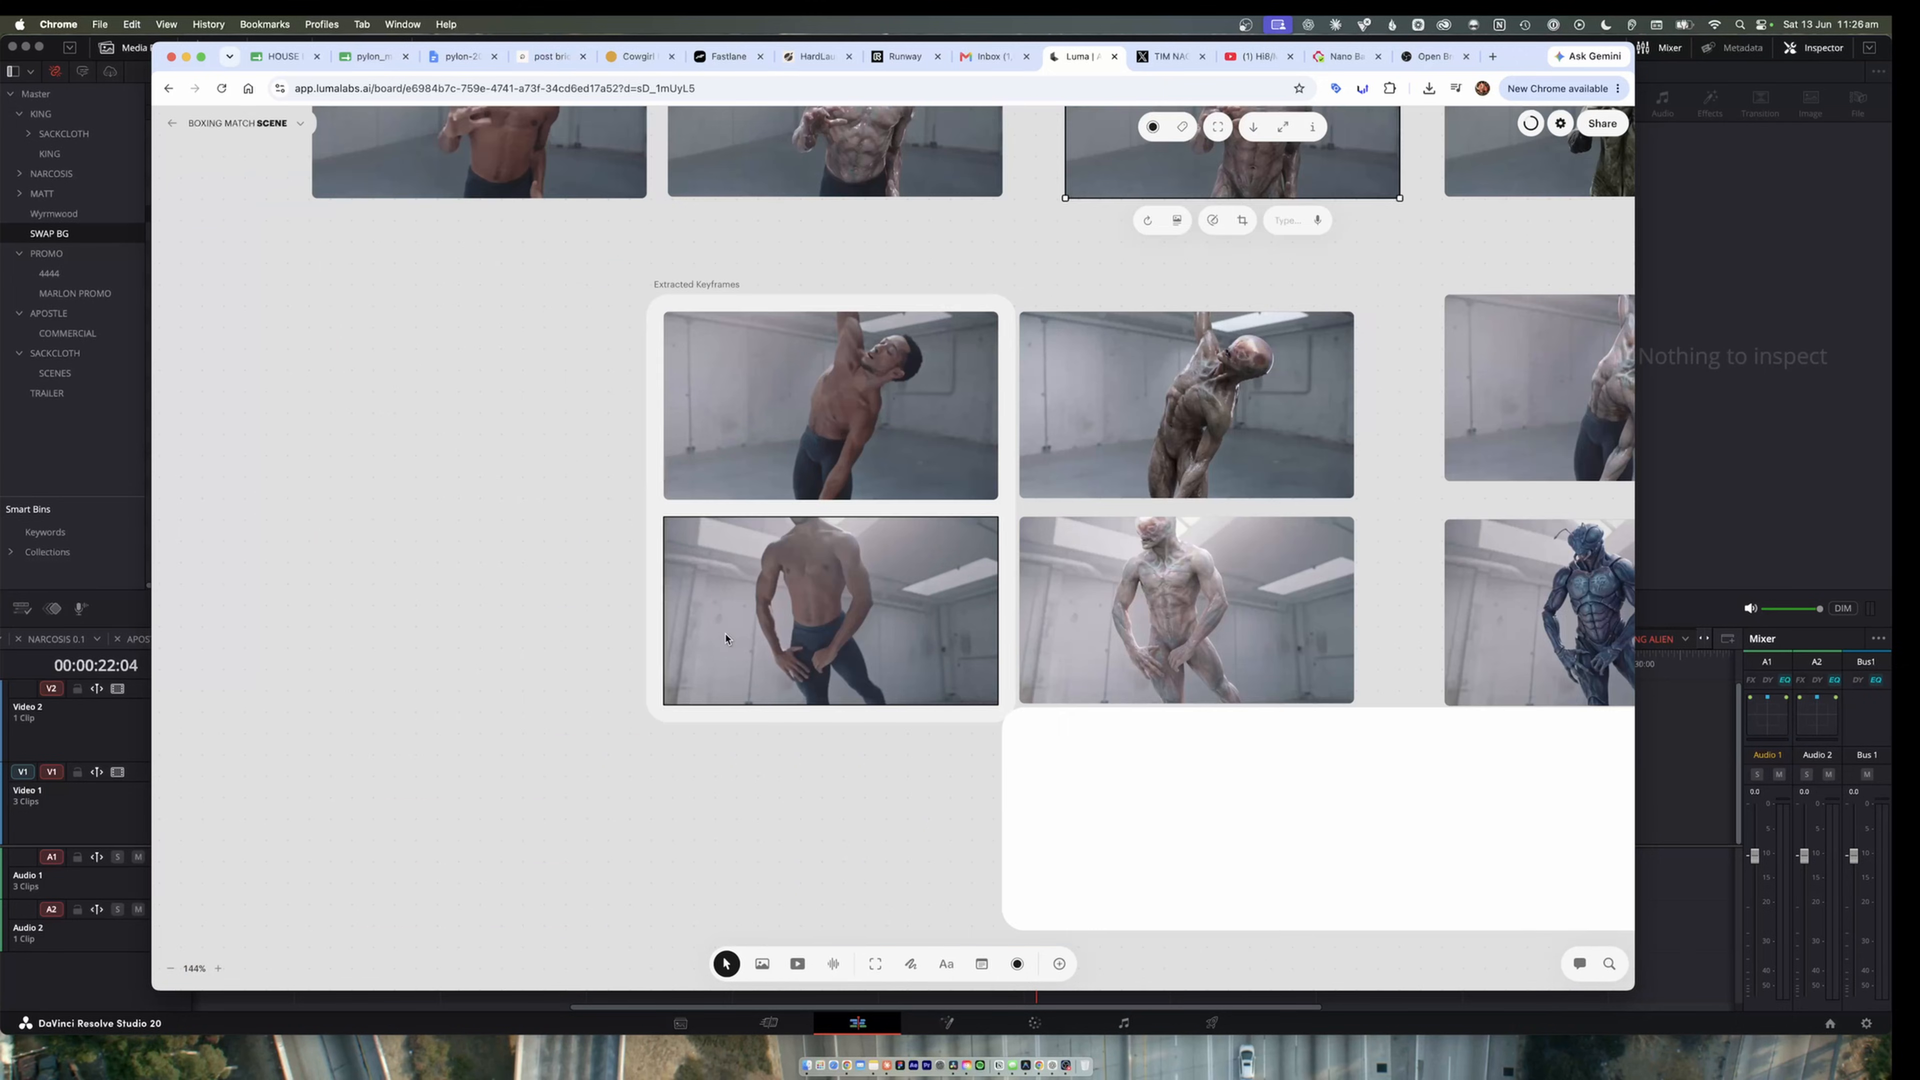
drag(865, 431, 737, 441)
click(1254, 412)
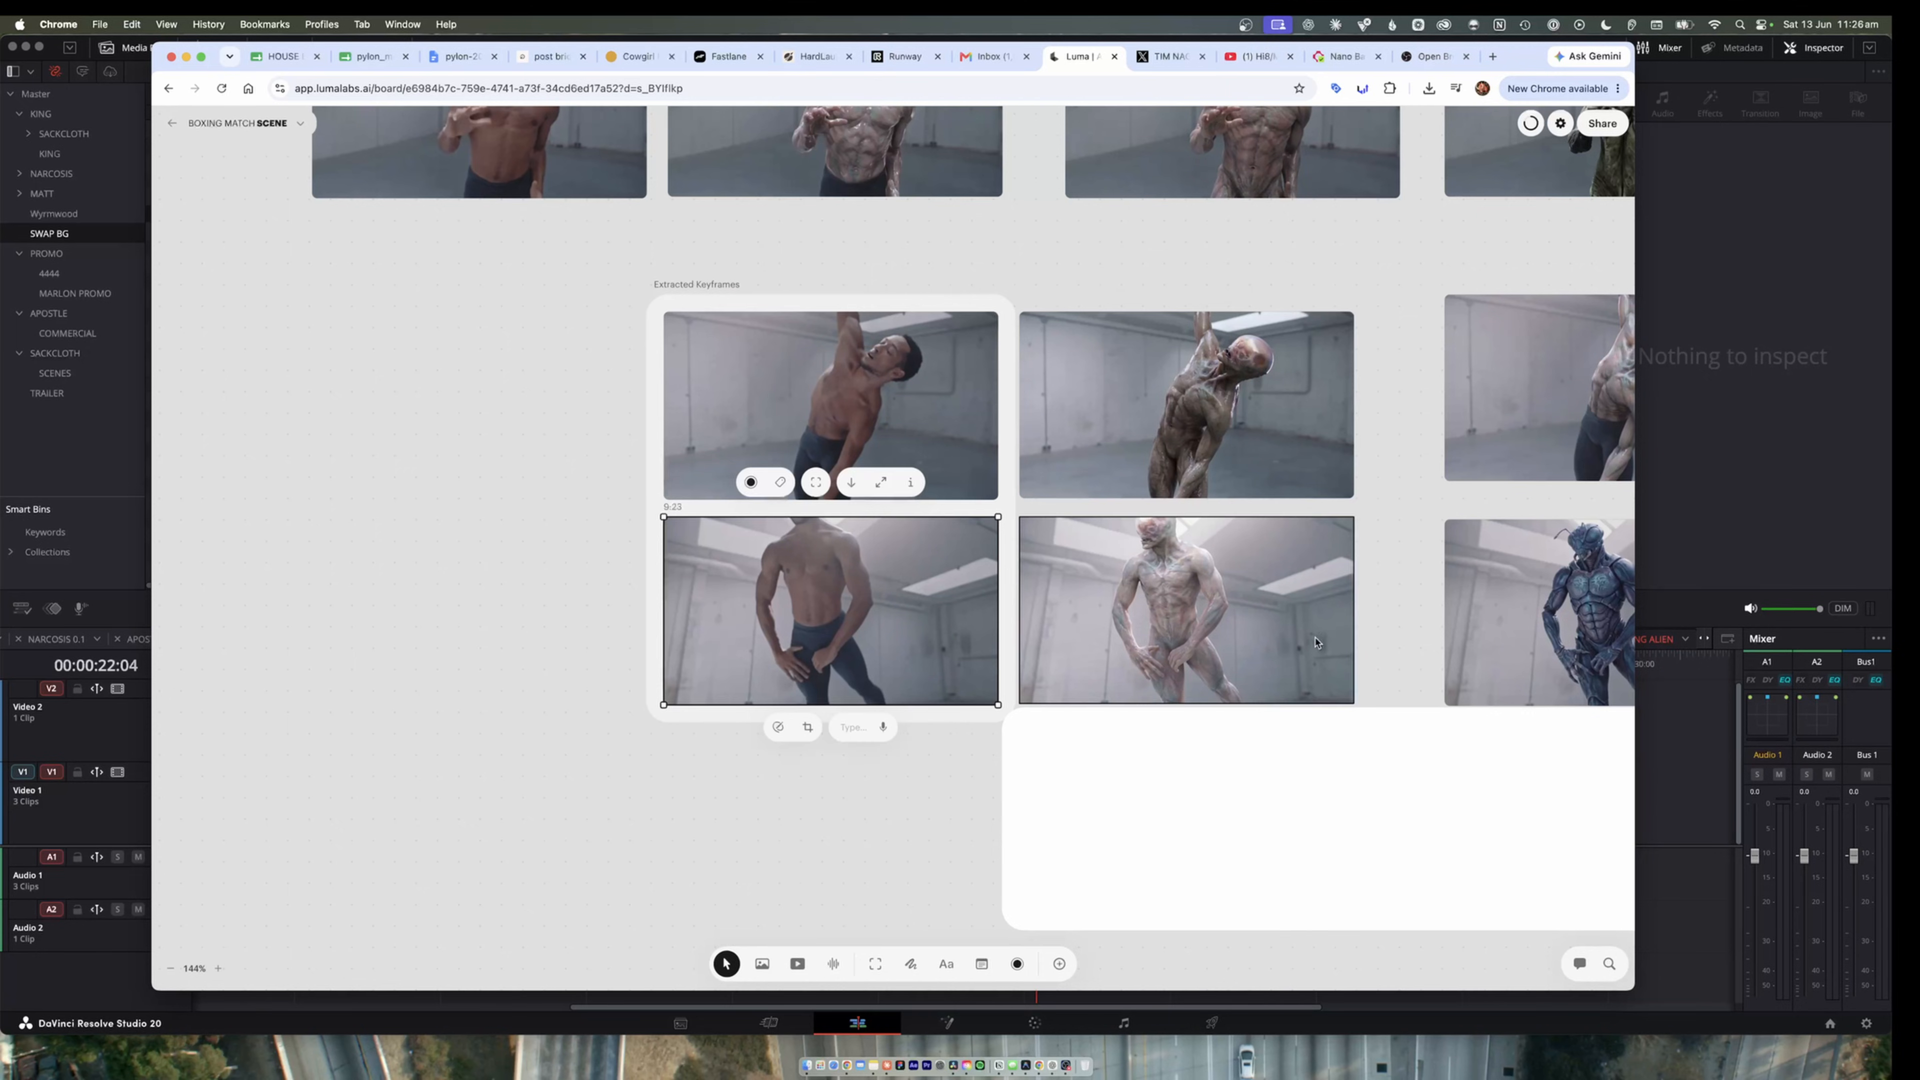
scroll(1215, 632, down, 5)
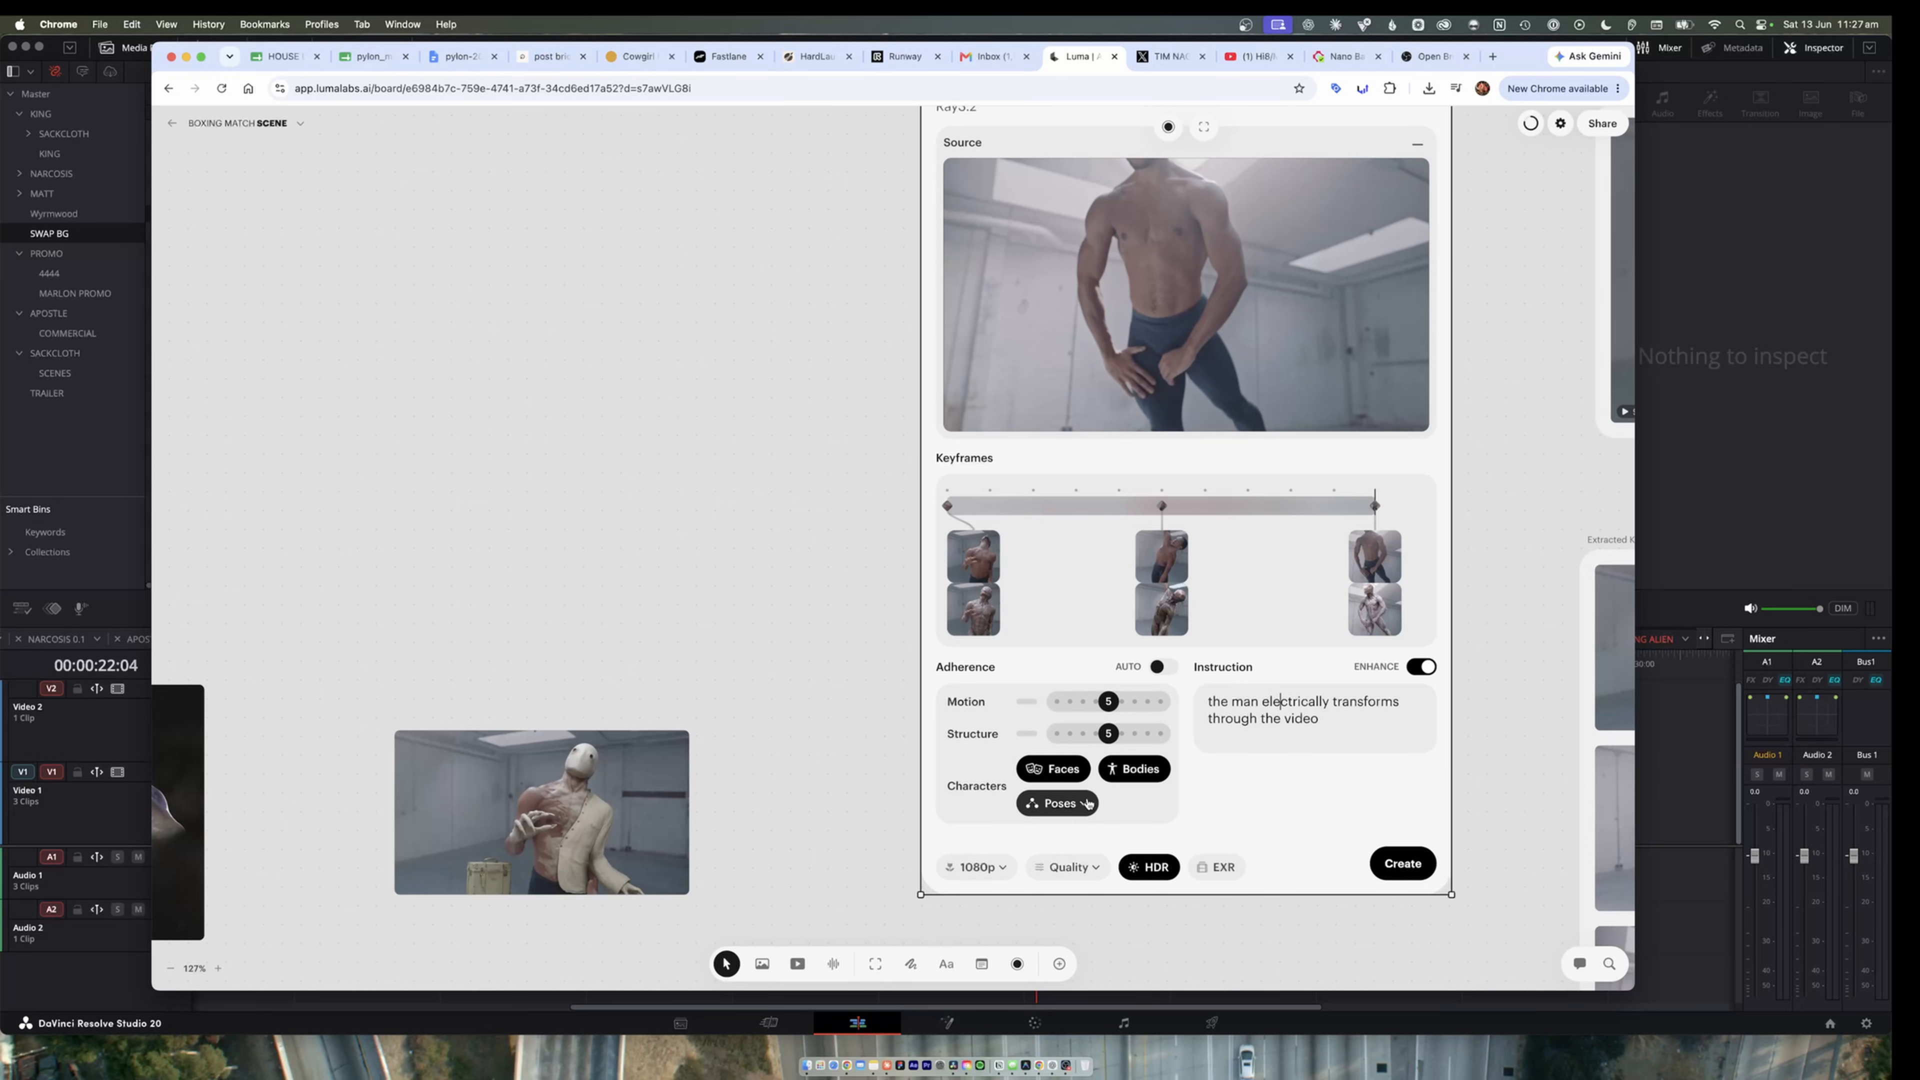
- Choose 1080p output resolution and the Quality mode for the Ray3.2 Modify Video generation
click(1003, 870)
click(1001, 869)
click(1002, 869)
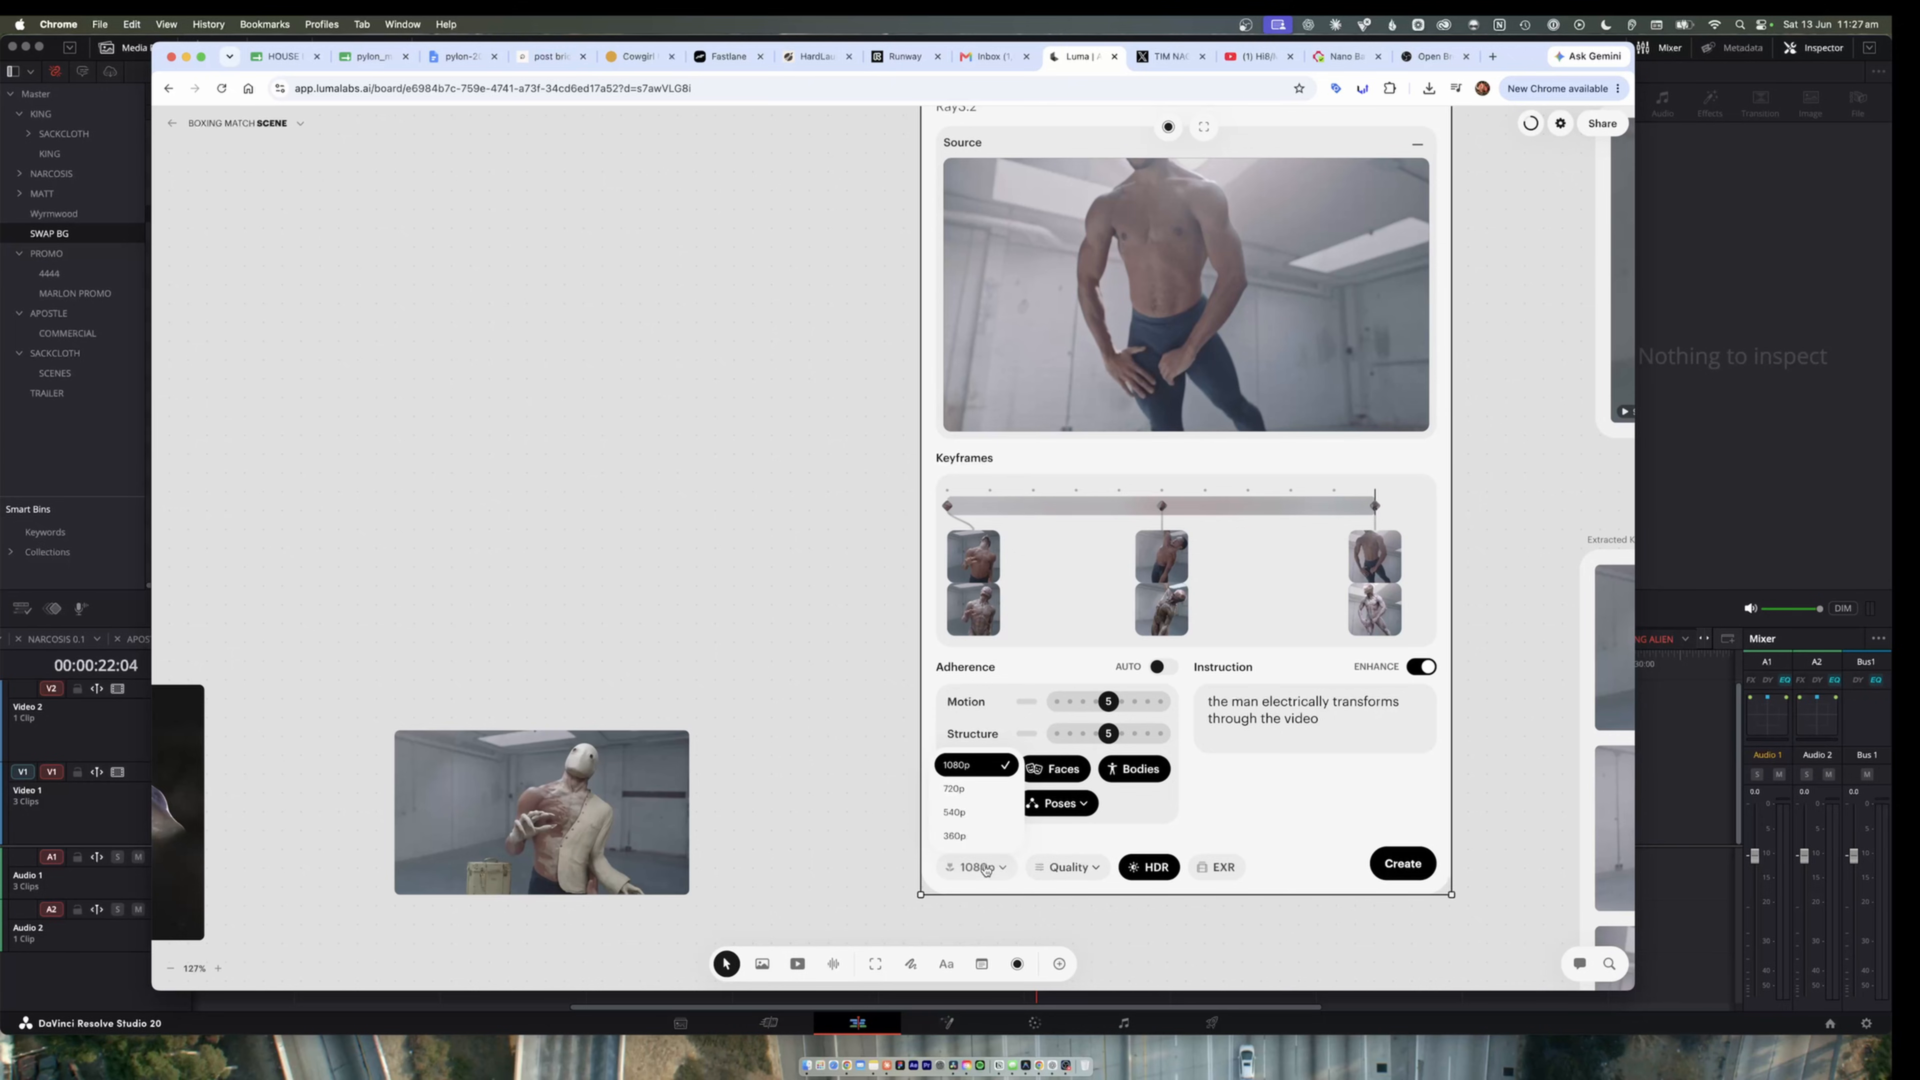
click(998, 765)
click(1091, 868)
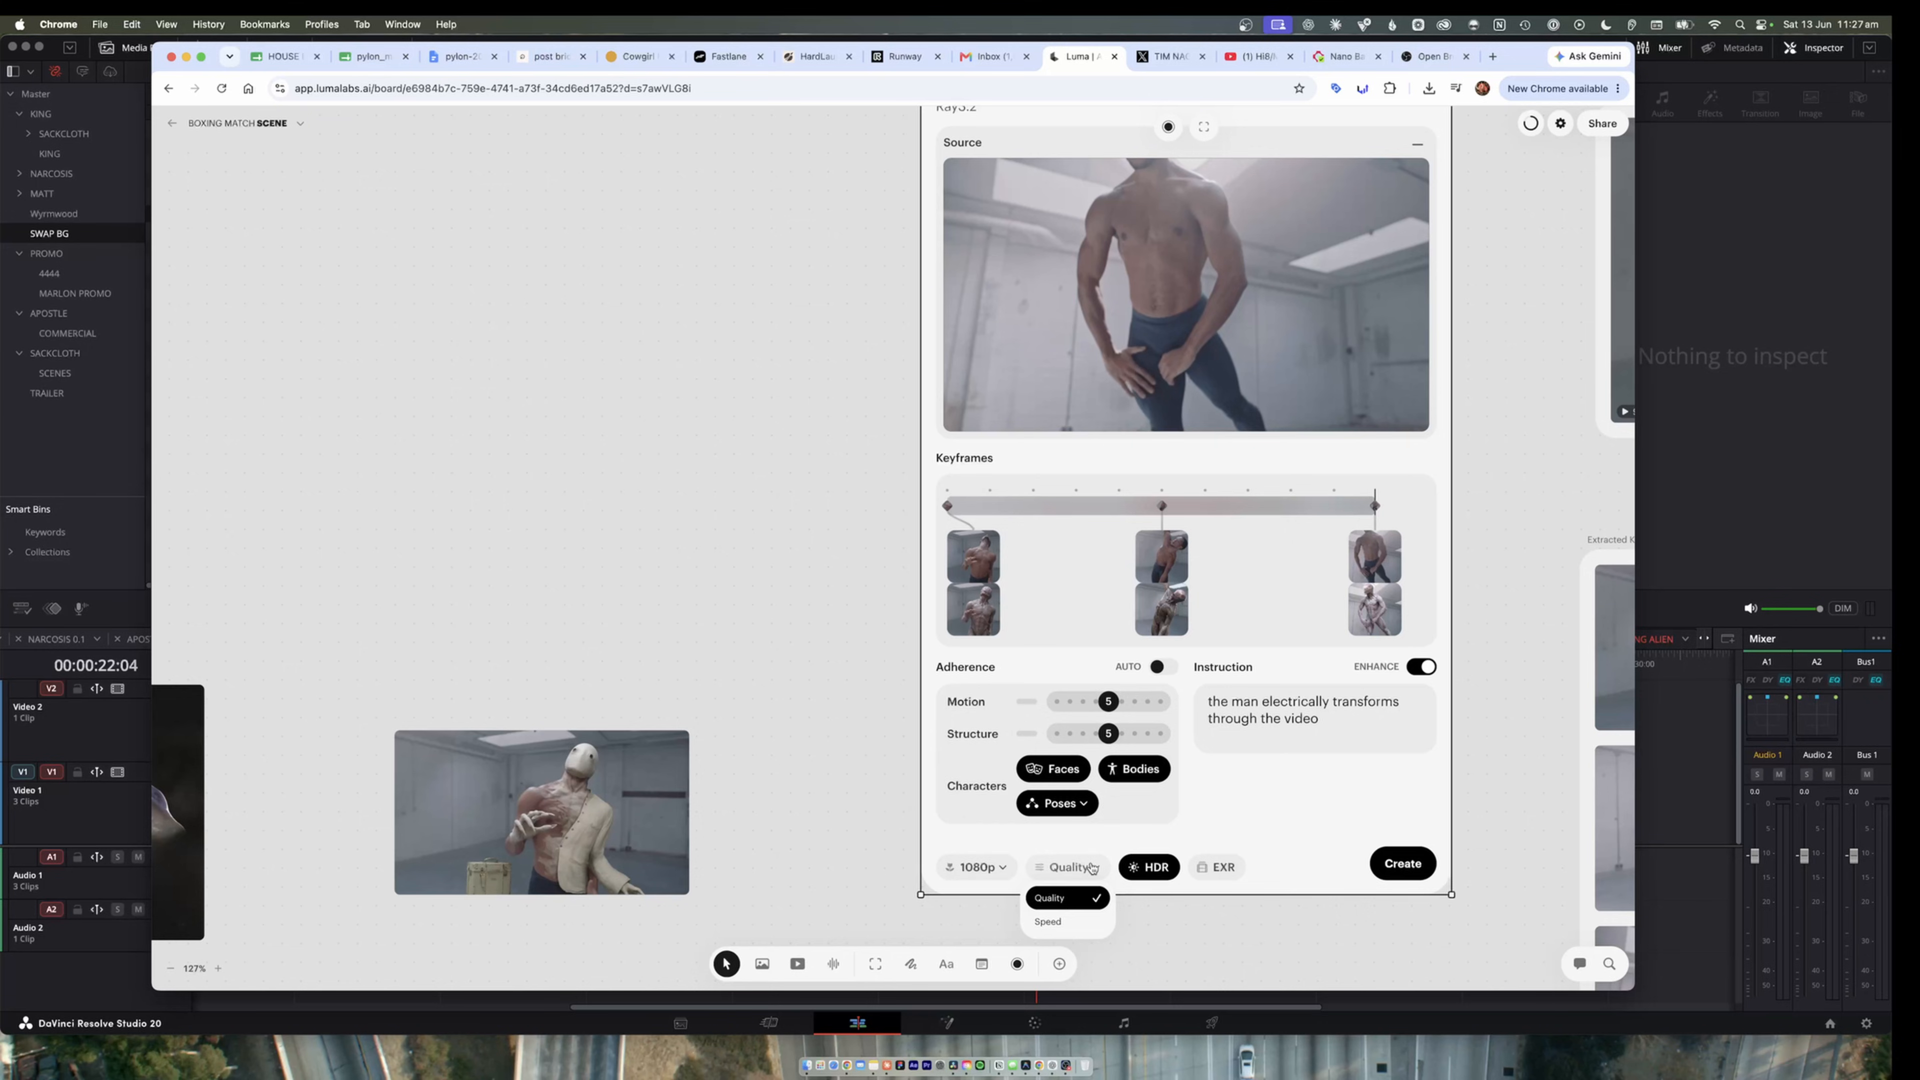
click(1084, 900)
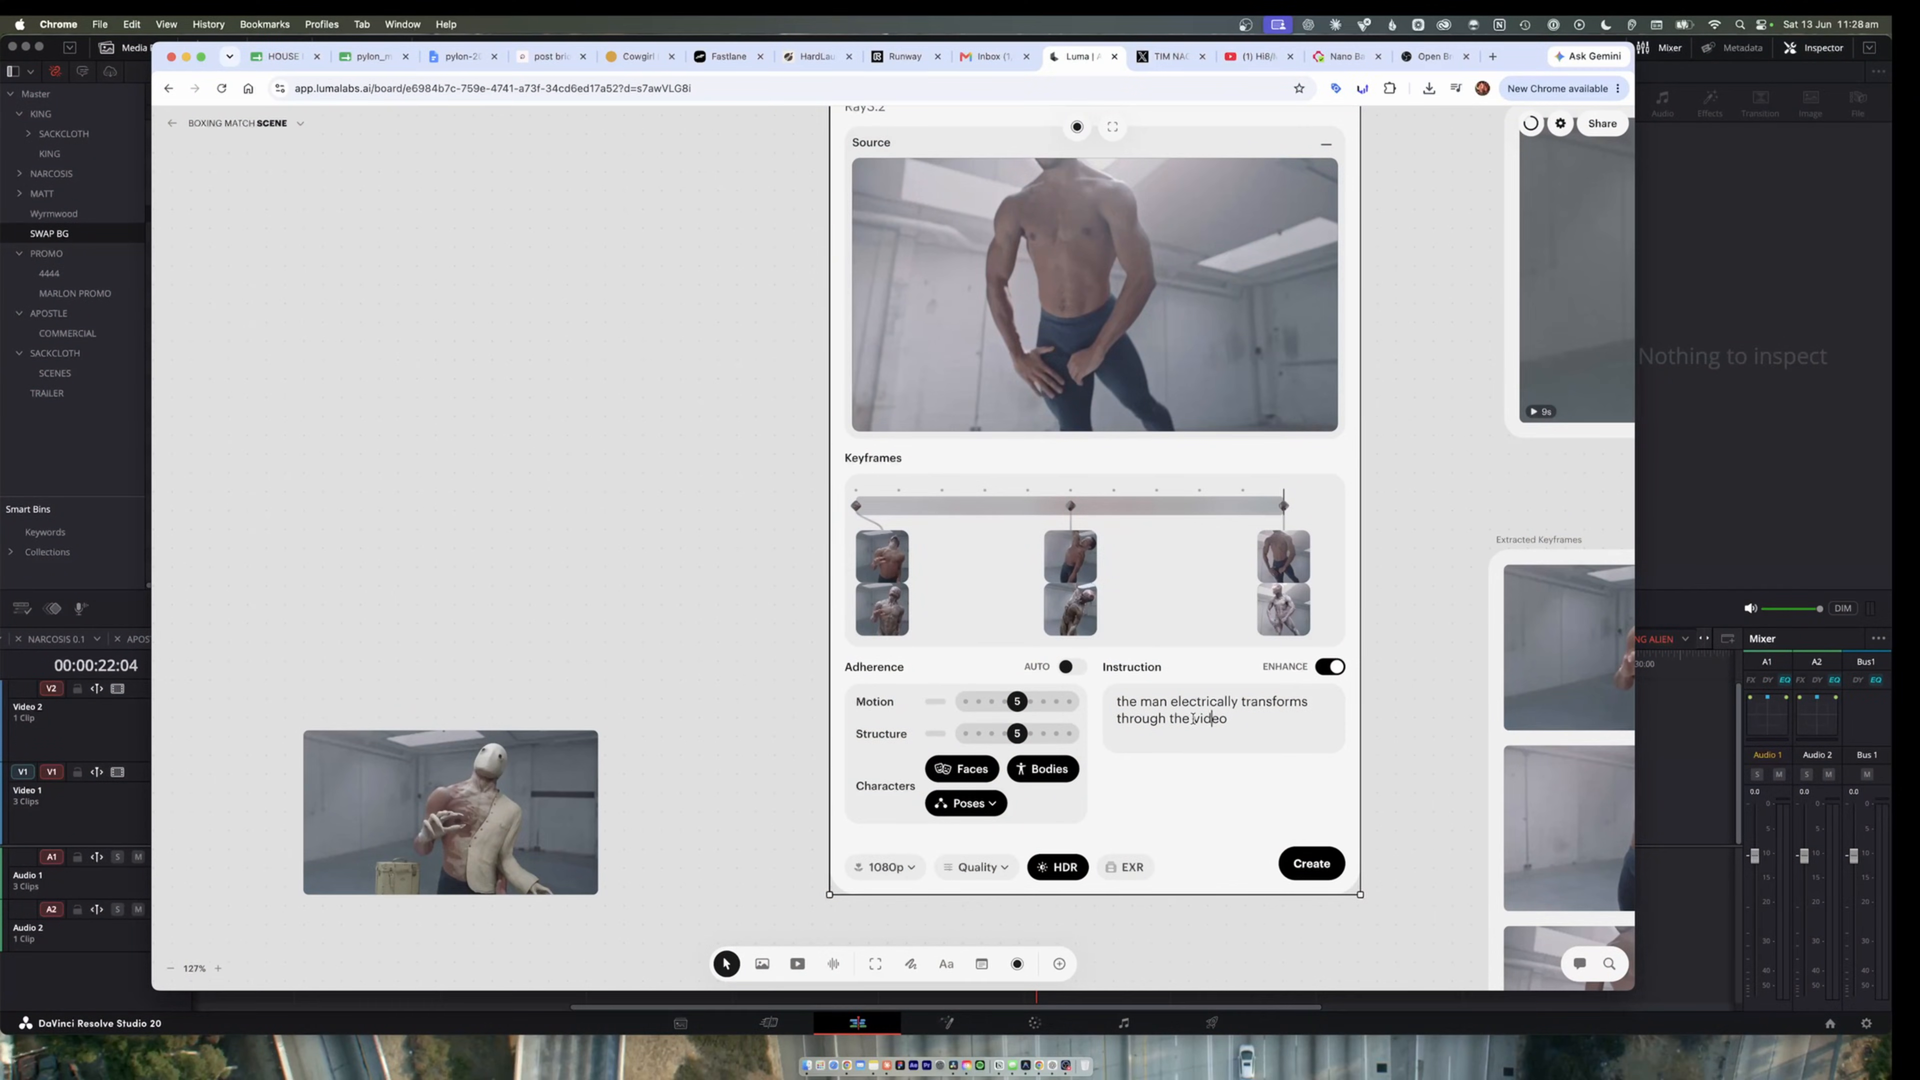
- Examine the Modify Video instruction about the man transforming electrically, together with its keyframe timeline
scroll(1257, 711, up, 5)
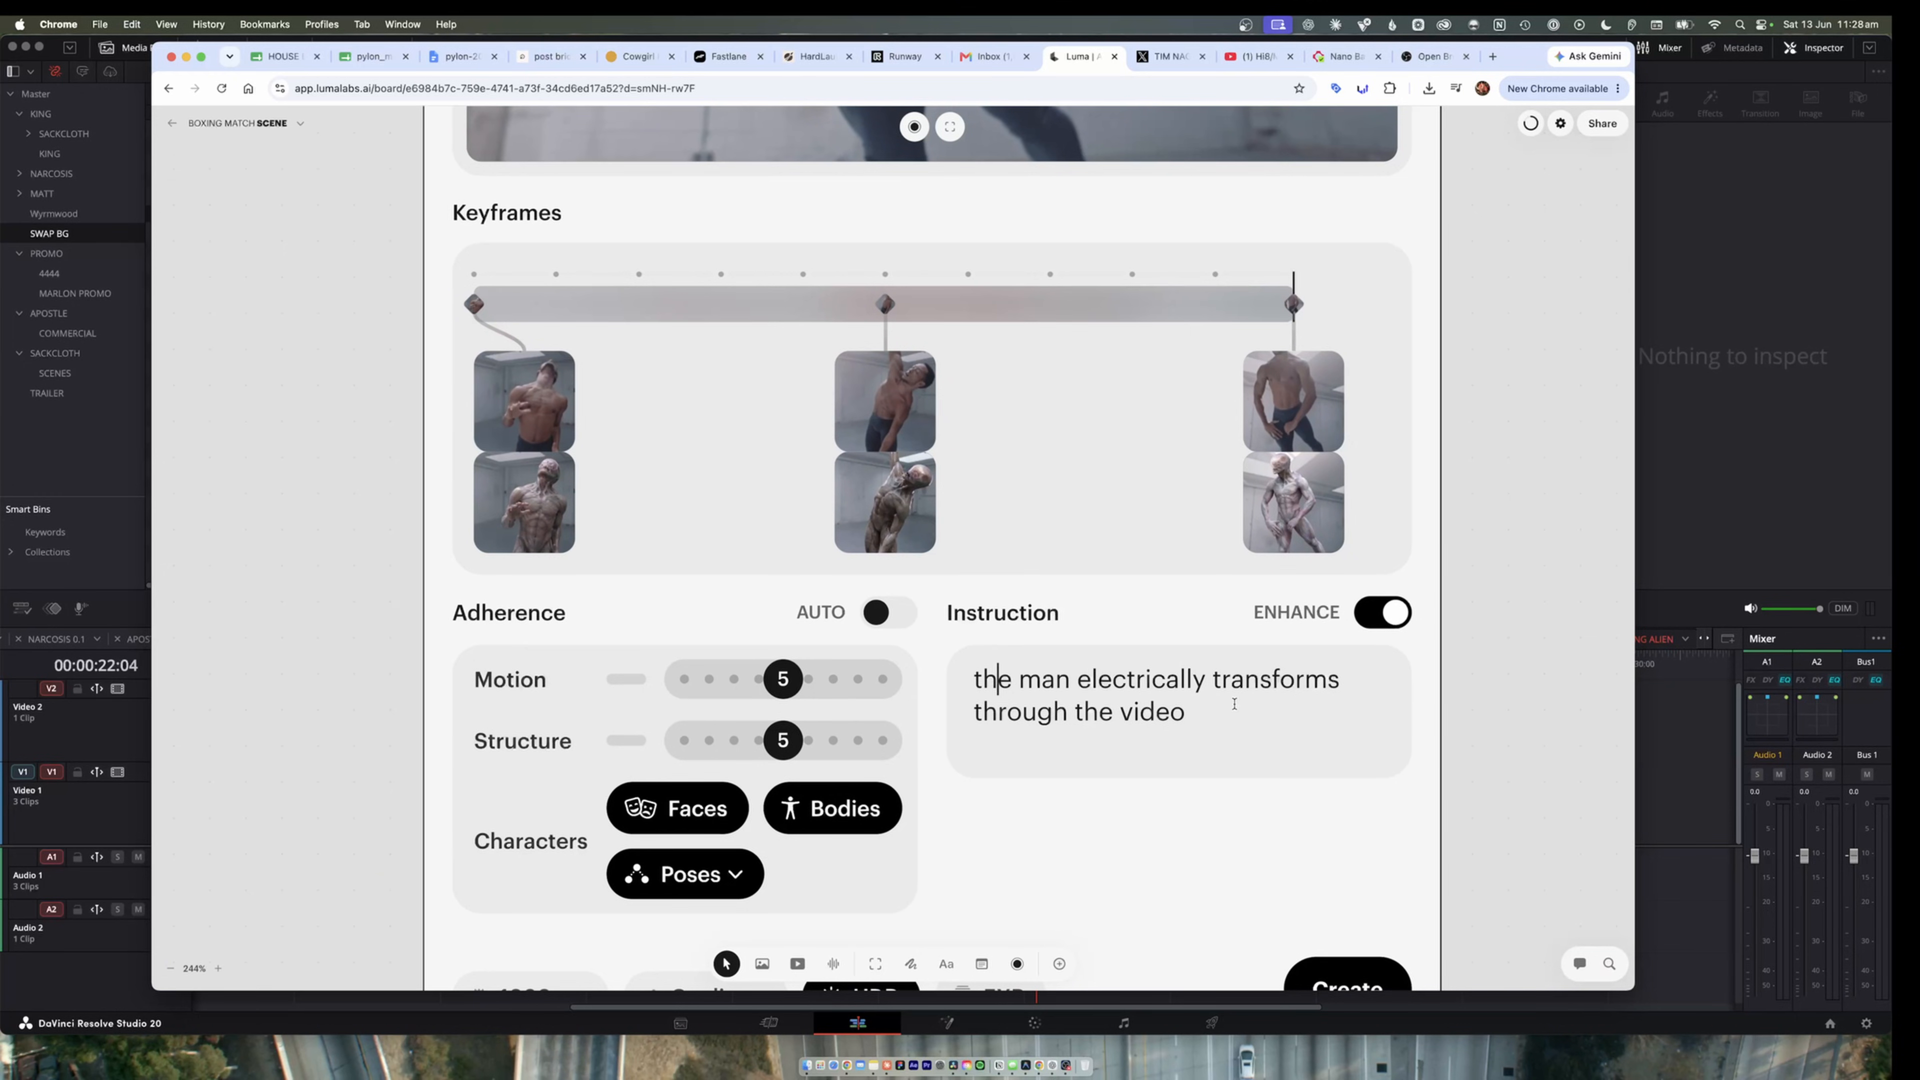
key(super+a)
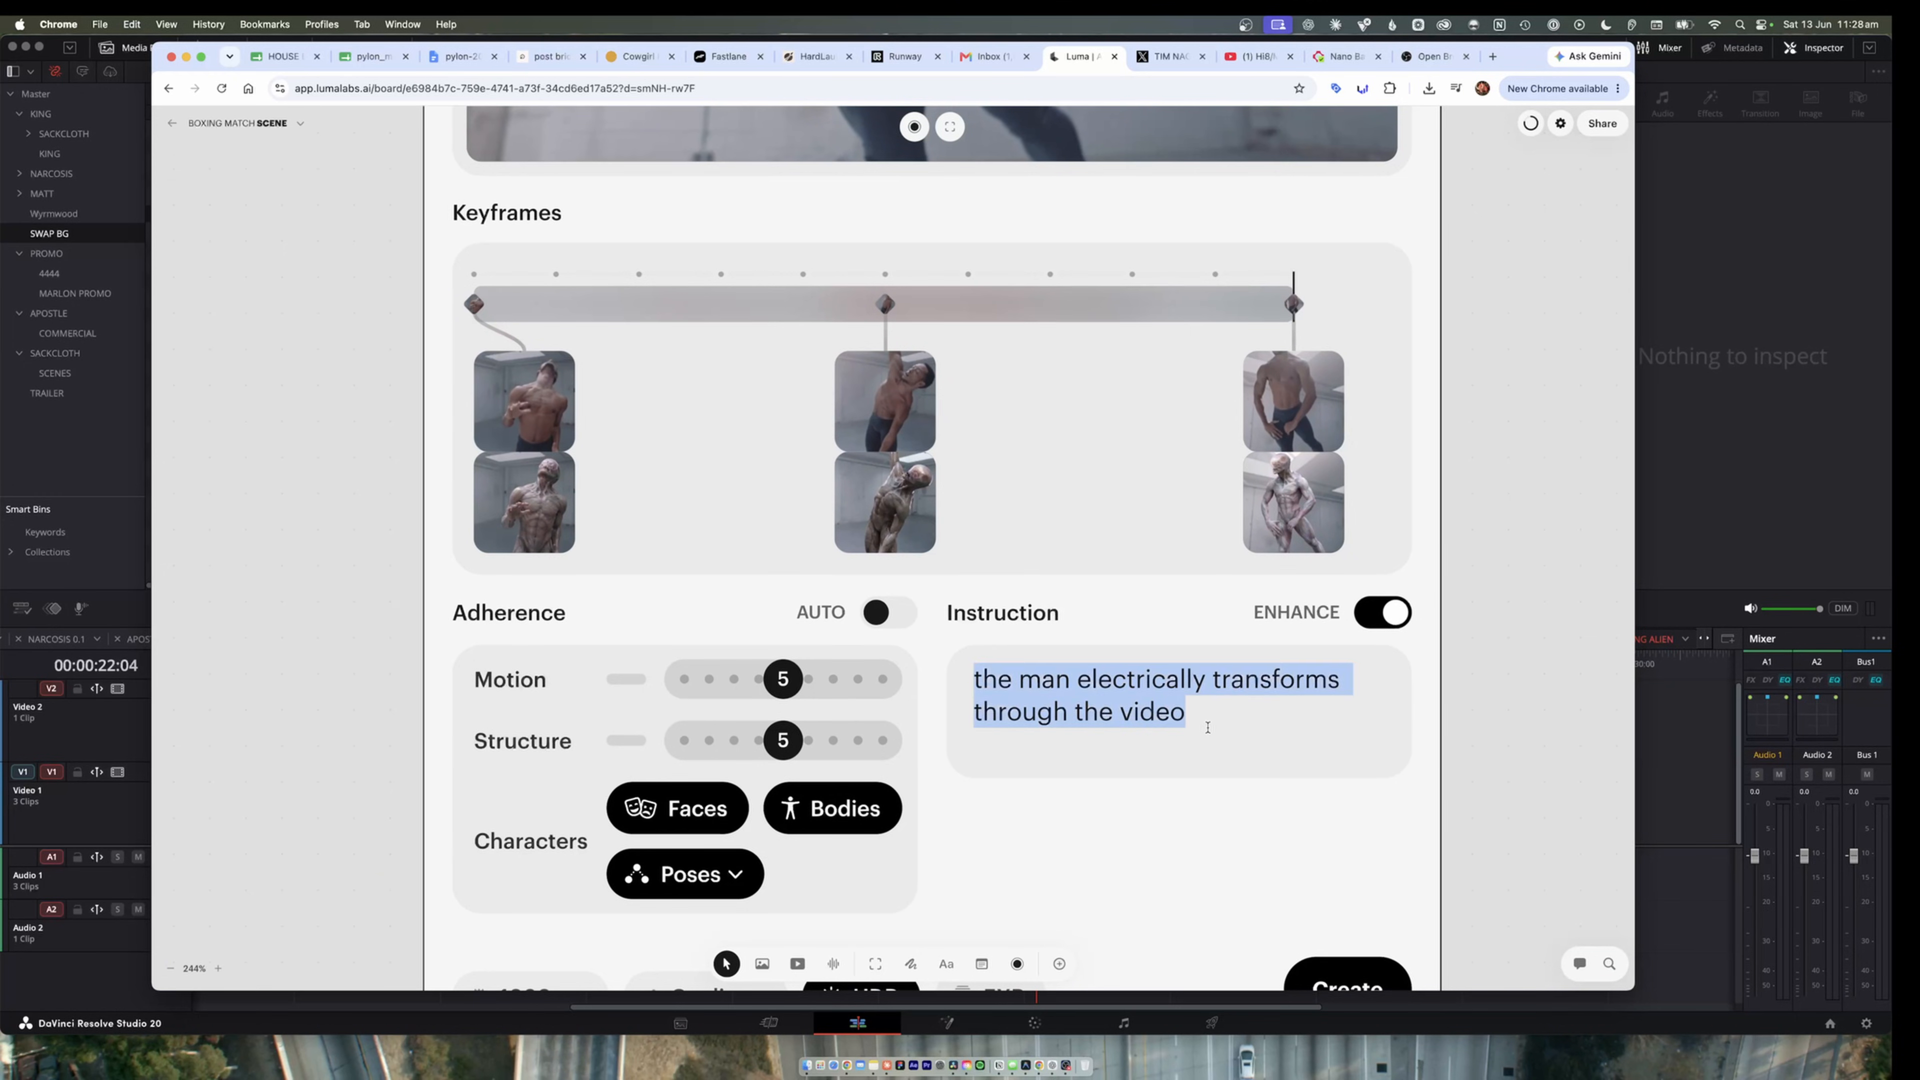
scroll(1207, 727, down, 6)
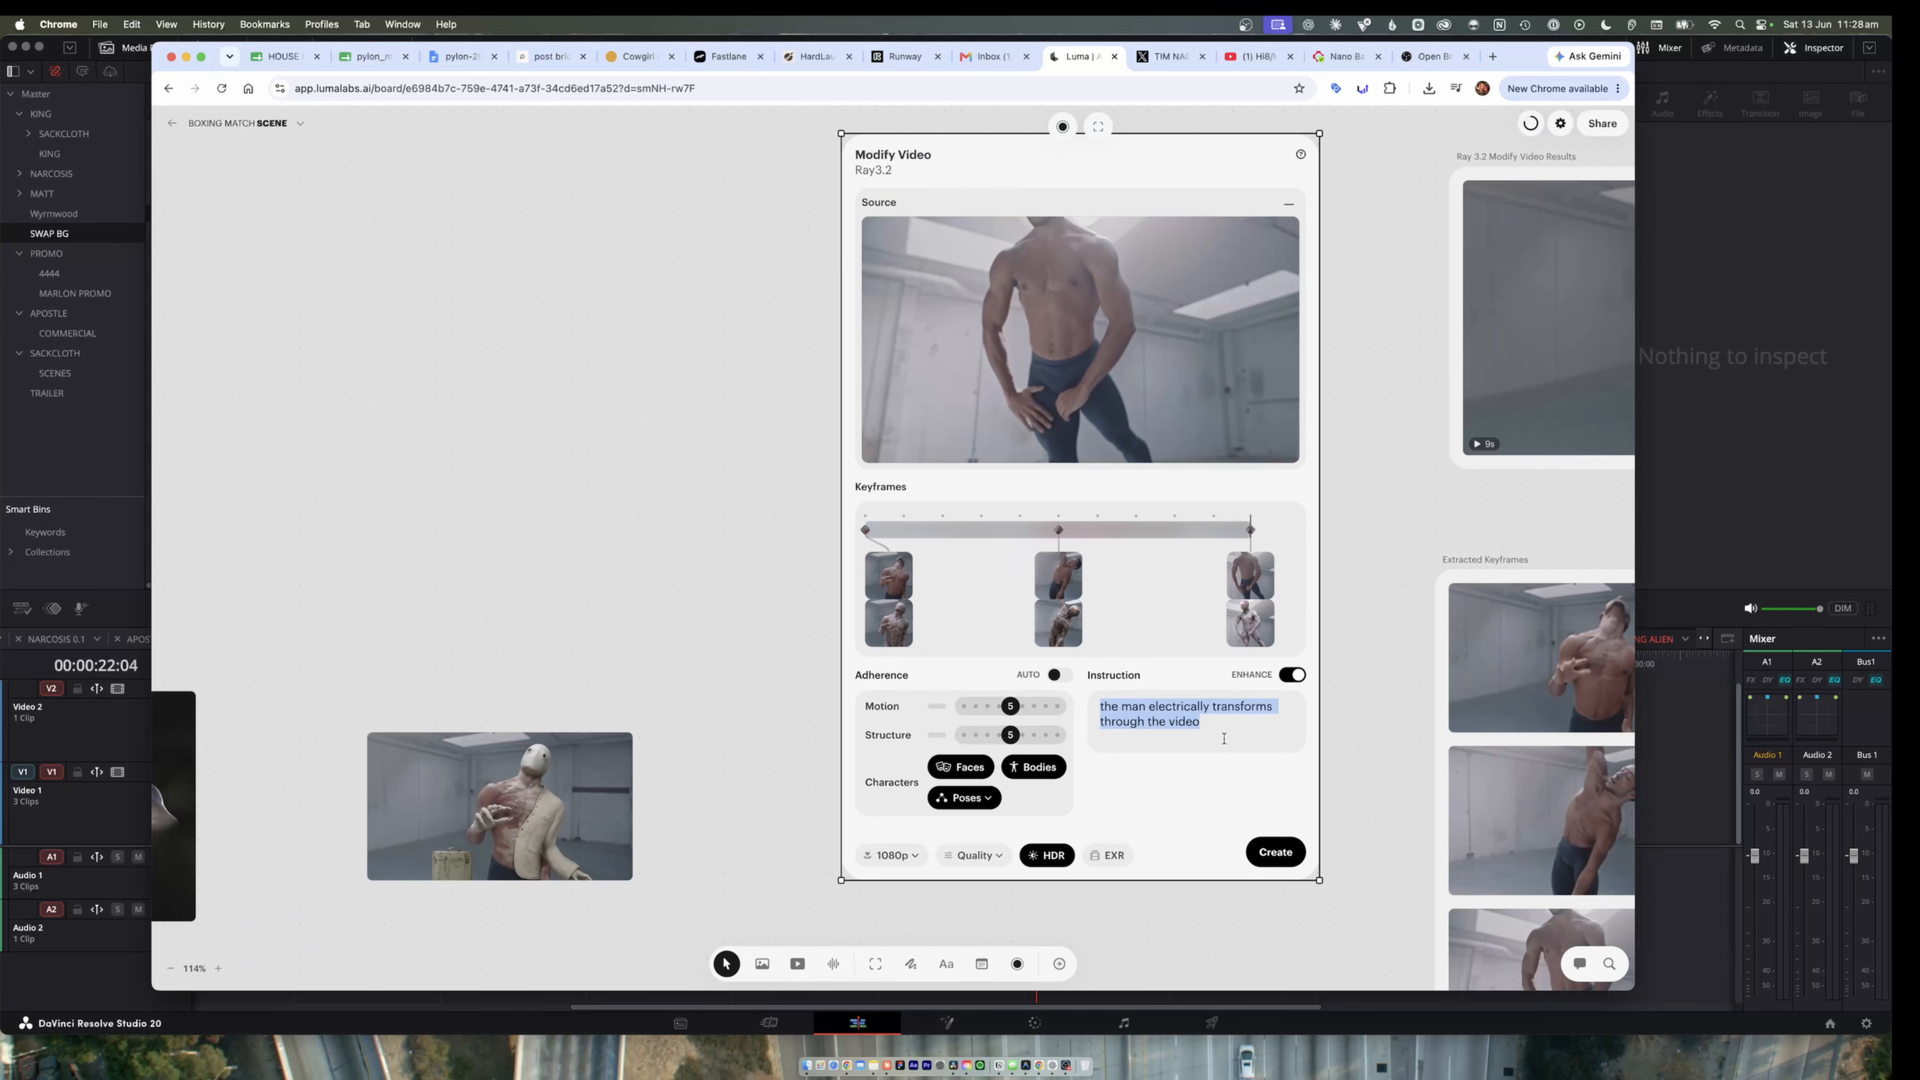
scroll(1224, 737, up, 3)
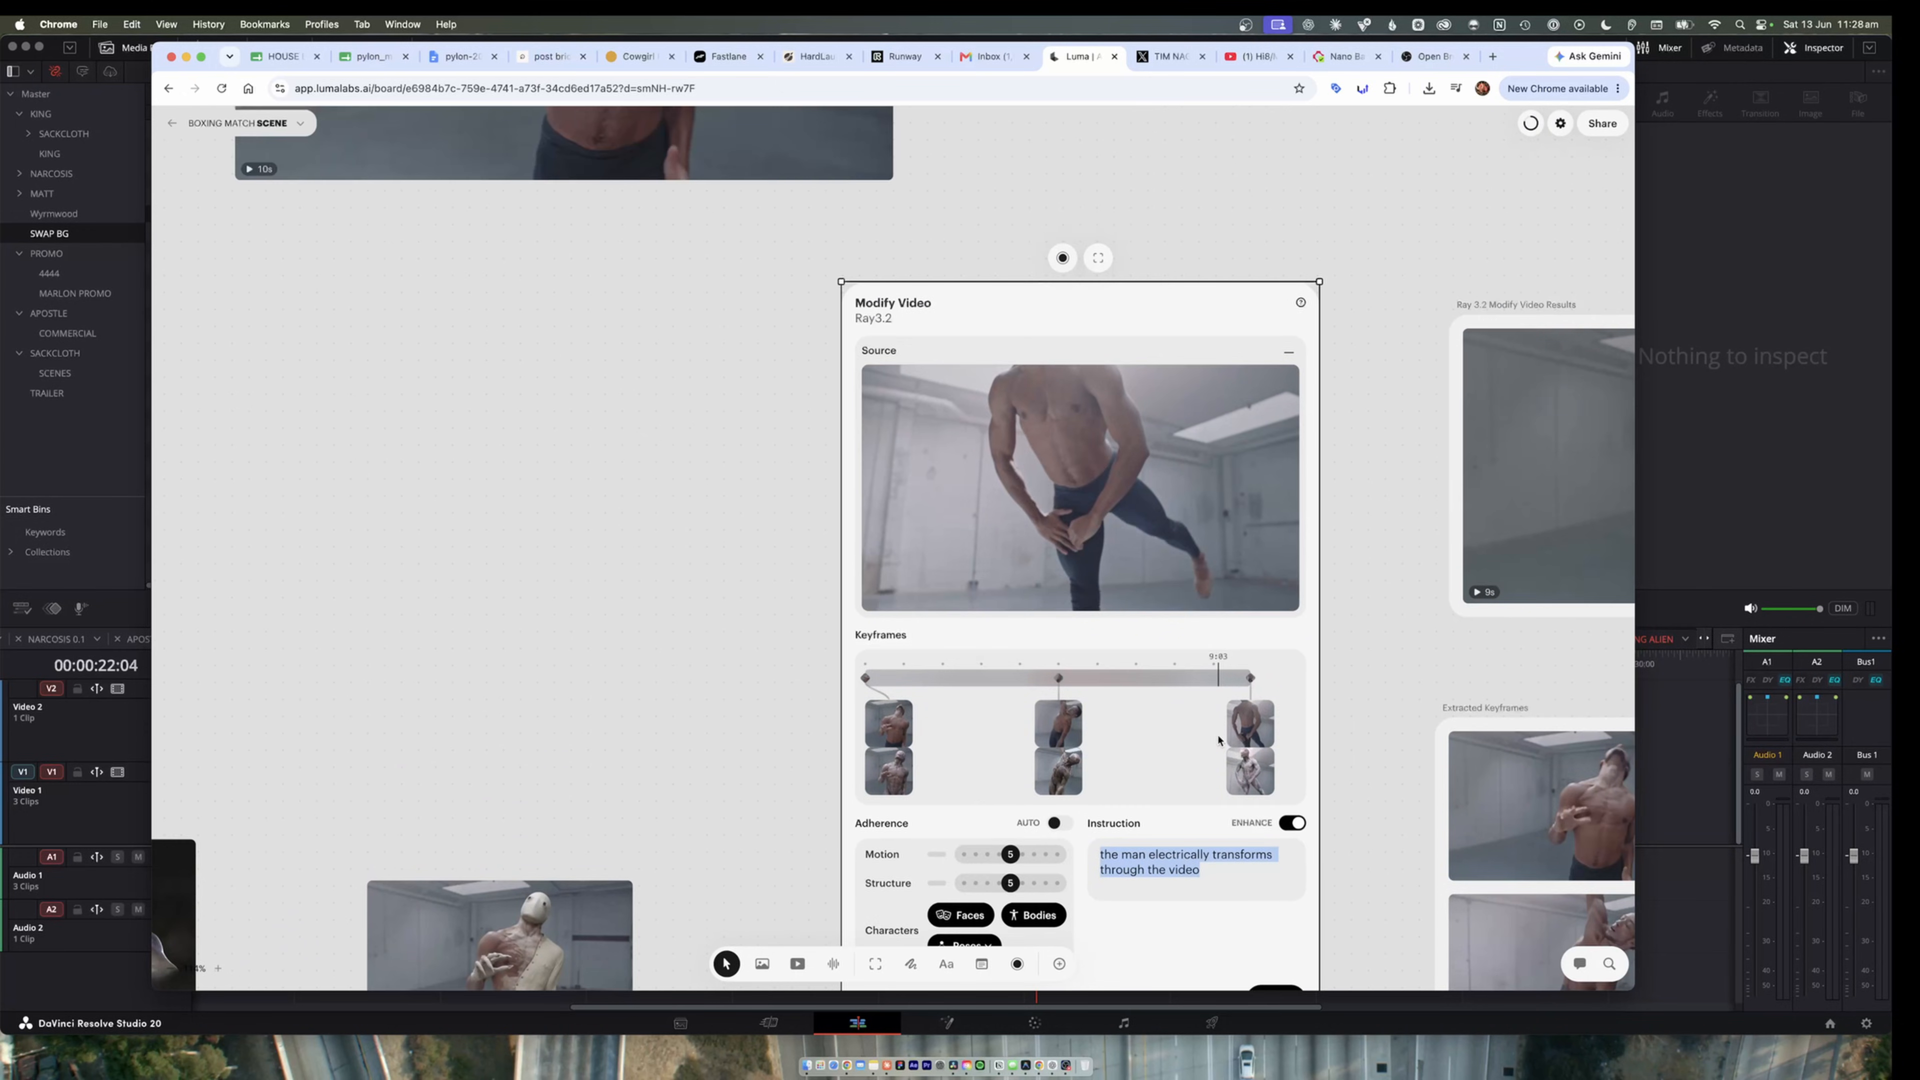
- Review the instruction wording and the first alien keyframe against the Ray 3.2 Modify Video result
scroll(1331, 605, right, 10)
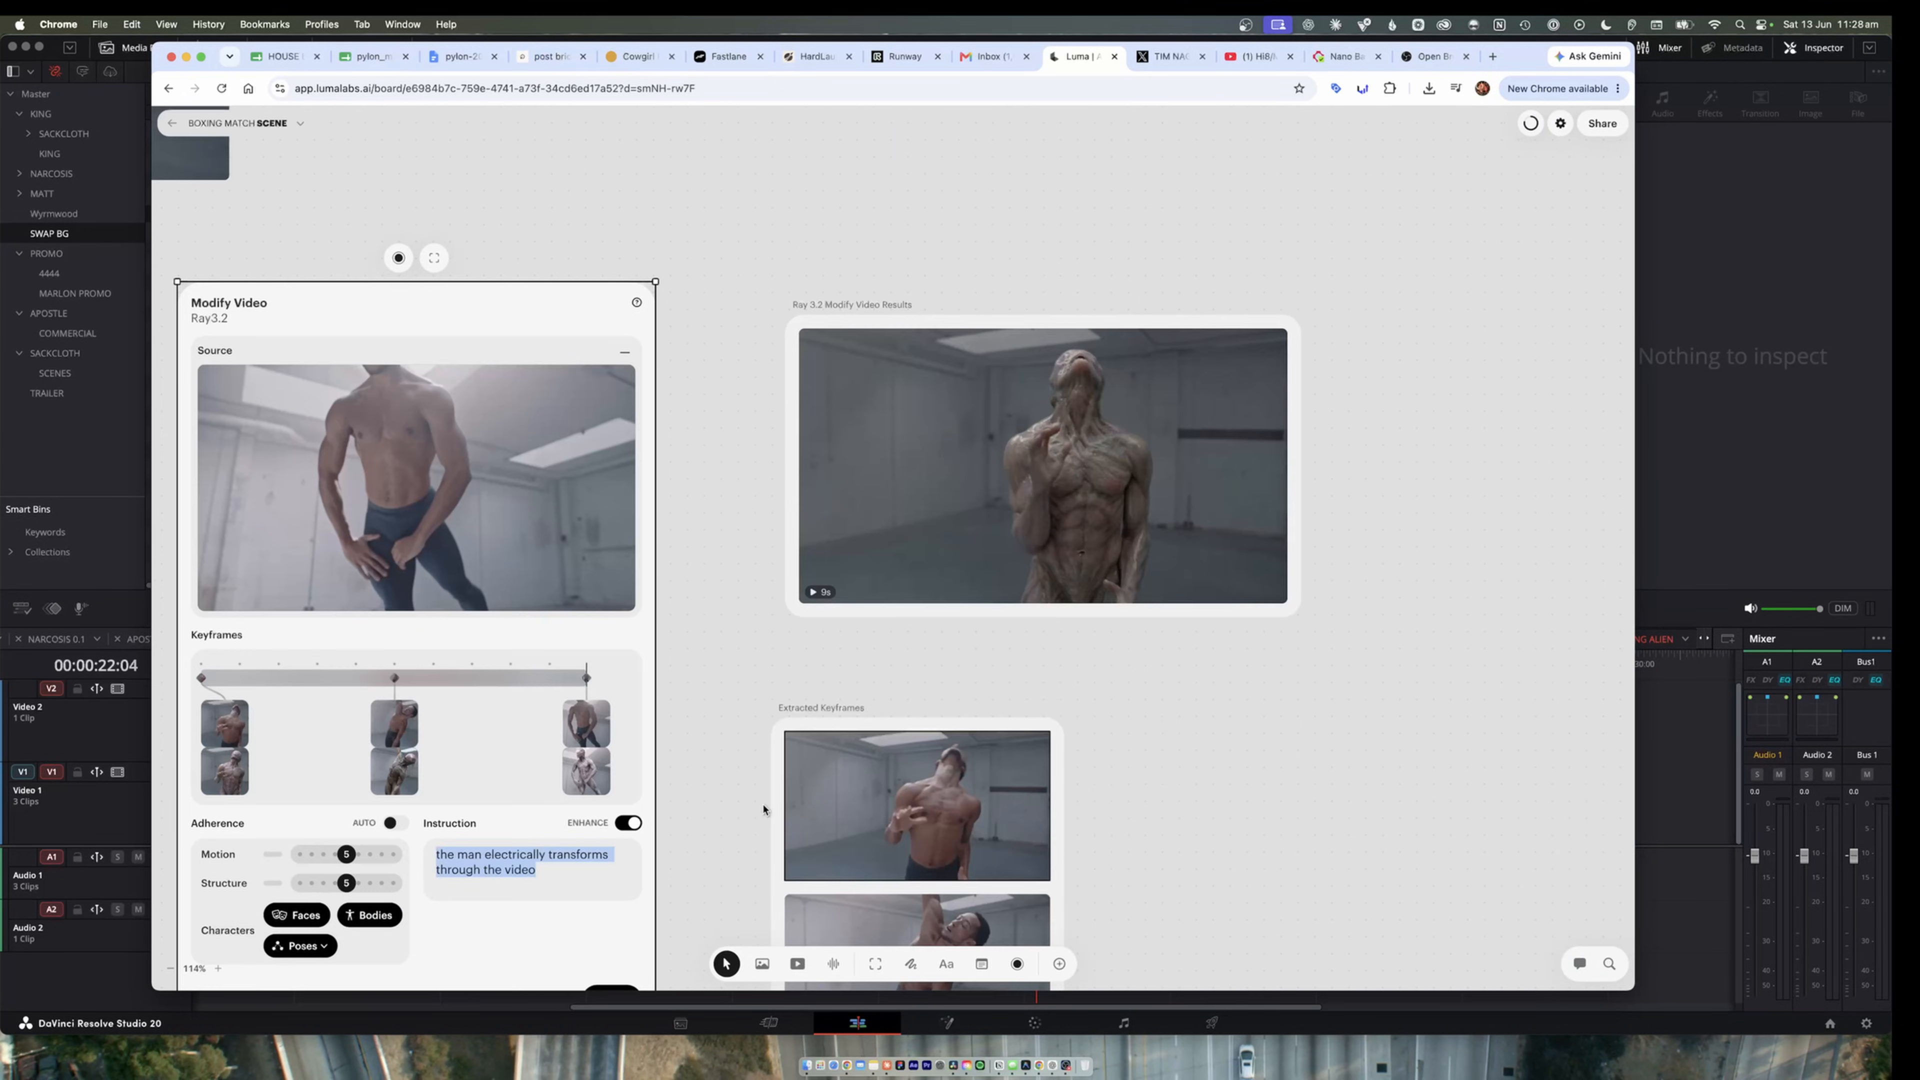
double_click(518, 869)
drag(560, 878, 332, 848)
click(508, 855)
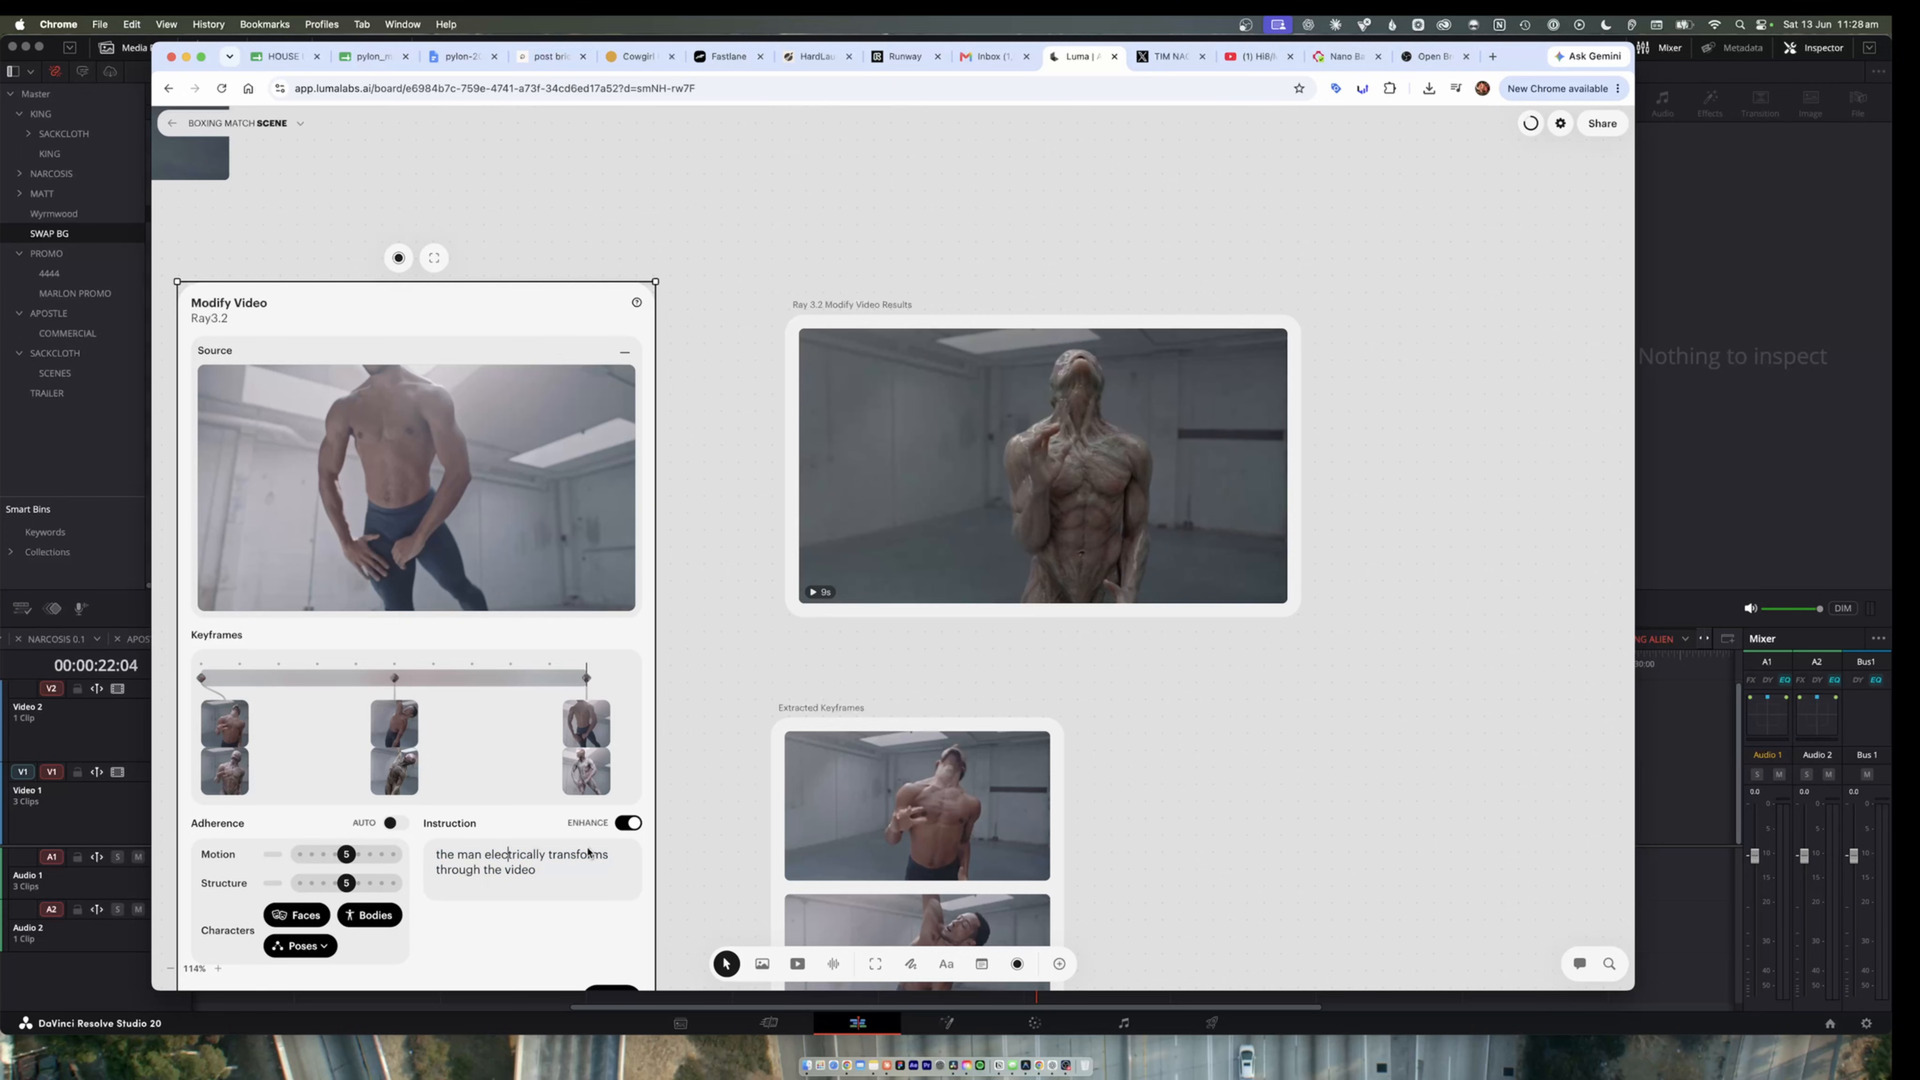
mouse_move(231, 764)
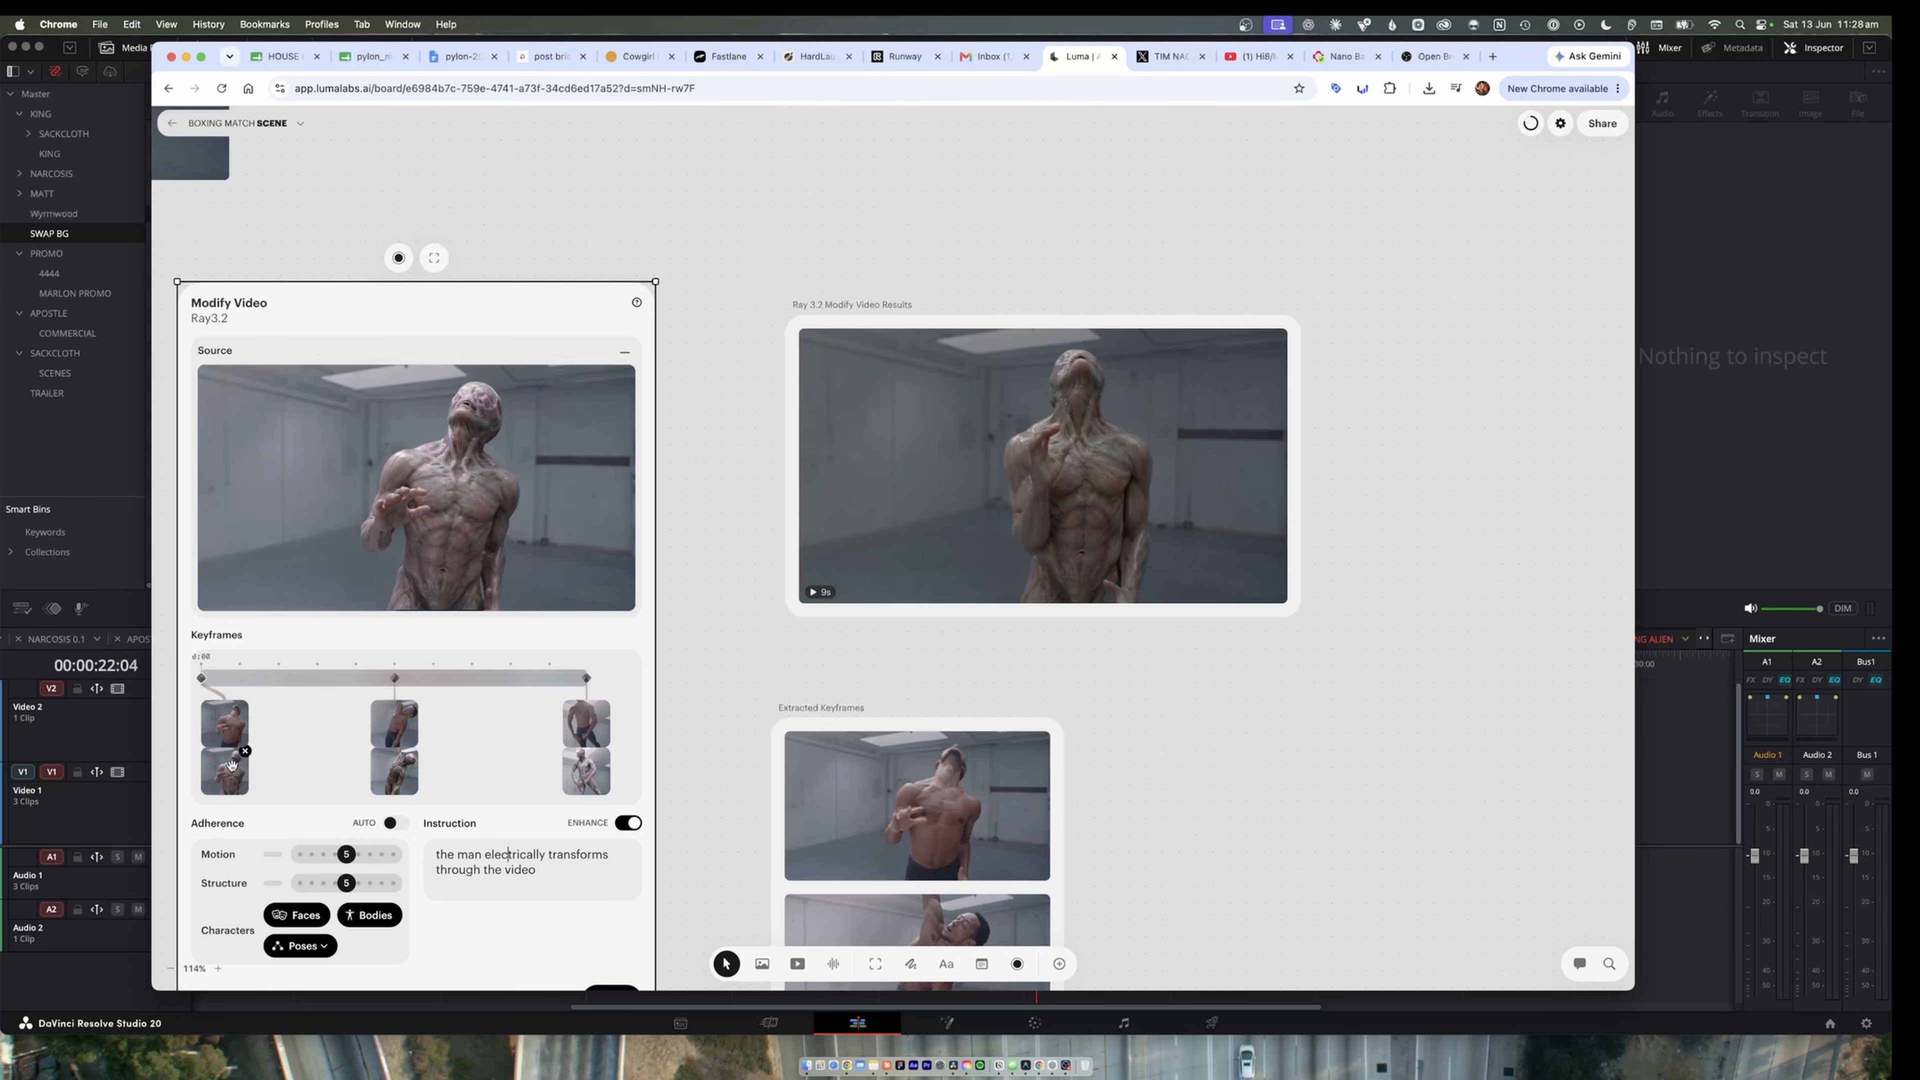
mouse_move(1219, 459)
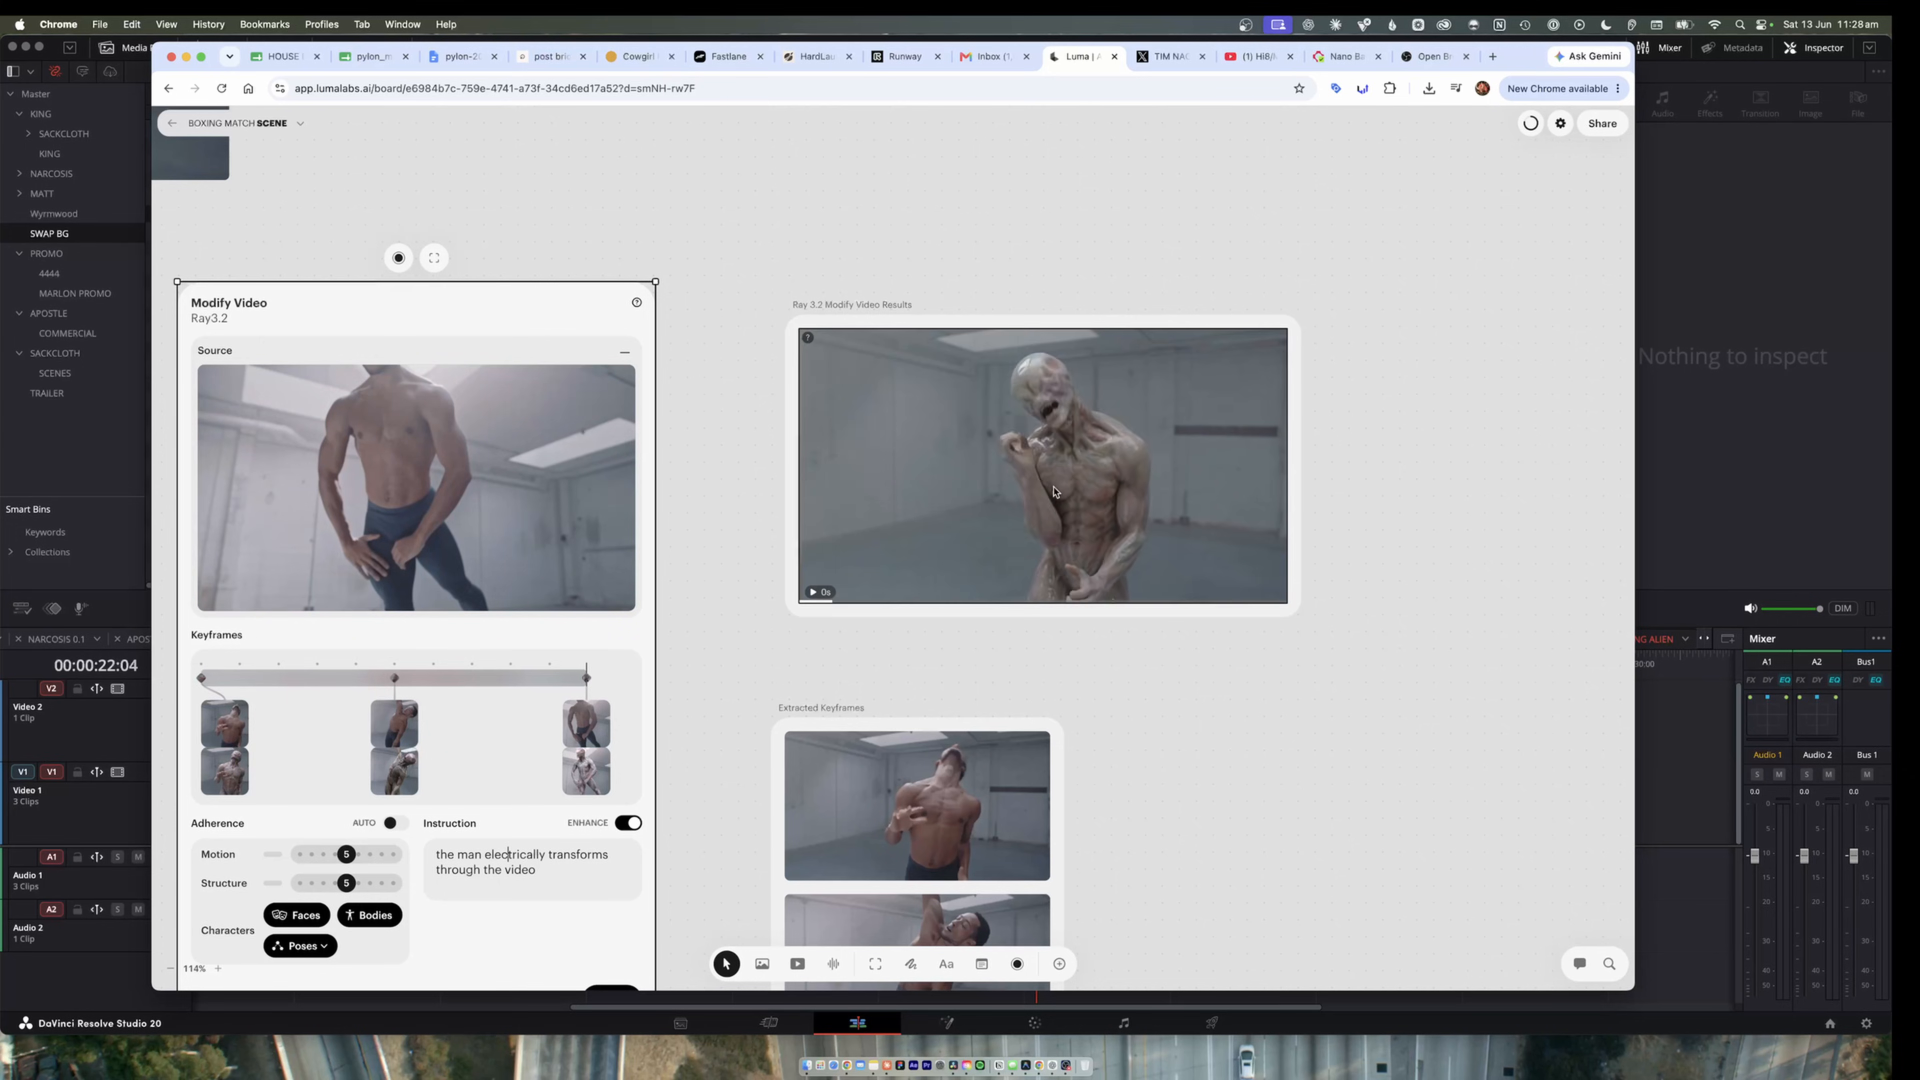
- Inspect the Ray 3.2 Modify Video result up close alongside the three extracted keyframes
scroll(1219, 459, up, 5)
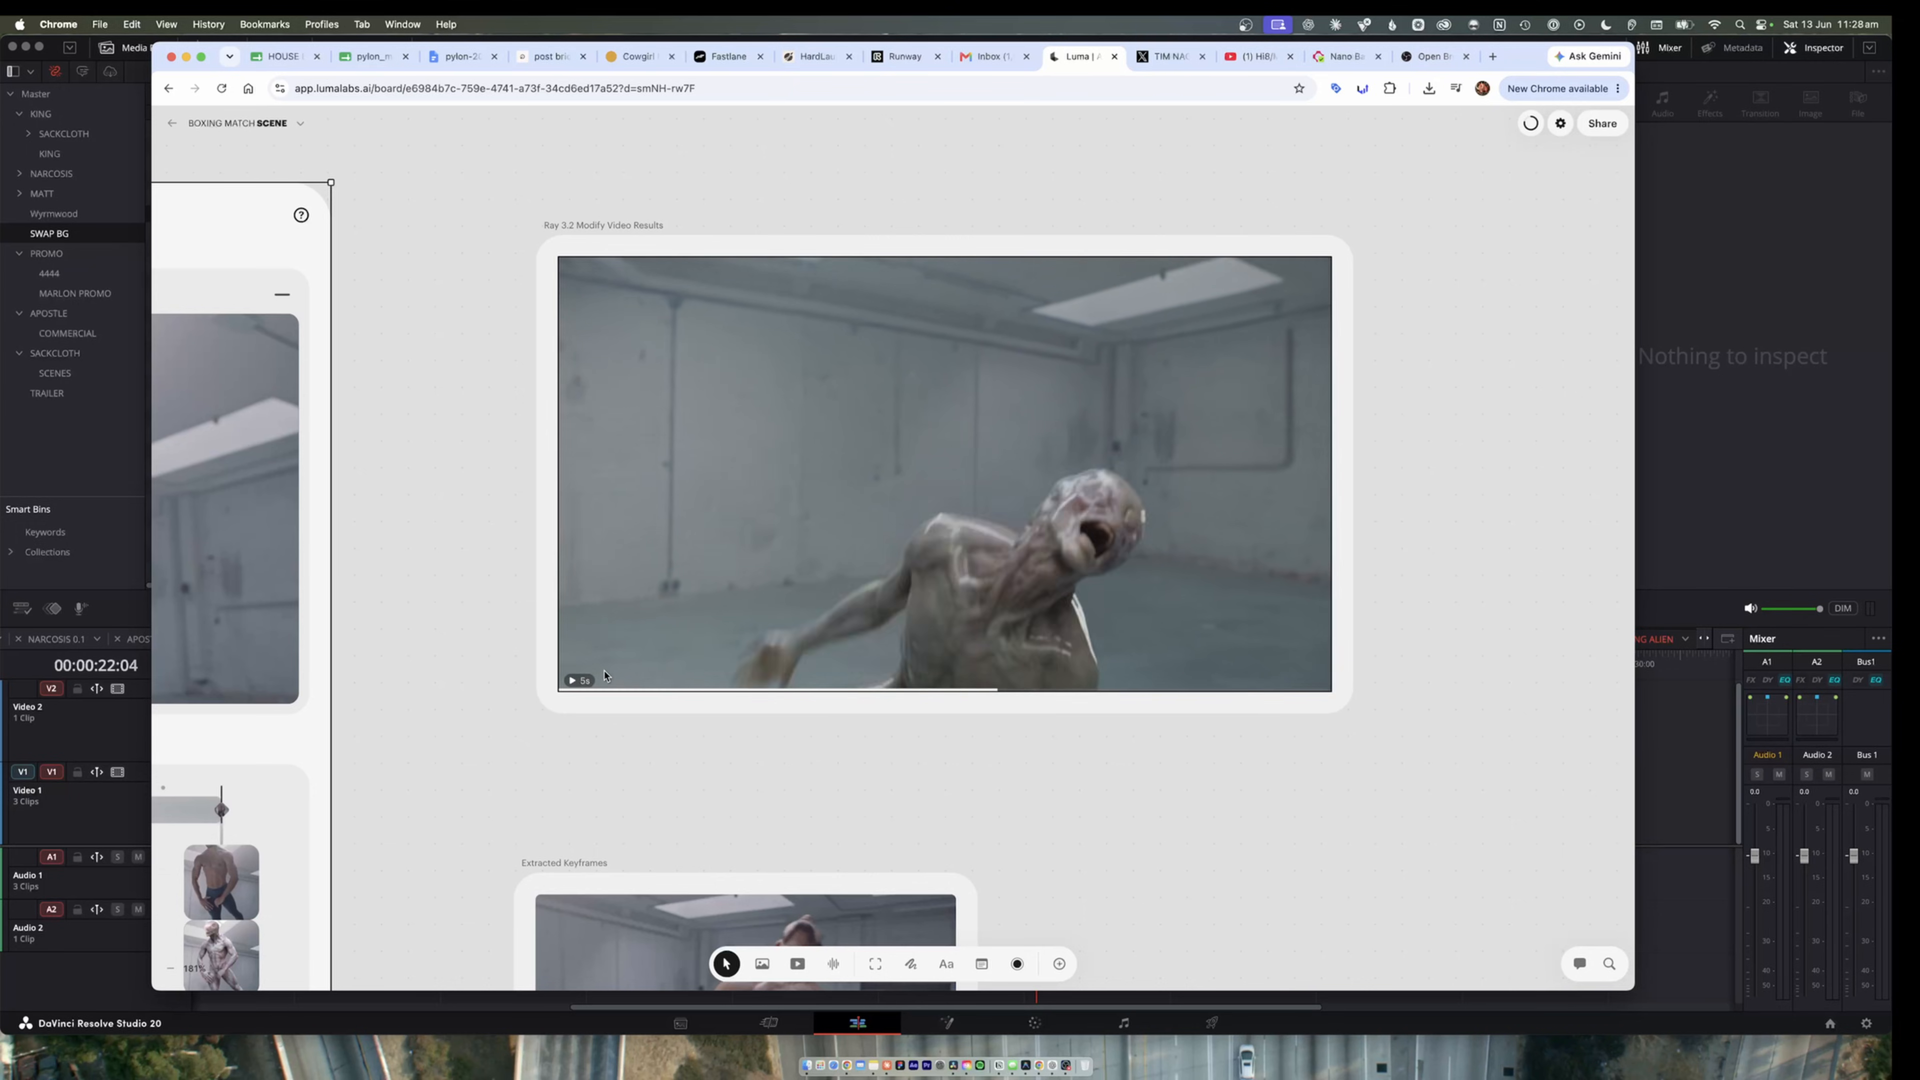
scroll(828, 408, down, 10)
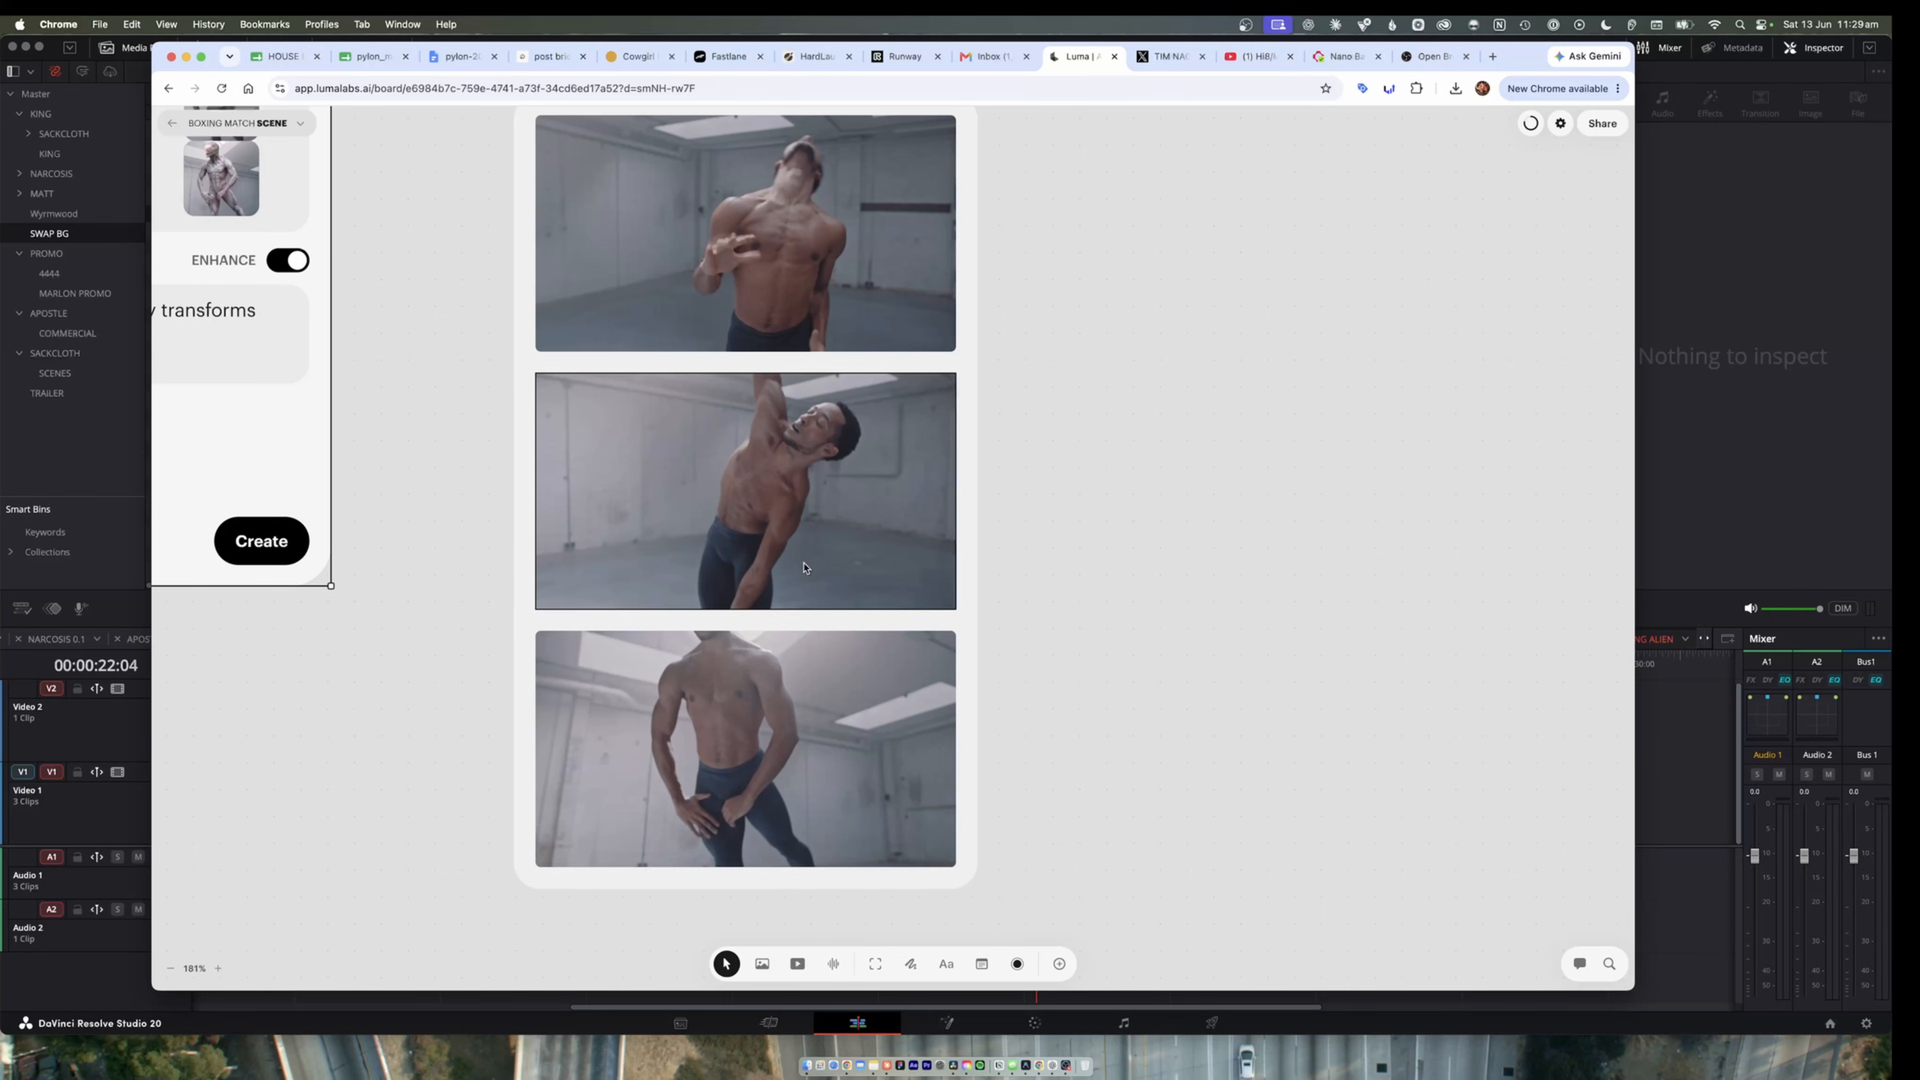
scroll(815, 563, up, 1)
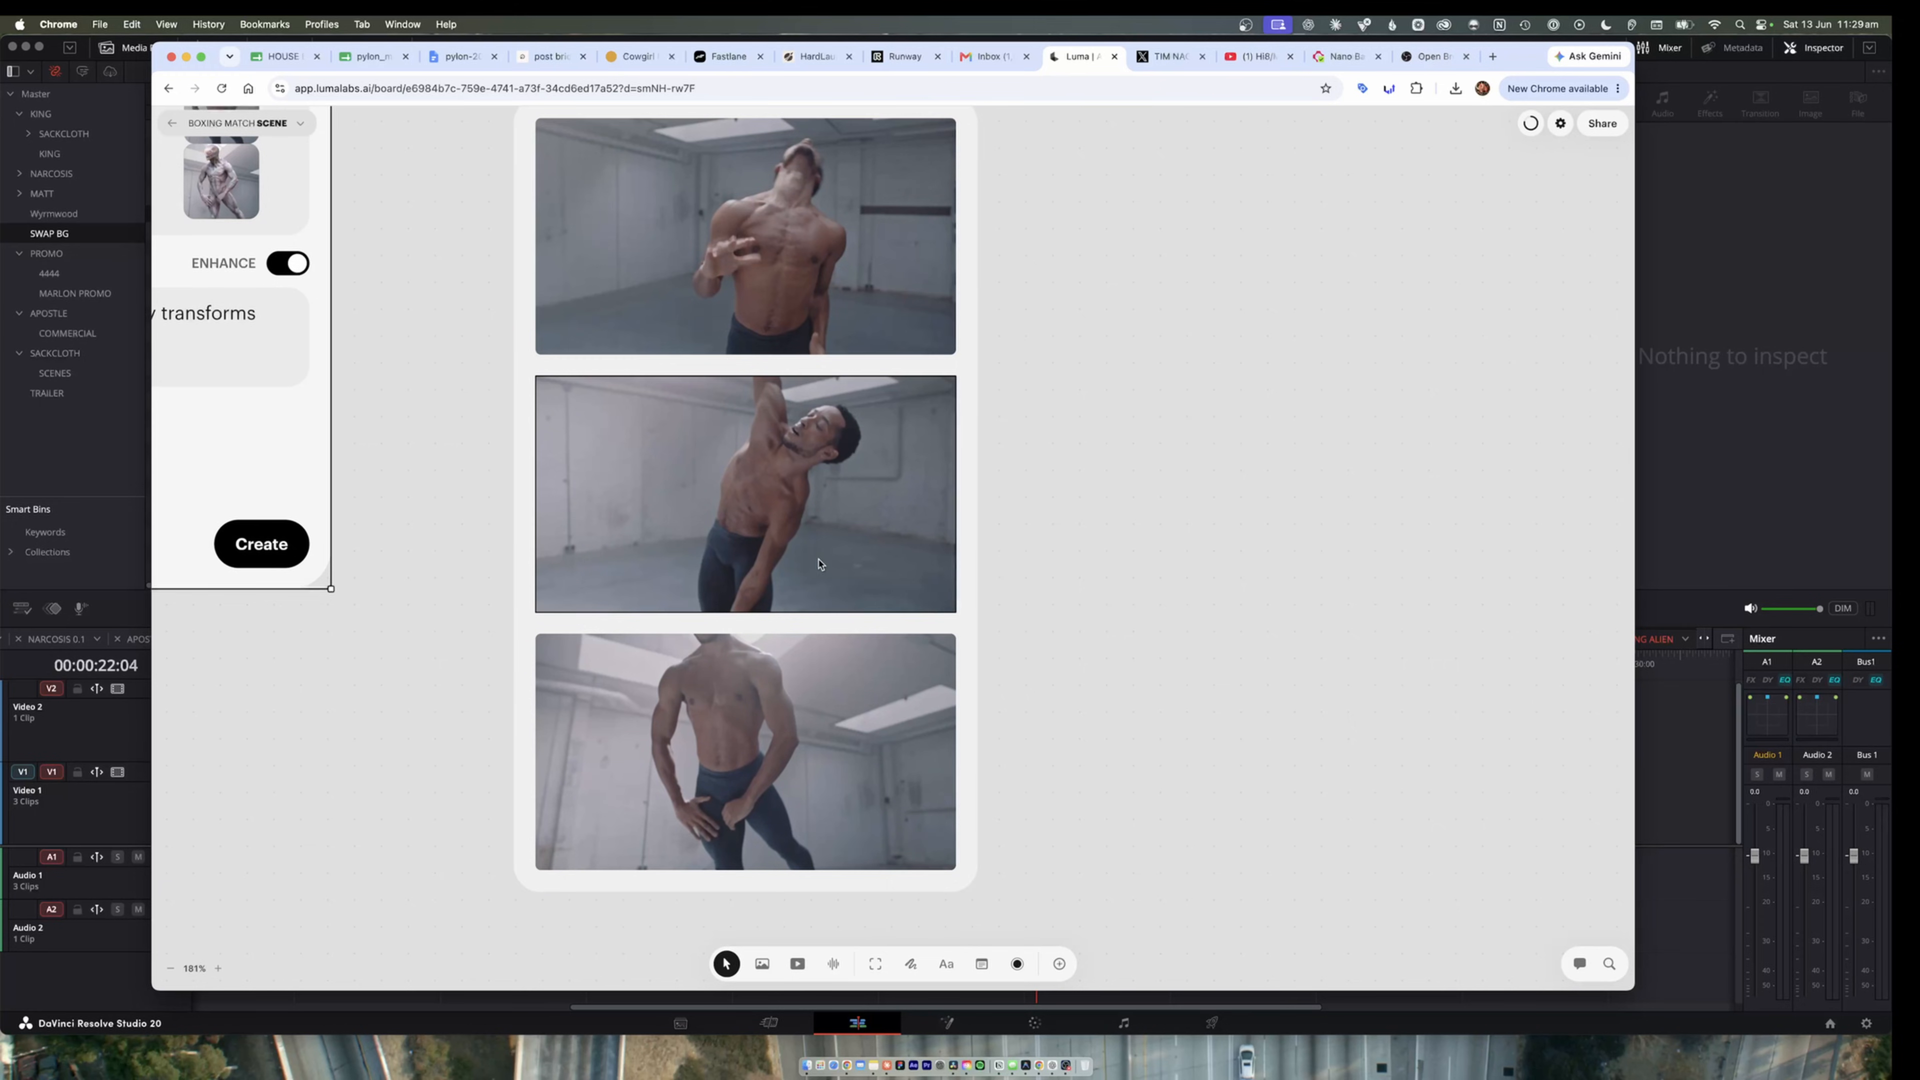
scroll(819, 563, down, 3)
scroll(831, 561, up, 10)
scroll(864, 557, up, 3)
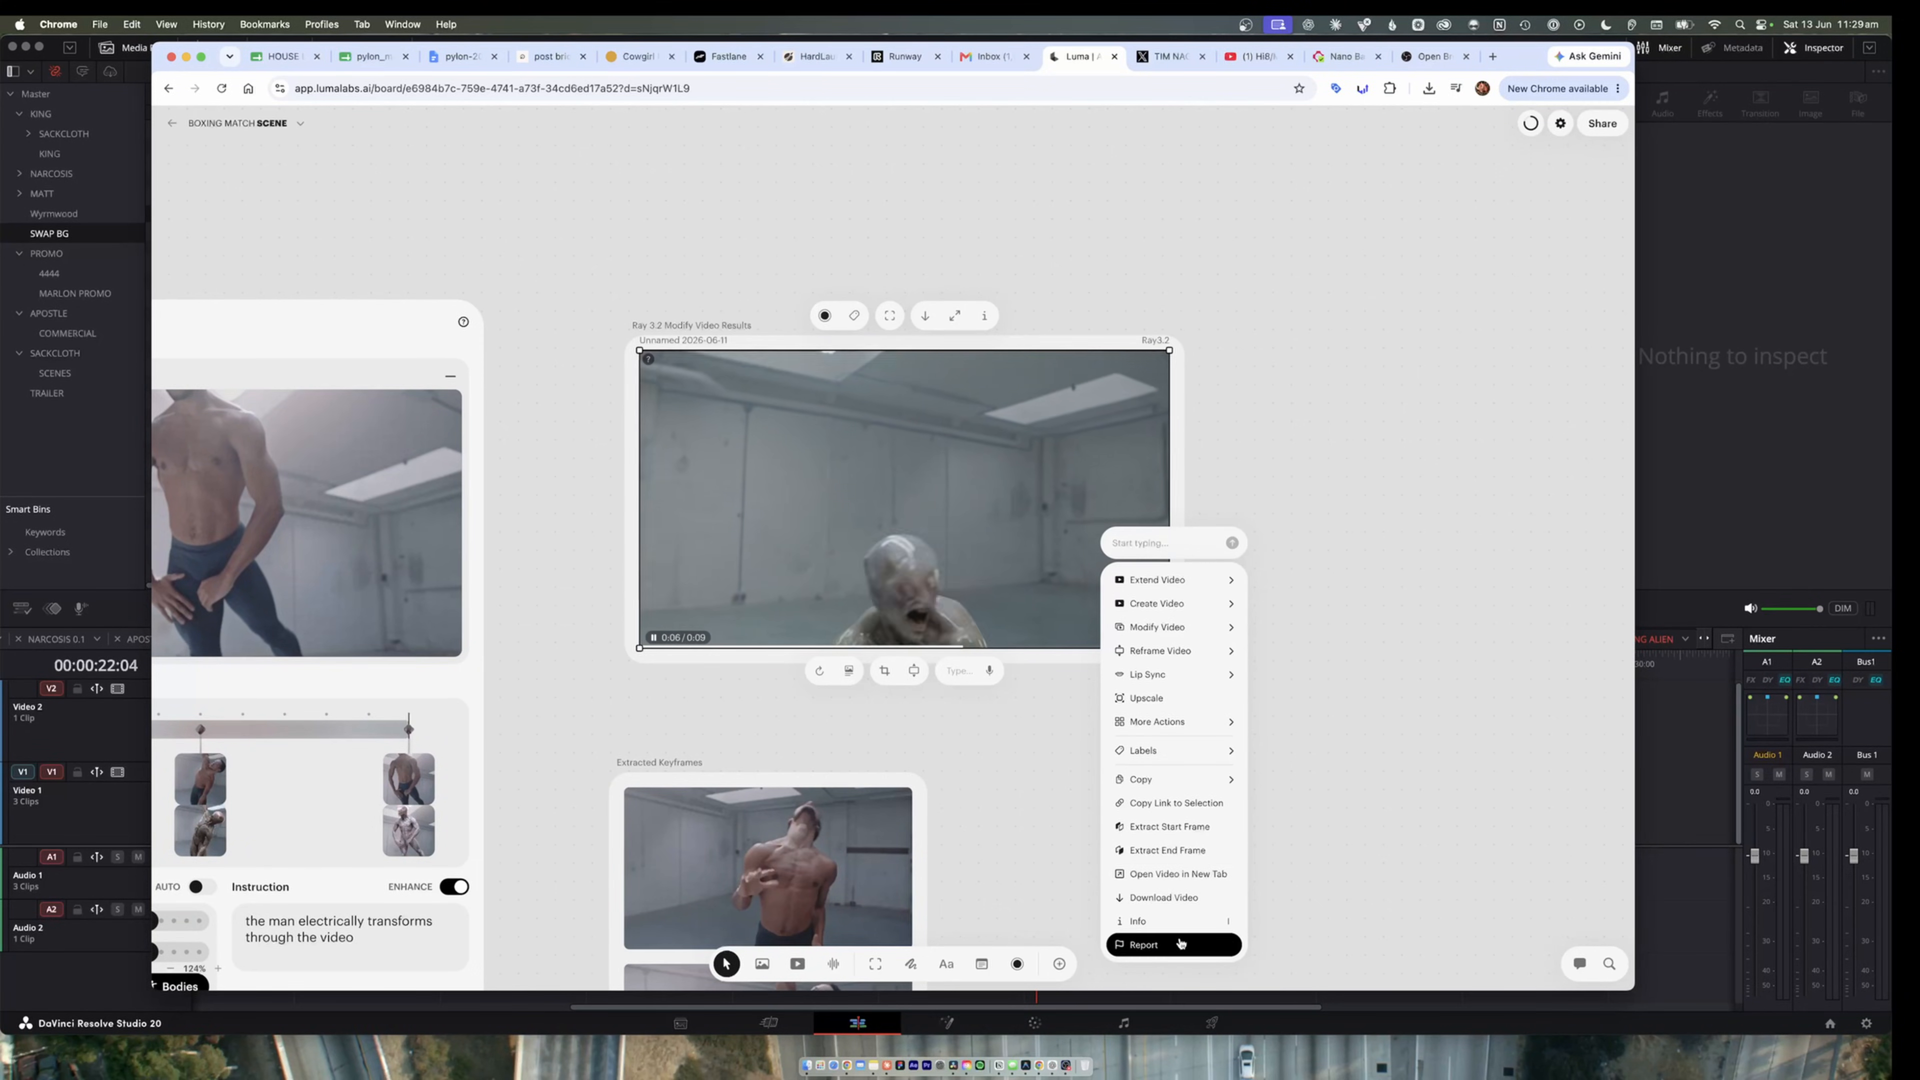
- Switch to DaVinci Resolve and play back the DANCING ALIEN timeline from its start in full screen
key(super+Tab)
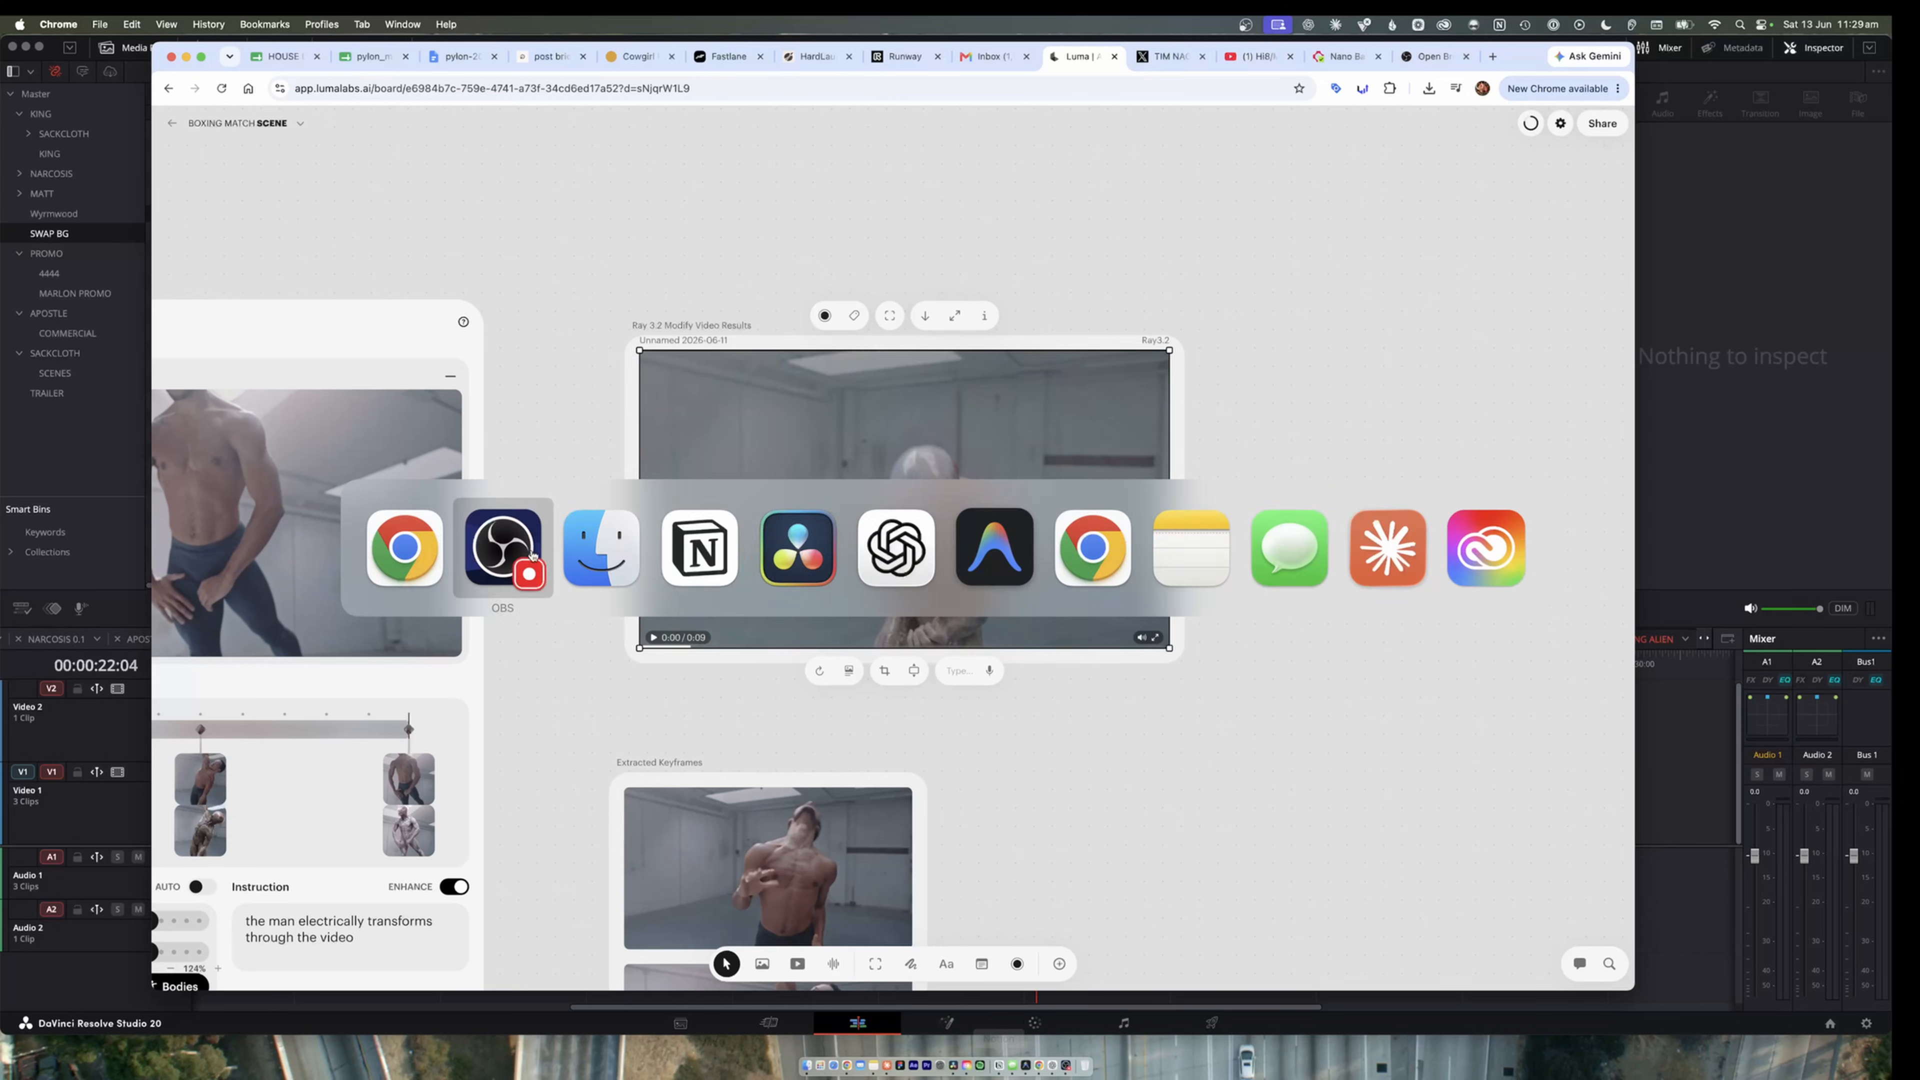
click(788, 534)
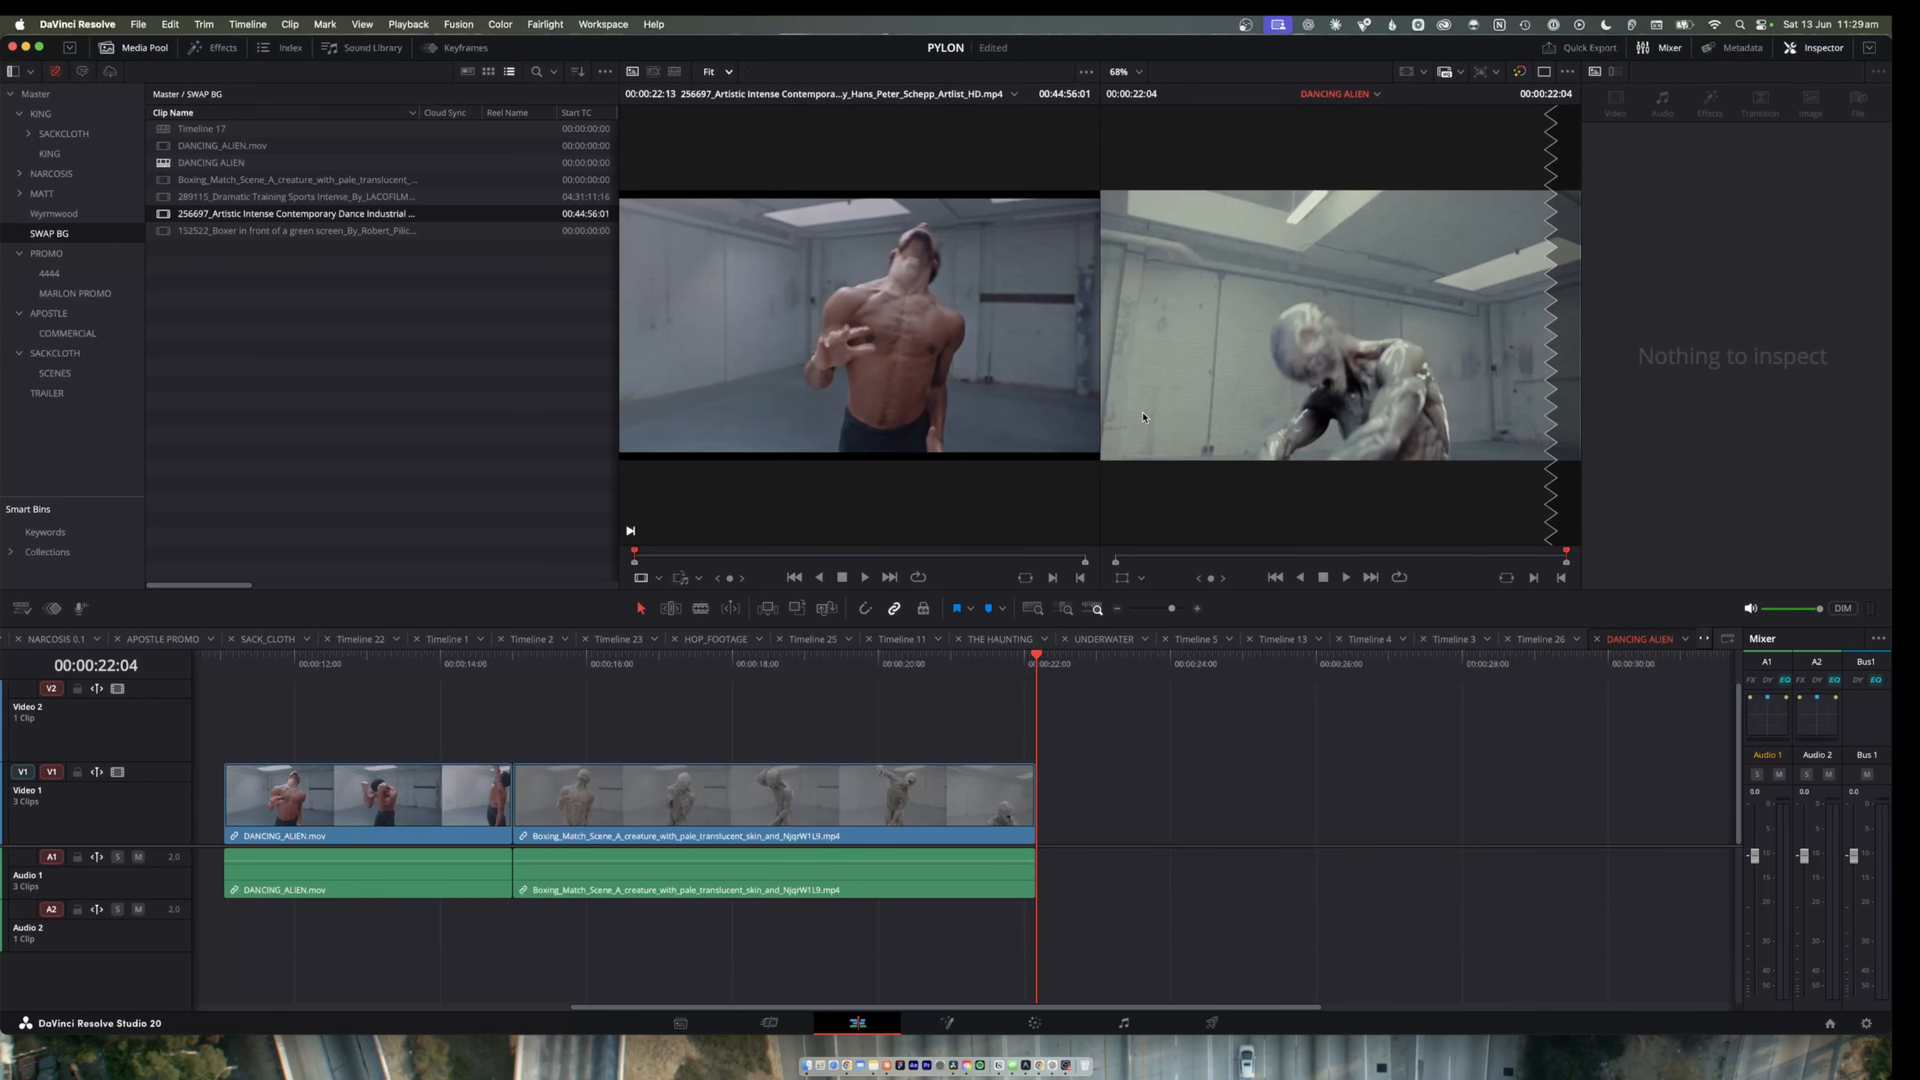
drag(382, 666, 224, 697)
key(Home)
key(space)
key(super+f)
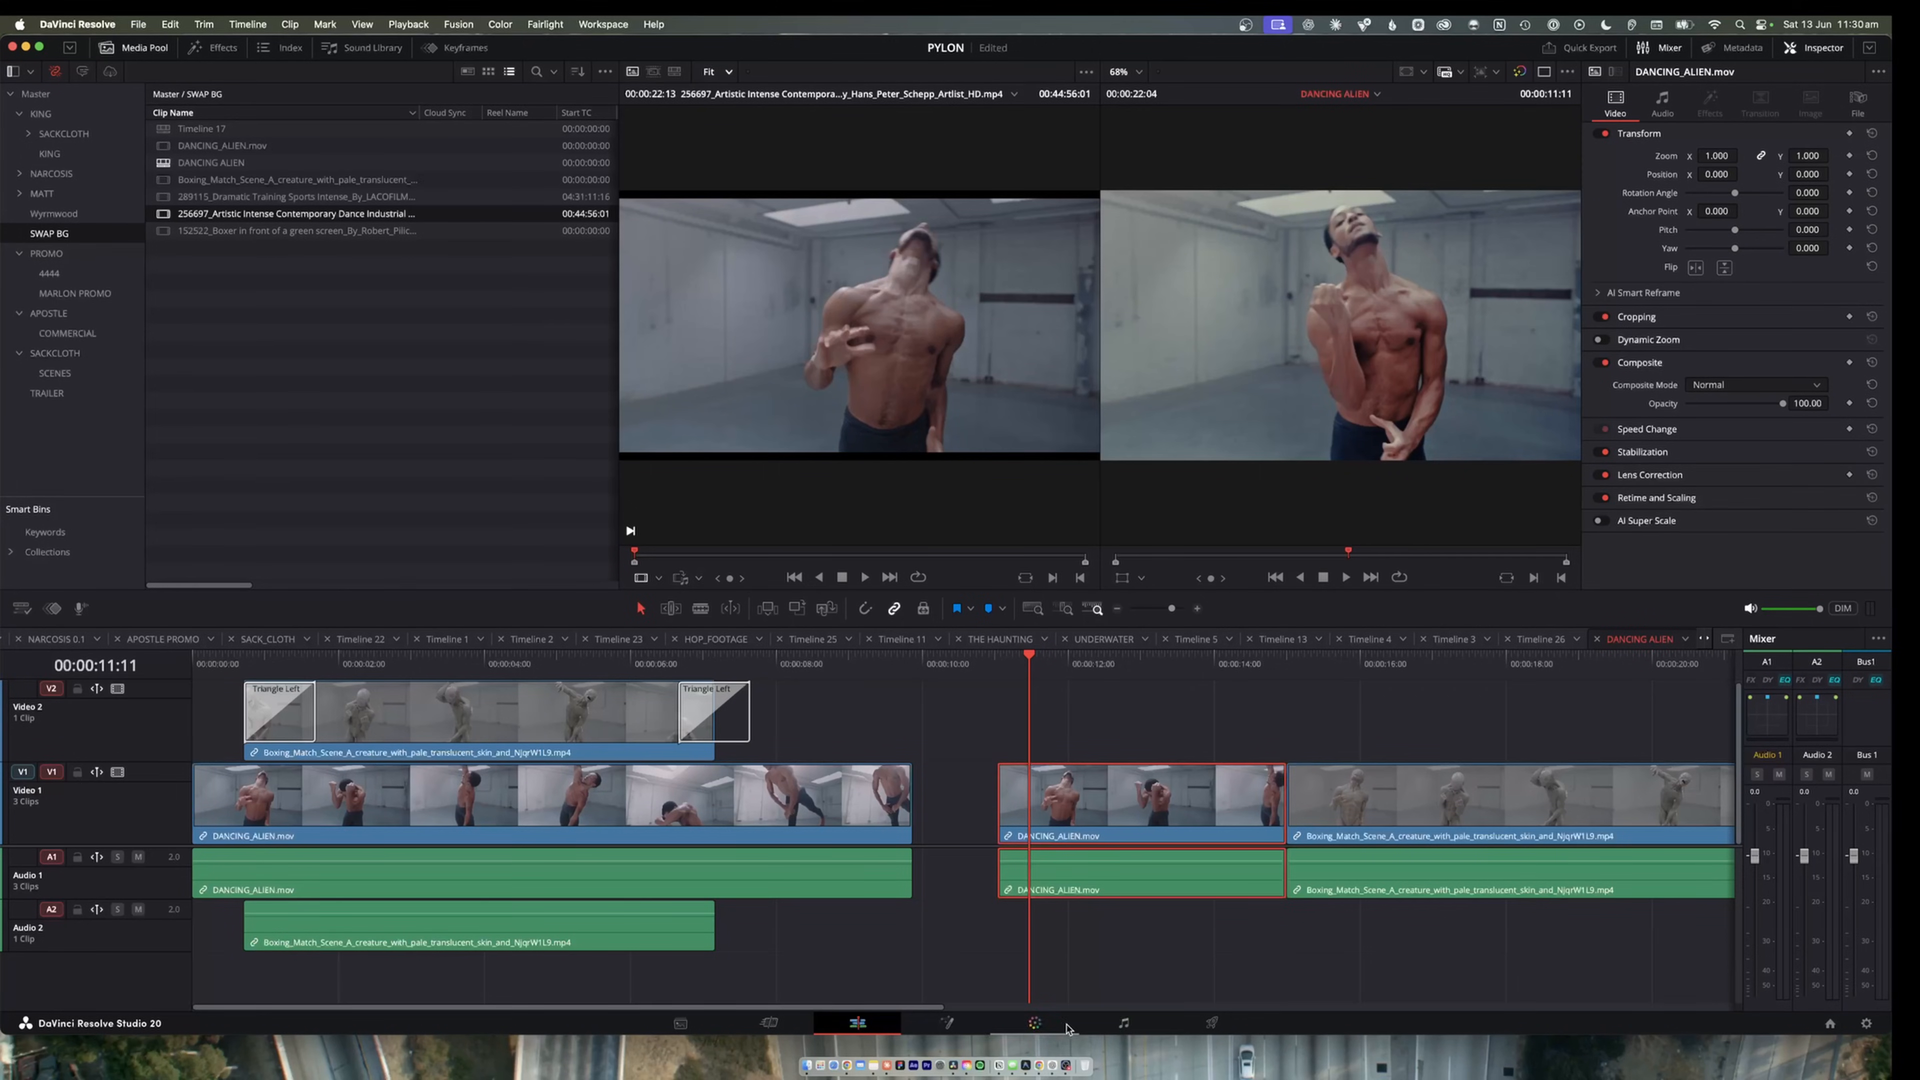
- Move the playhead to 00:00:17:09 on the alien clip and open its first node's Filmbox Pro settings for grading
click(1120, 661)
click(1077, 714)
drag(1155, 663, 1463, 699)
click(1436, 864)
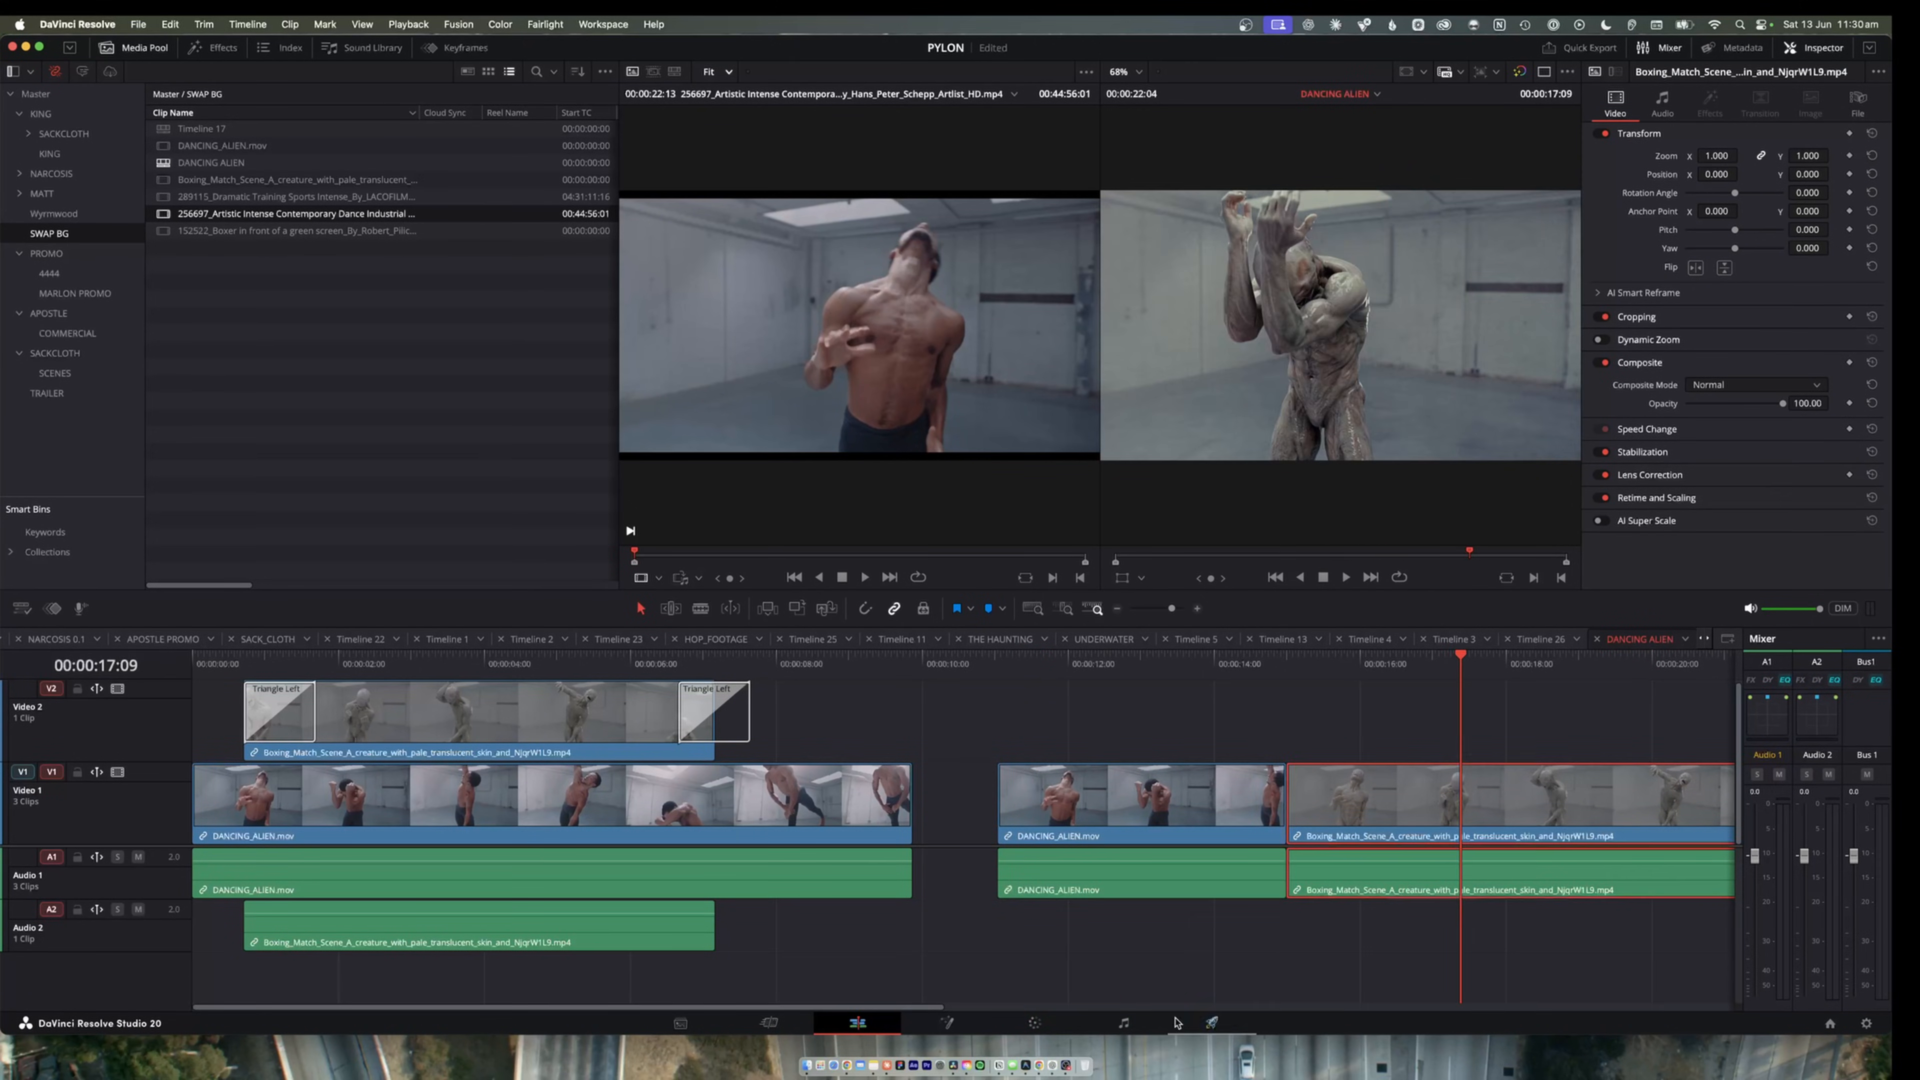
click(1040, 1022)
click(1408, 219)
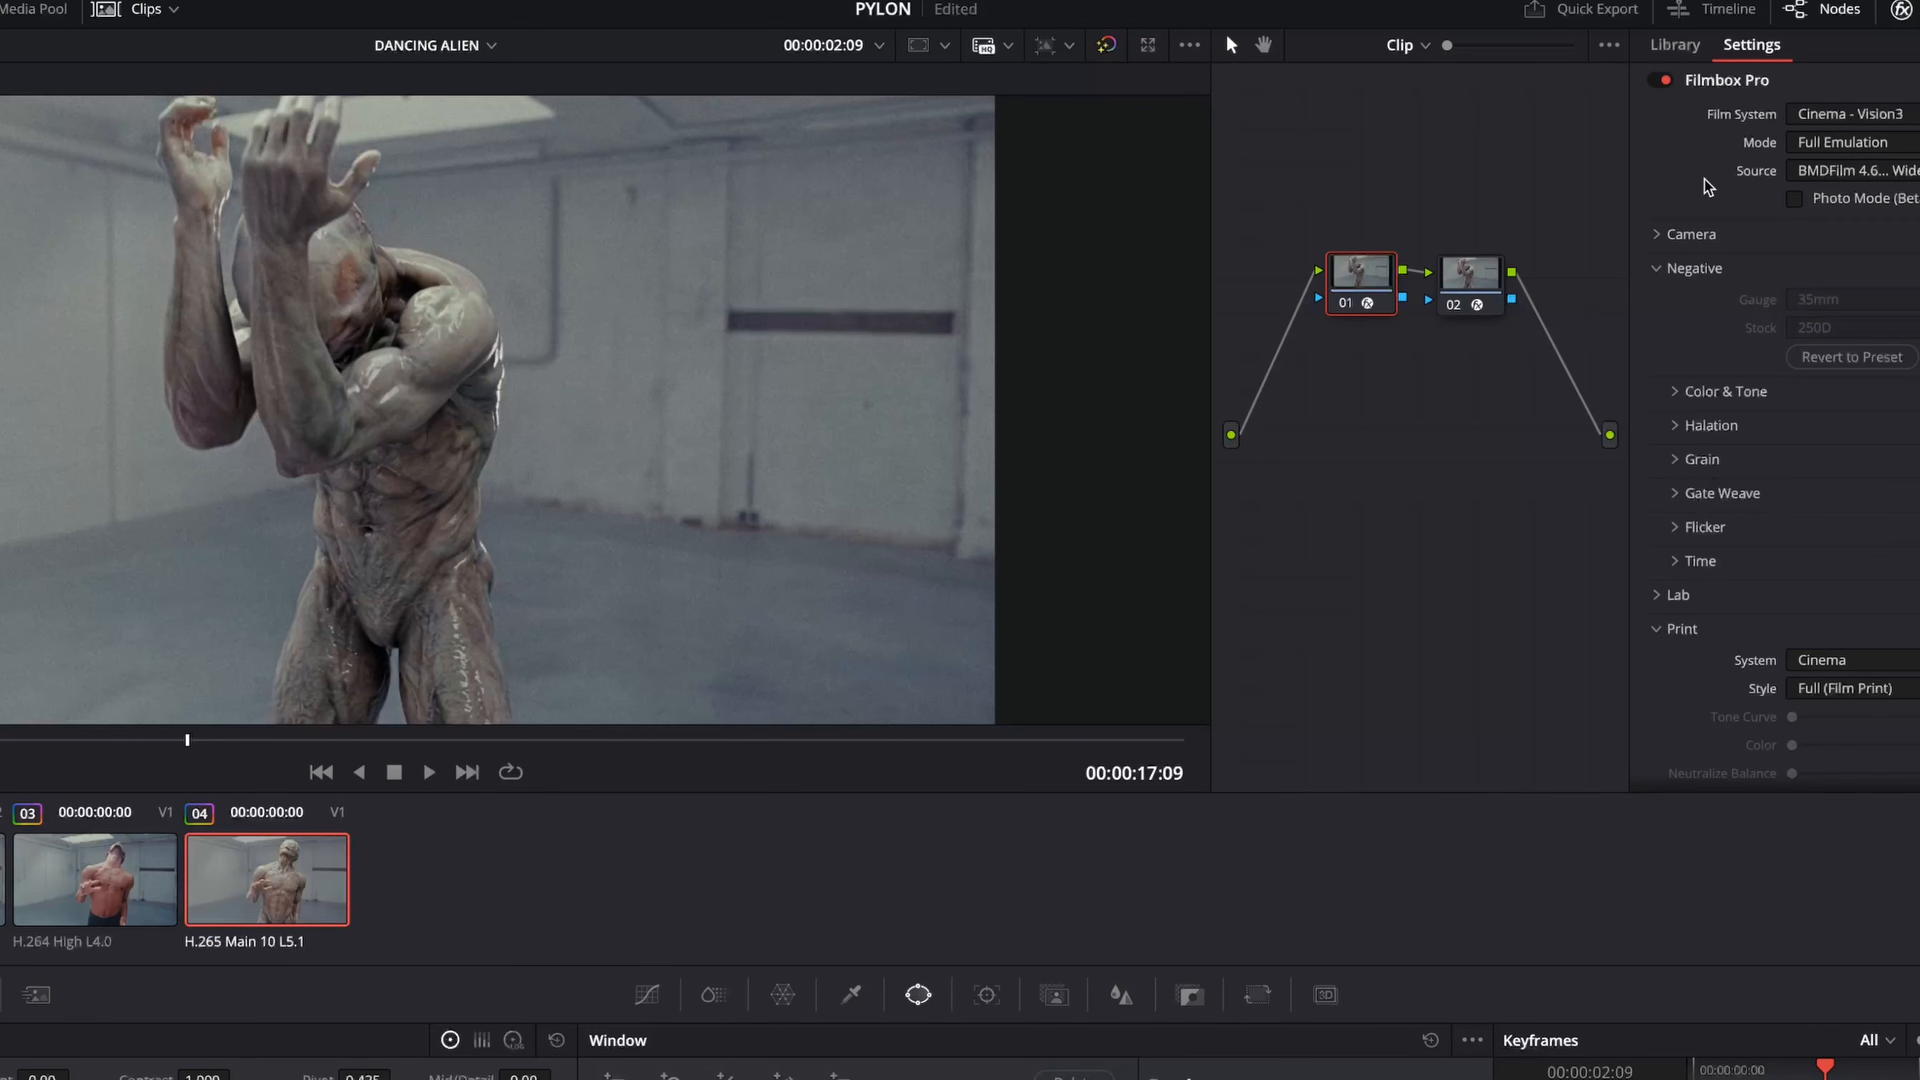
- Disable node 02 and set Filmbox Pro on node 01 to Photo - Color C-41 with the Full (C-Paper Print) print style
drag(1330, 212, 1596, 416)
drag(195, 741, 189, 813)
click(1472, 409)
drag(1354, 263, 1350, 266)
key(super+d)
click(1913, 176)
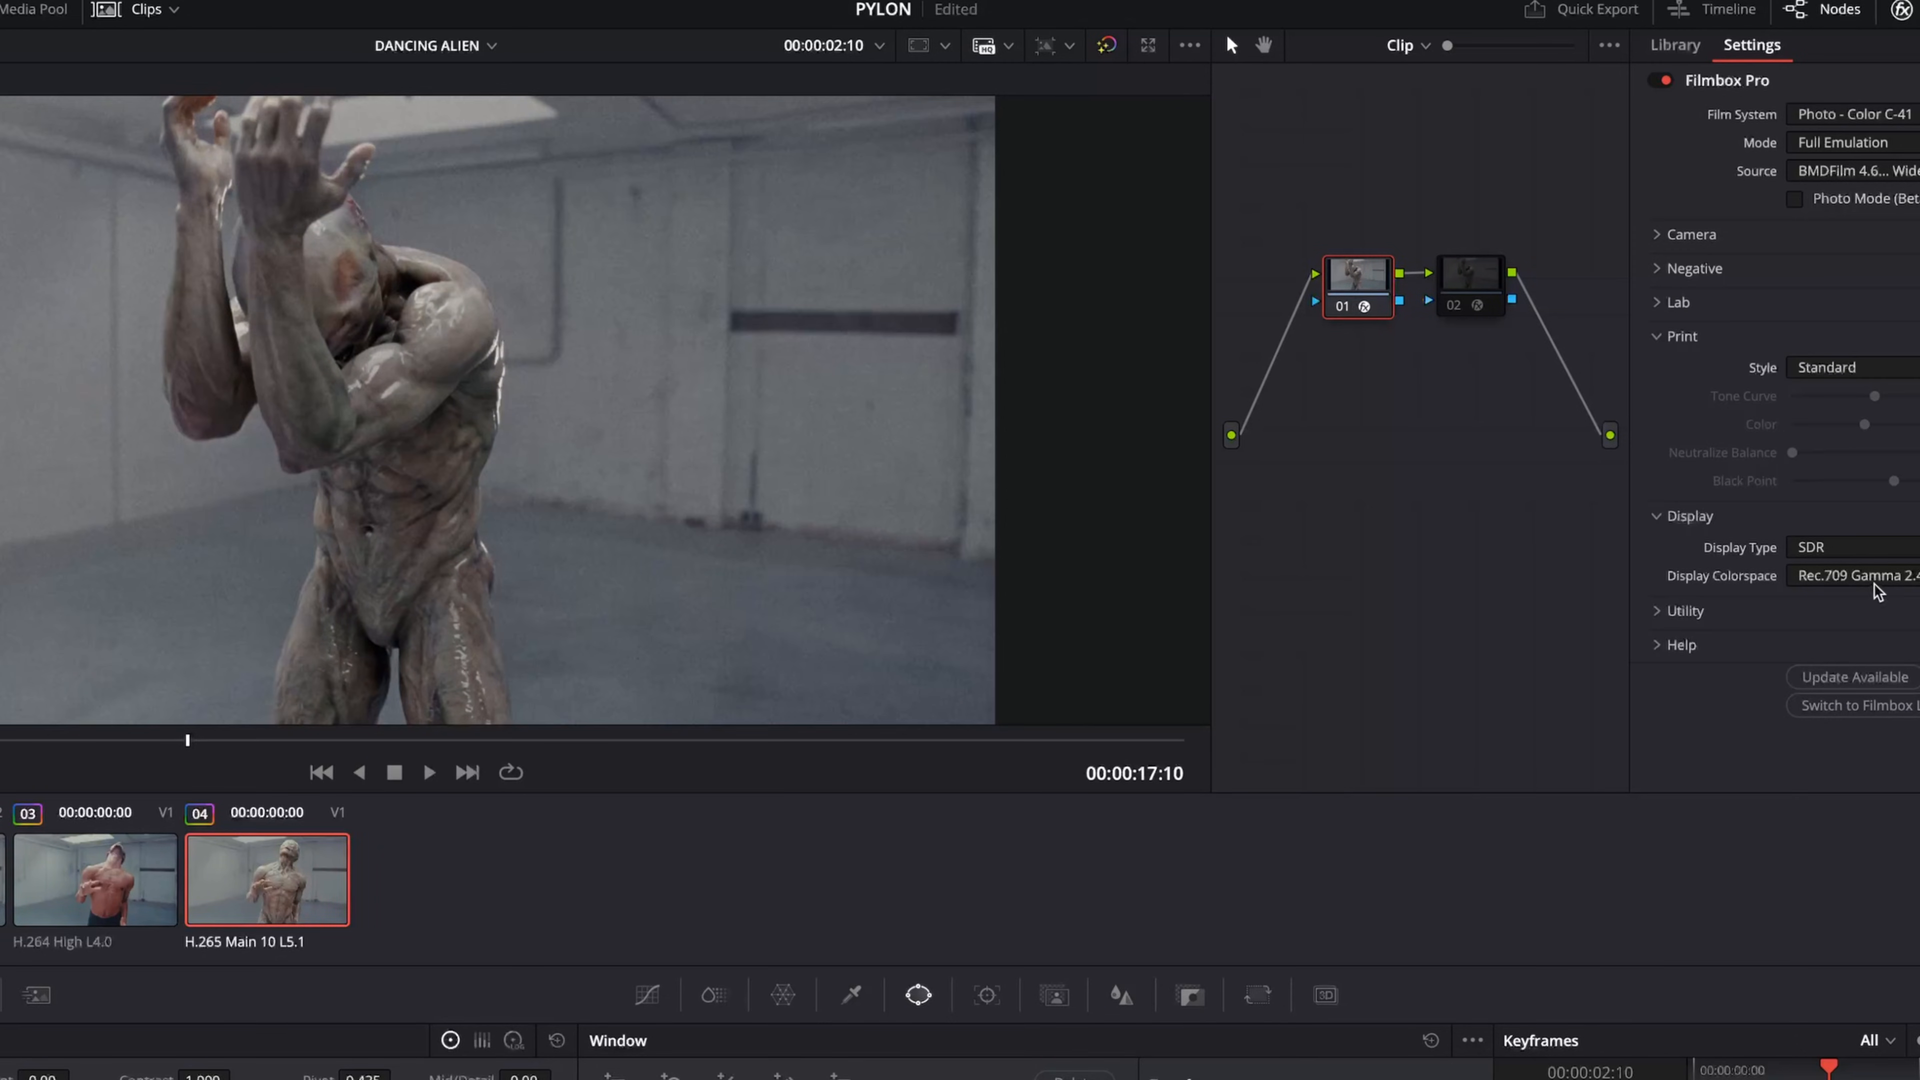
click(1834, 372)
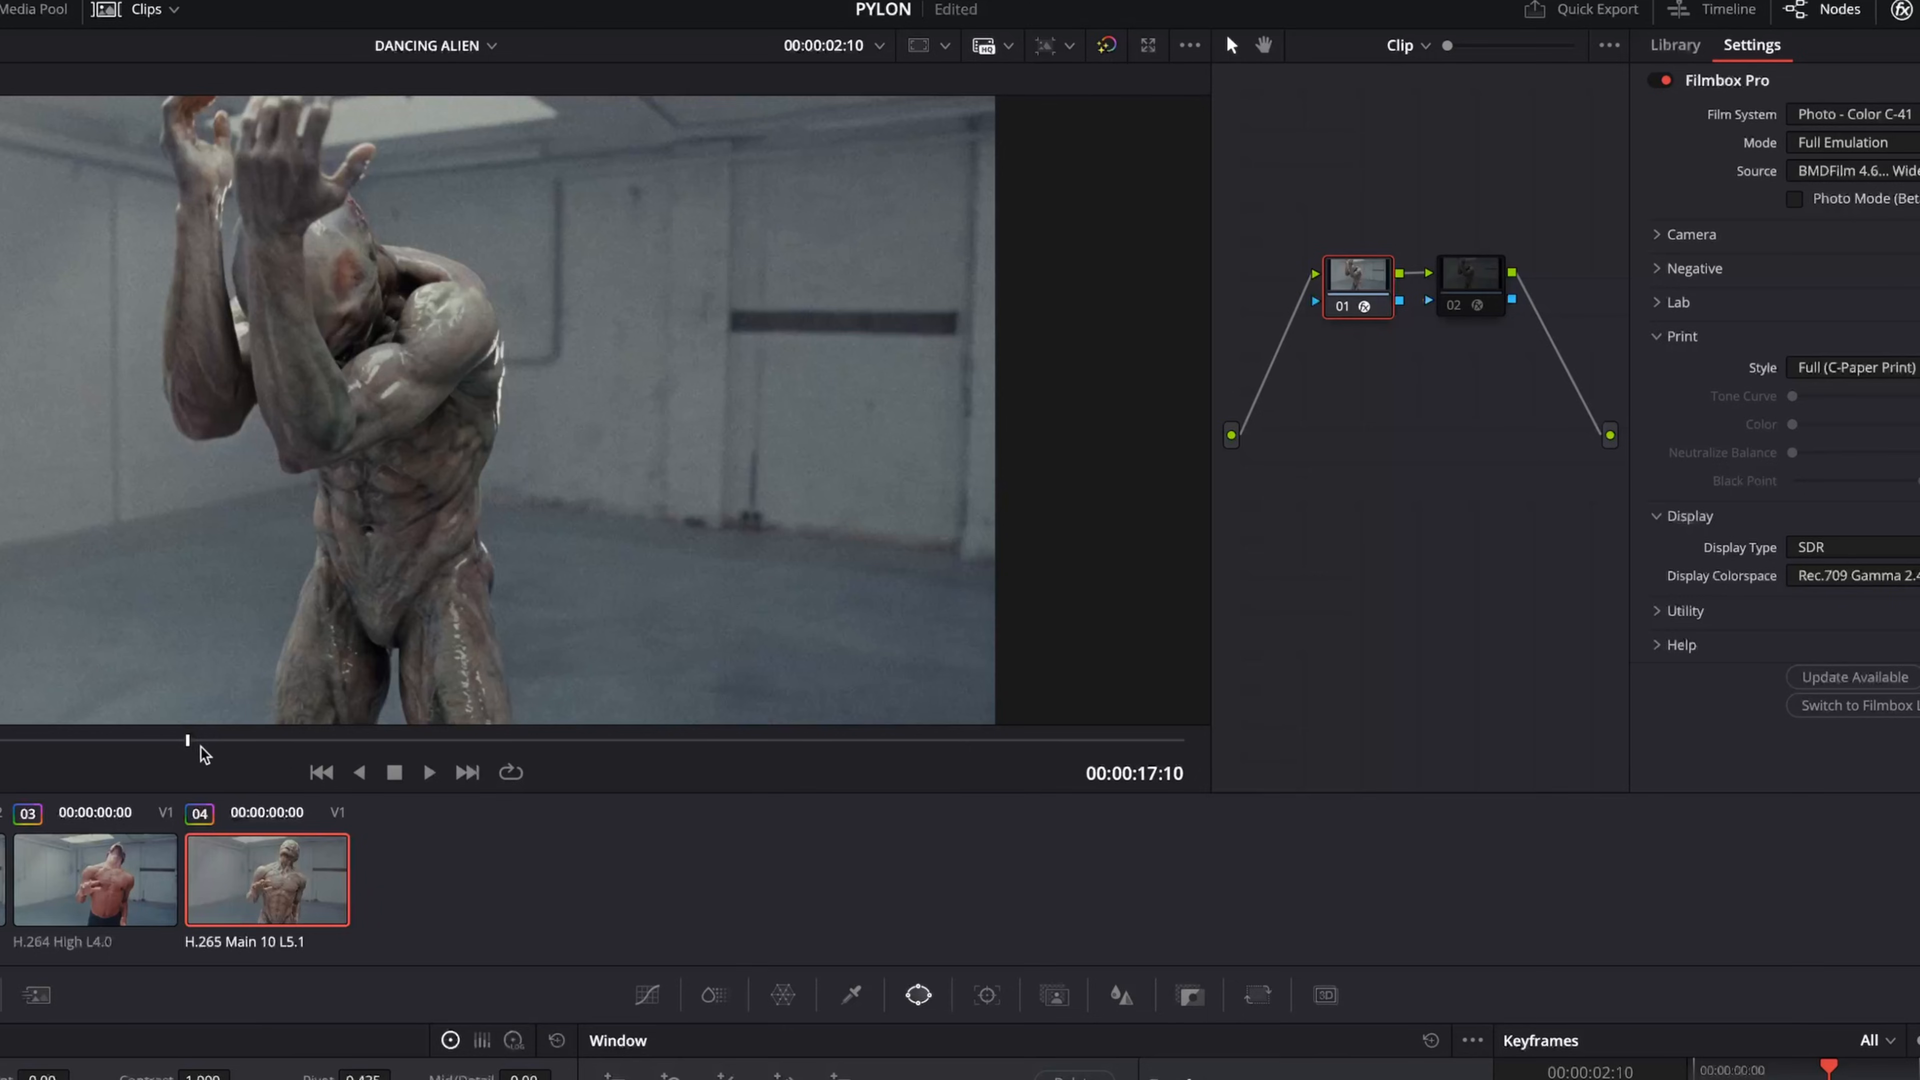
- Compare the alien shot with and without the Filmbox Pro grade at 00:00:16:15
drag(135, 748, 38, 764)
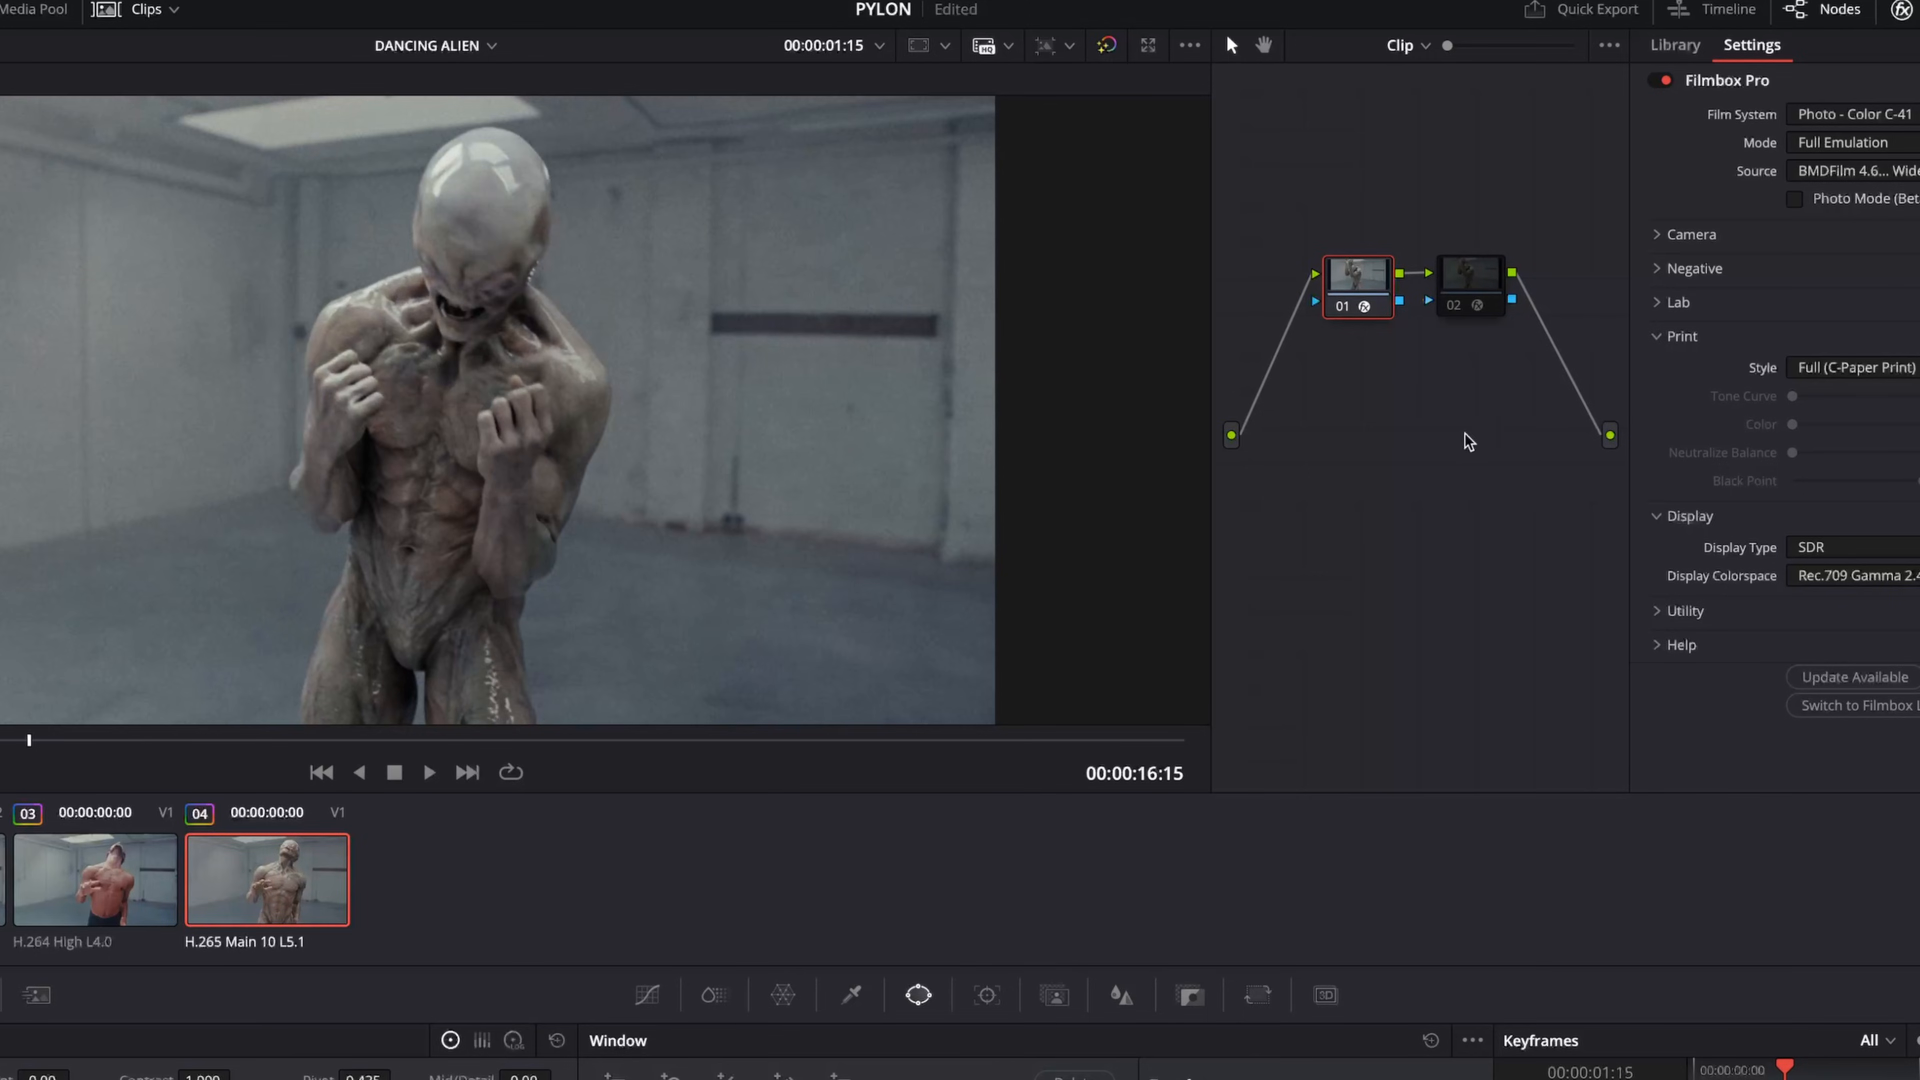
key(super+d)
key(super+d)
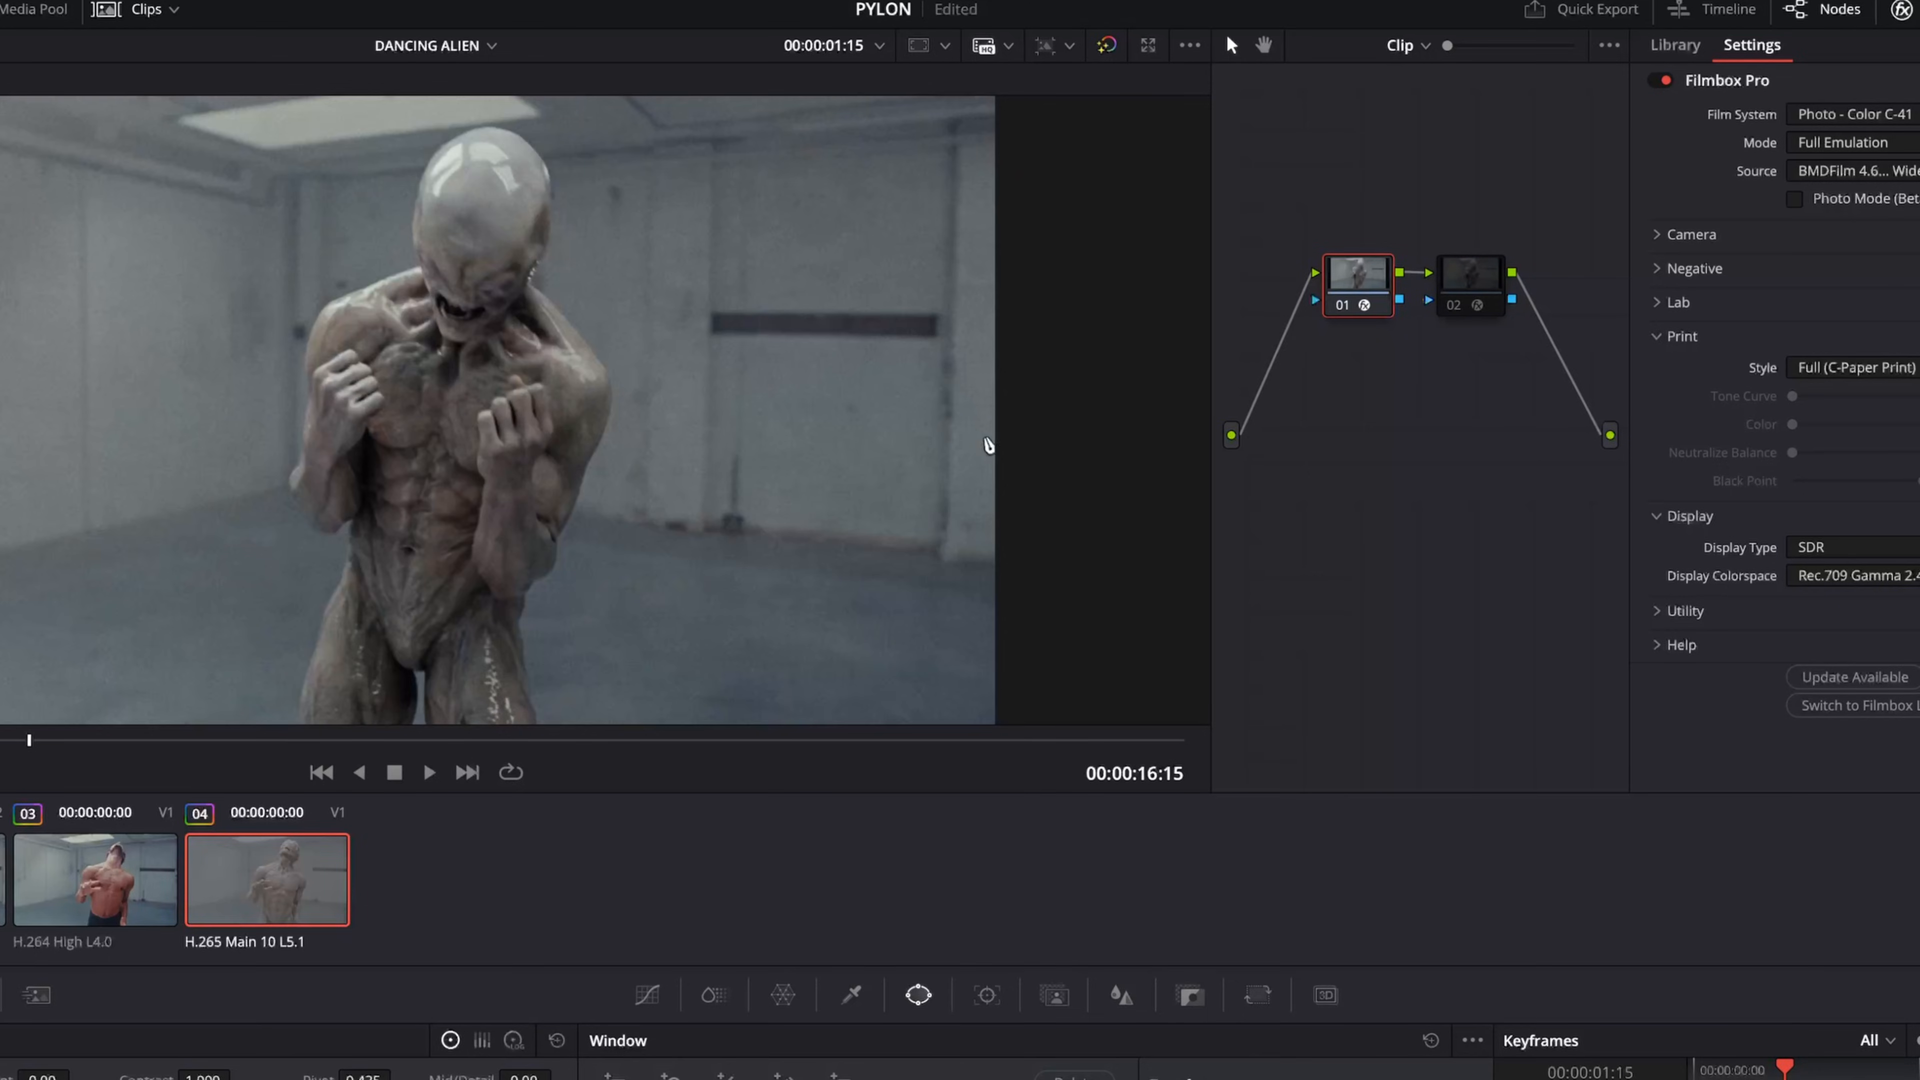
key(super+d)
key(super+d)
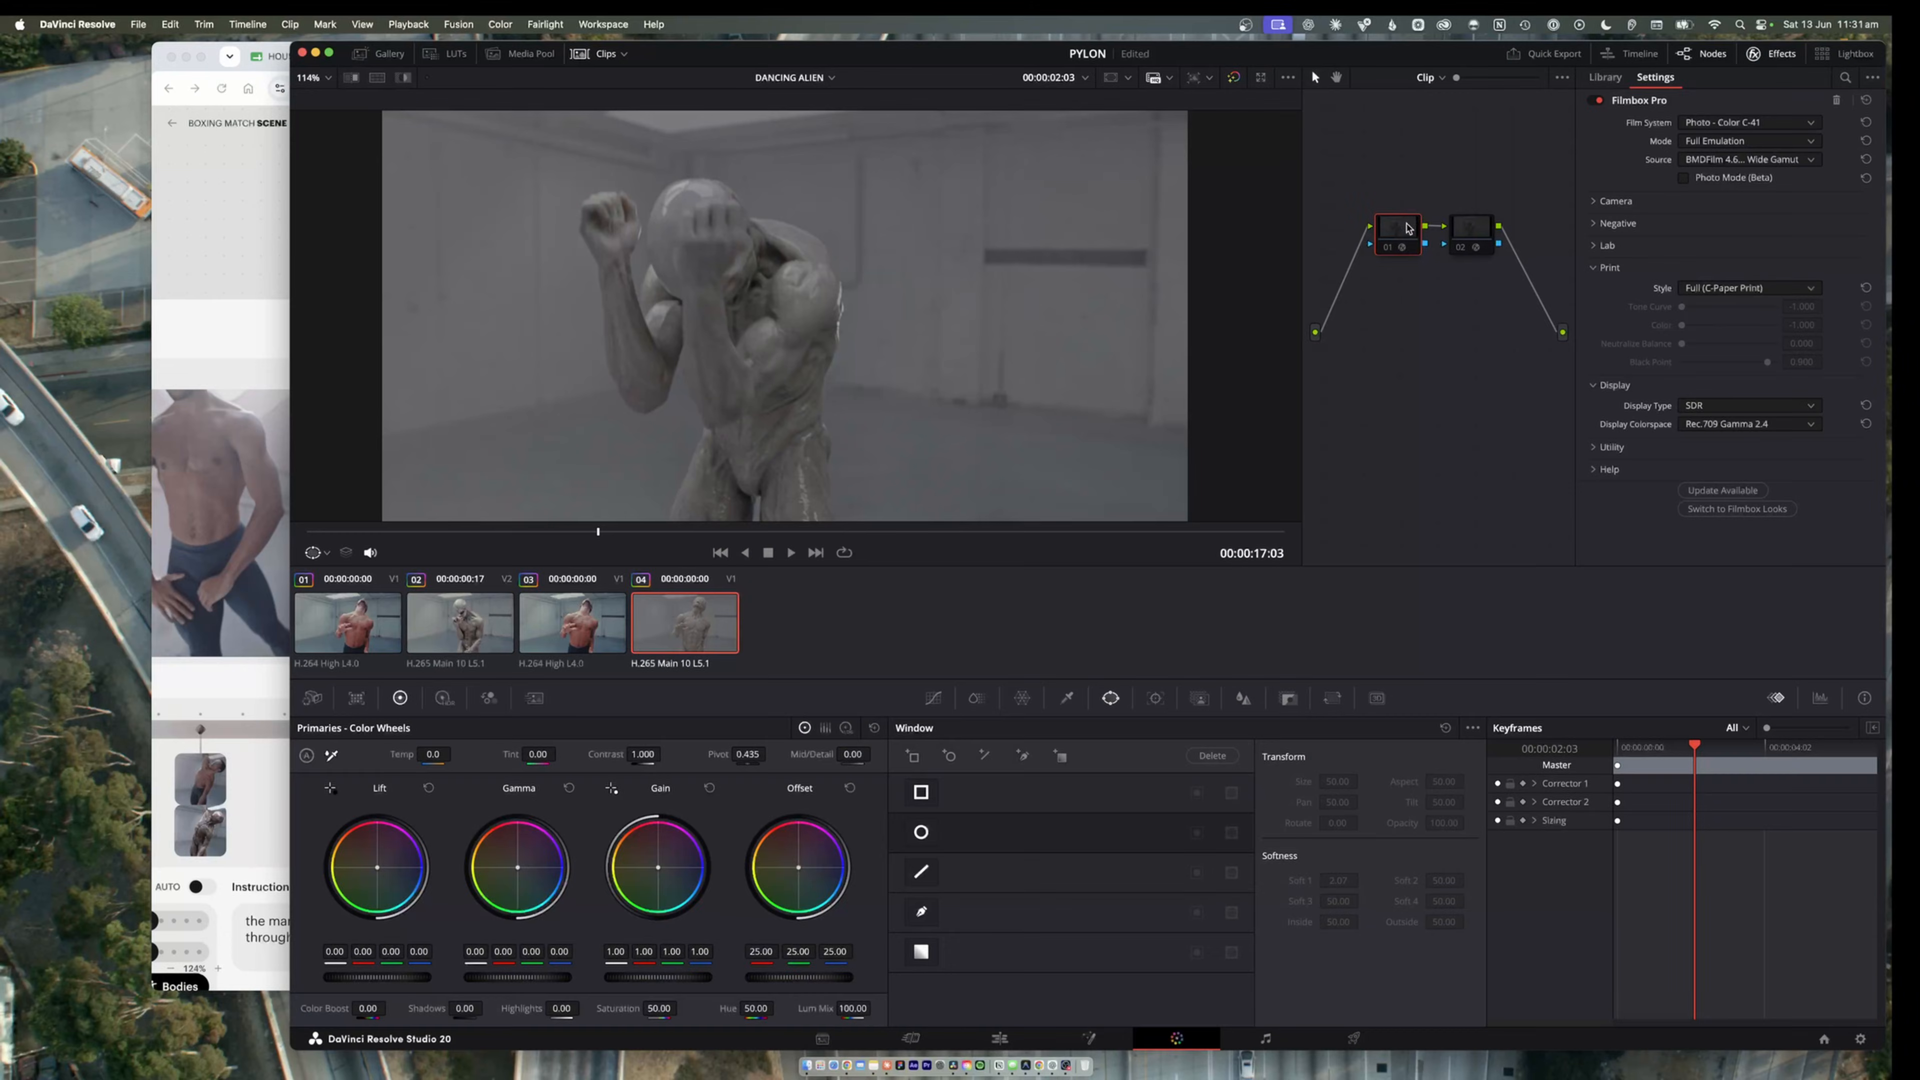
- Turn the grade back on and play the alien clip in full screen
key(super+d)
key(p)
key(space)
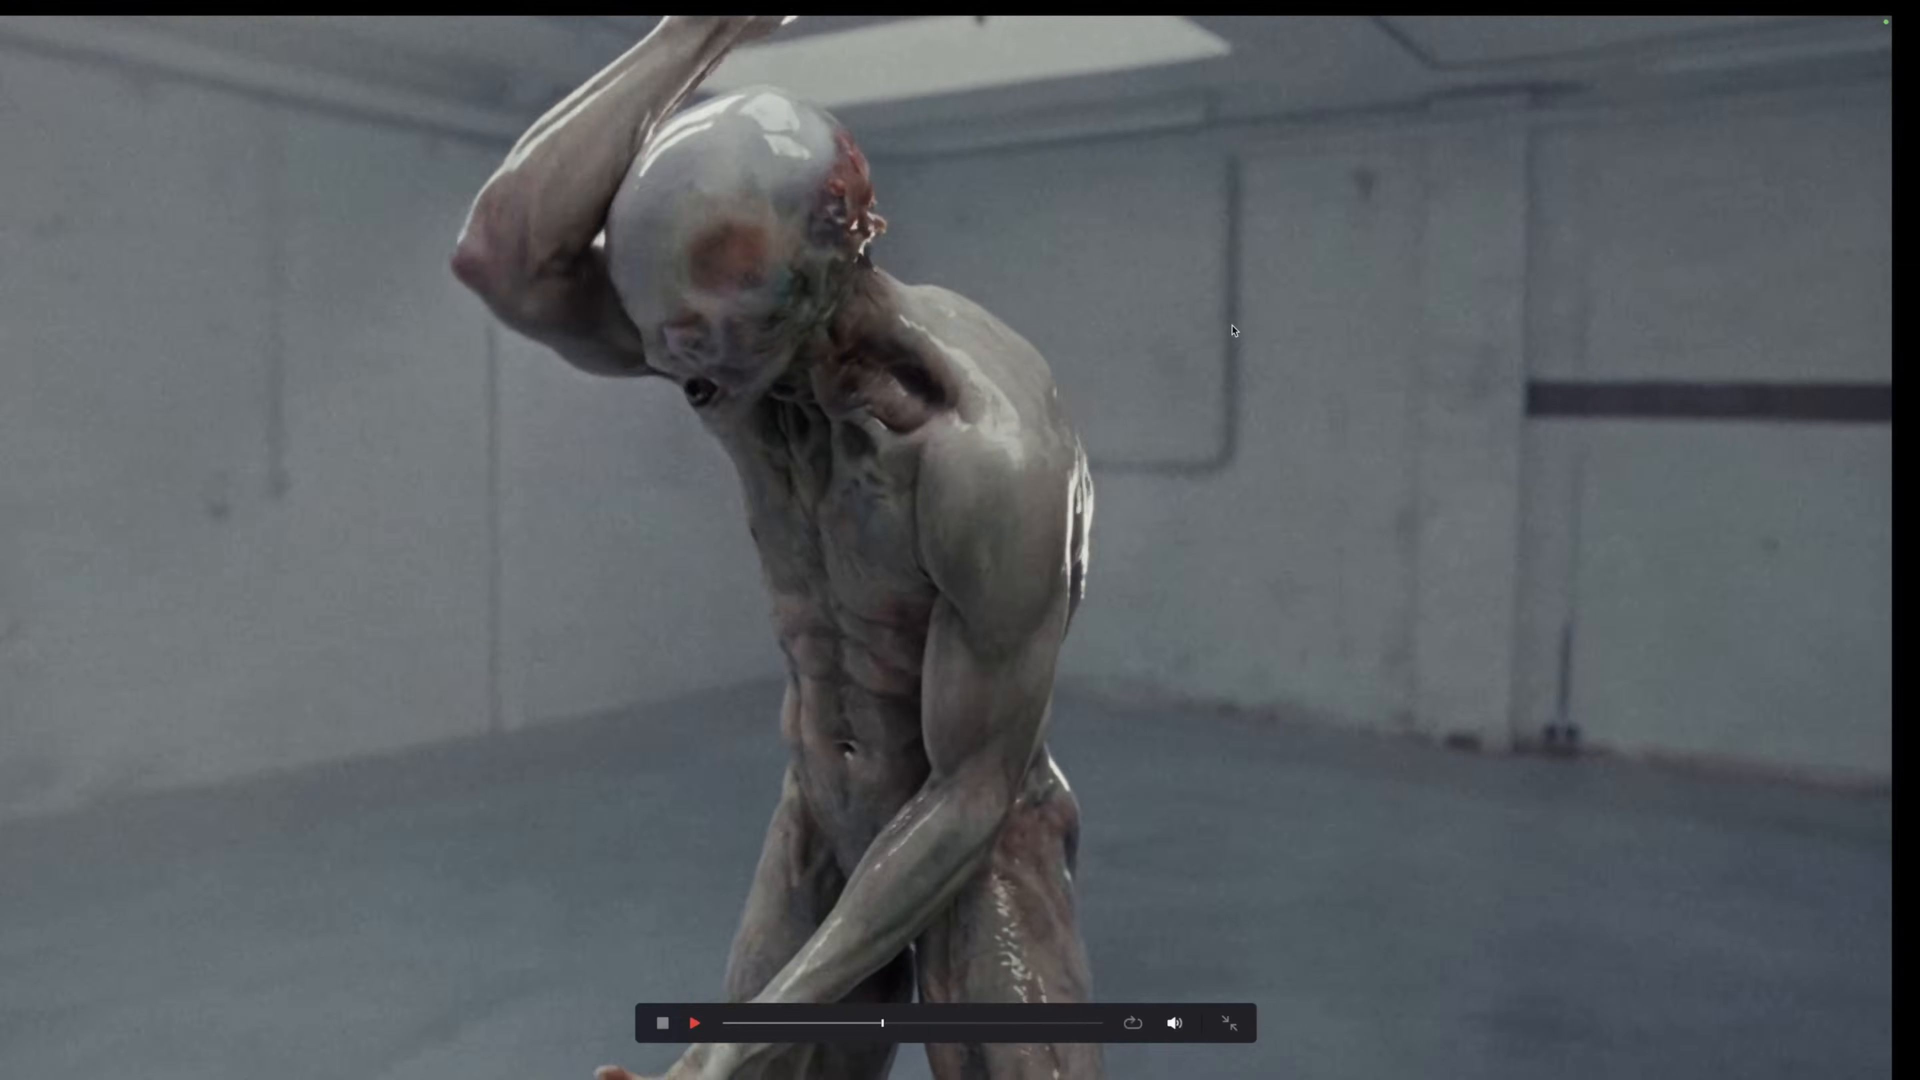